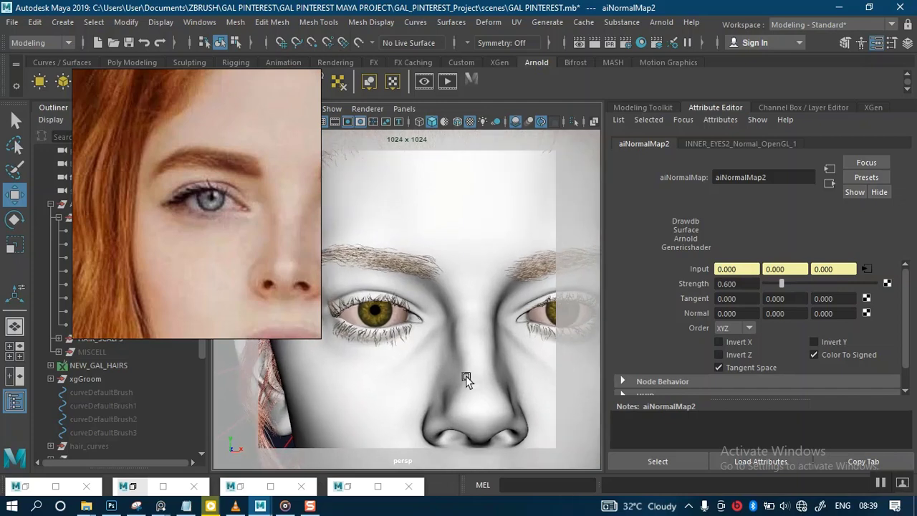
scroll(488, 388, up, 4)
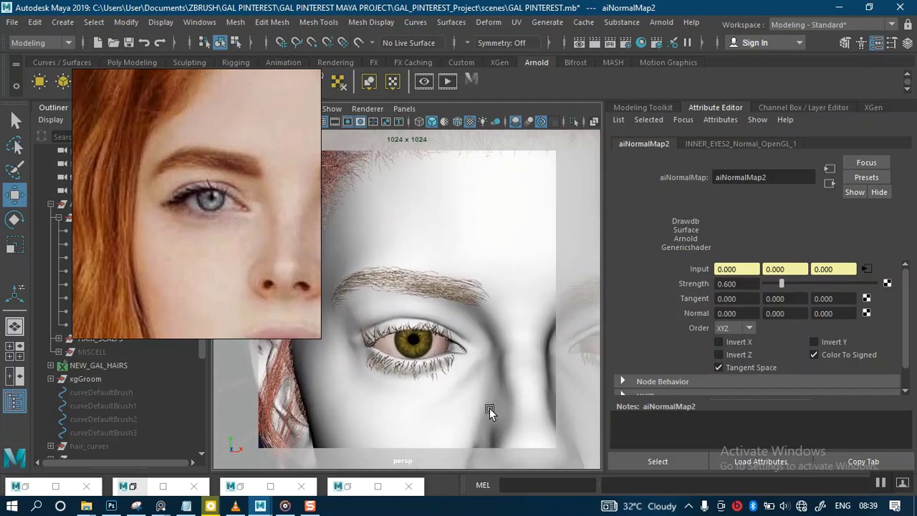
scroll(472, 390, up, 1)
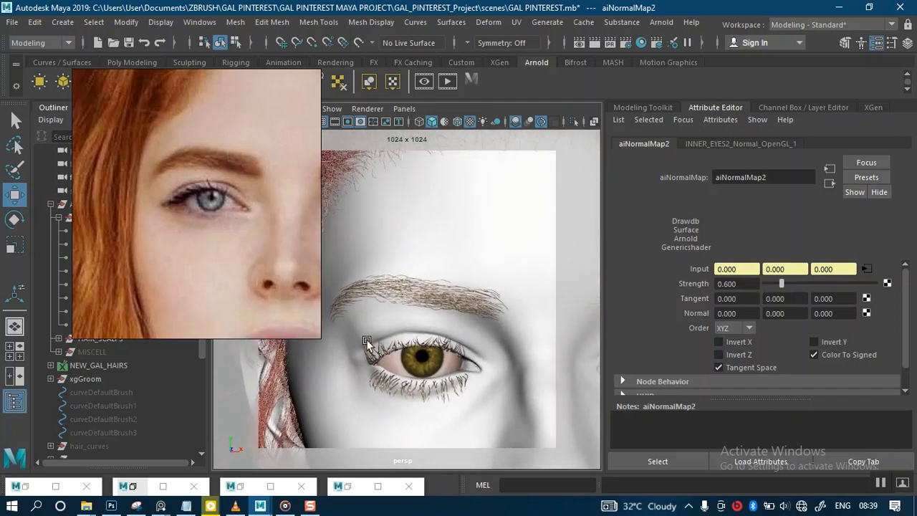
drag(203, 283, 784, 245)
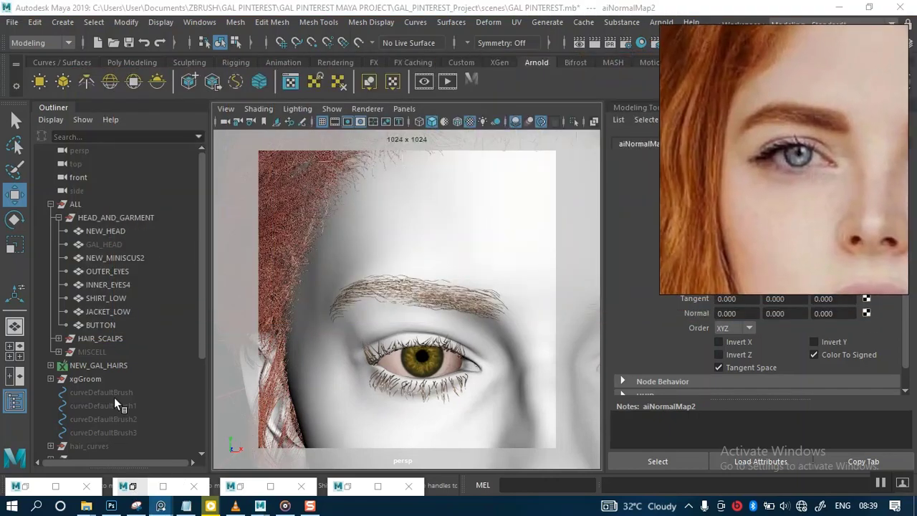
Step: Bring up the Arnold RenderView window with the previous render and reposition it over the viewport
click(133, 488)
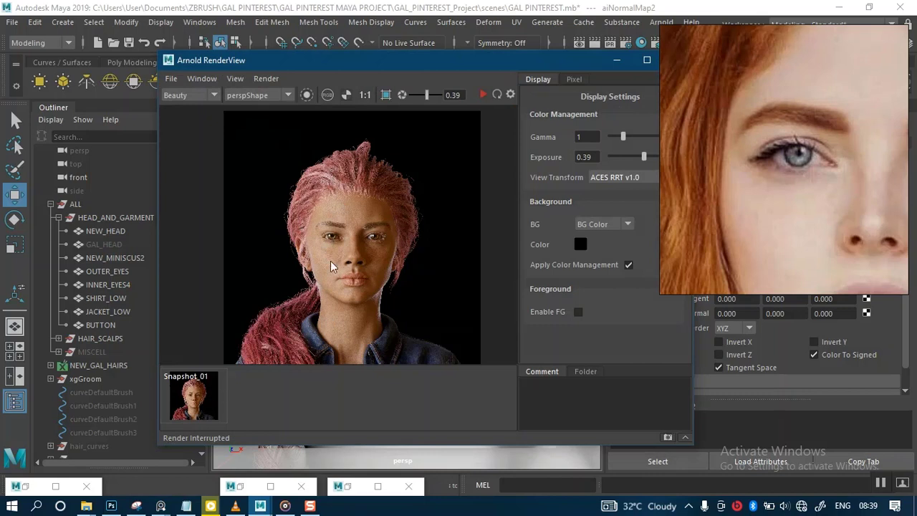
middle_drag(344, 241, 348, 229)
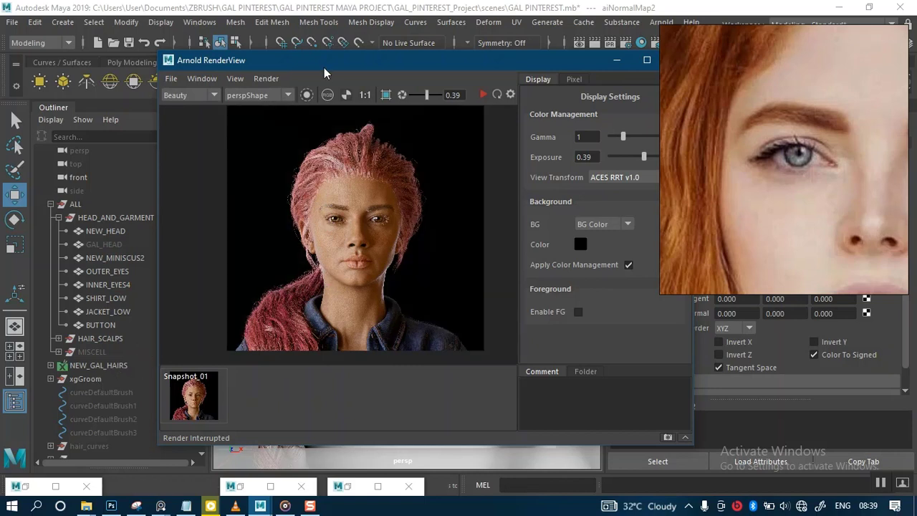
drag(328, 65, 417, 70)
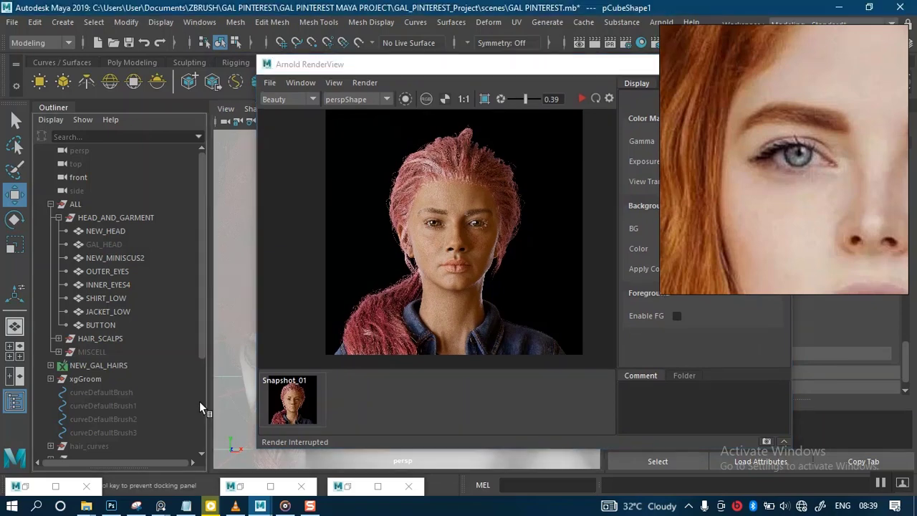
Step: Group the sky dome light, front, back and backdrop studio lights and pCube1 into a new group
scroll(199, 401, down, 3)
scroll(200, 422, down, 1)
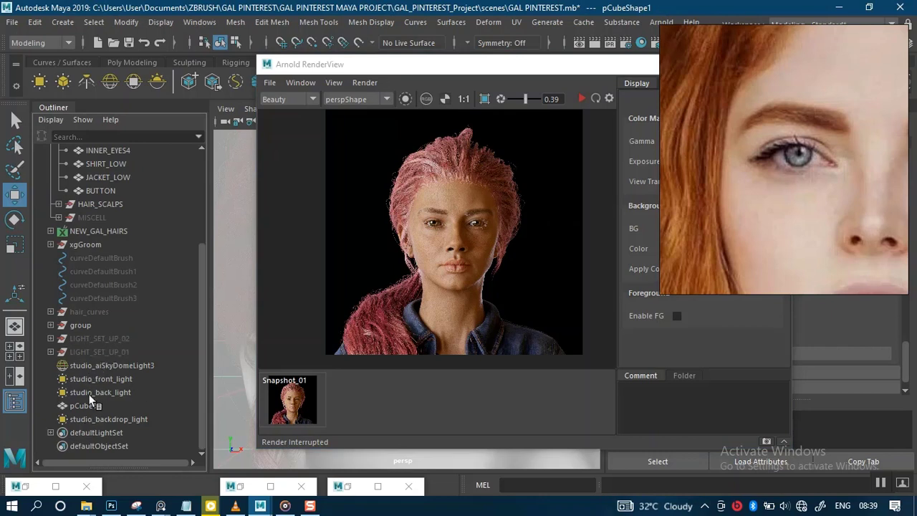
click(102, 365)
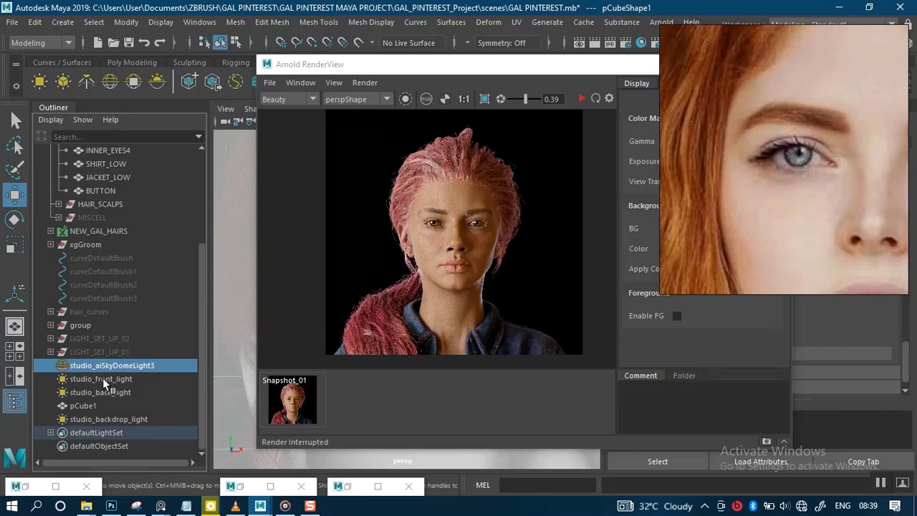
shift+click(103, 419)
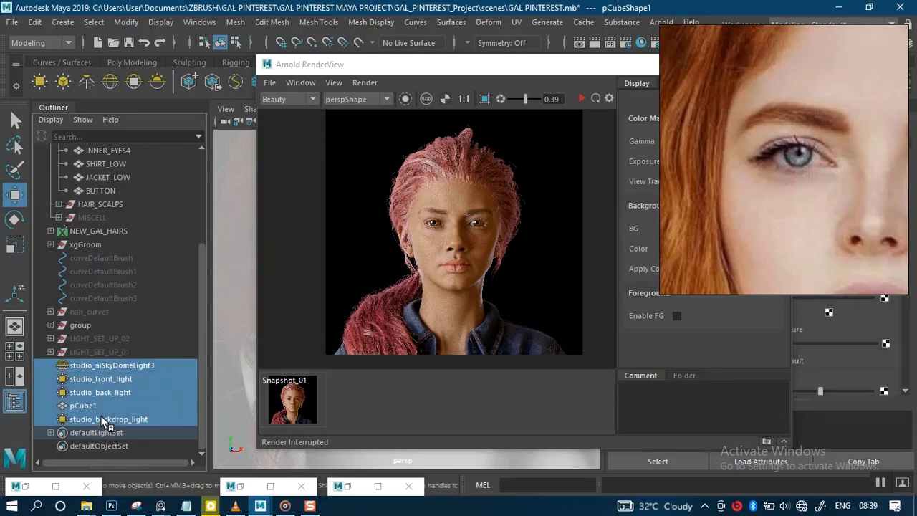
key(ctrl+g)
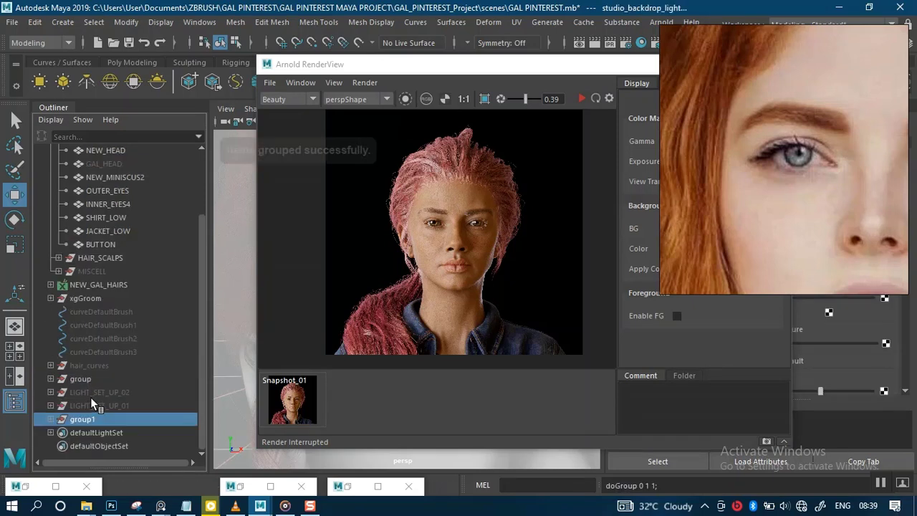
Step: Rename the new group to LIGHT_SET_UP_03
double_click(85, 419)
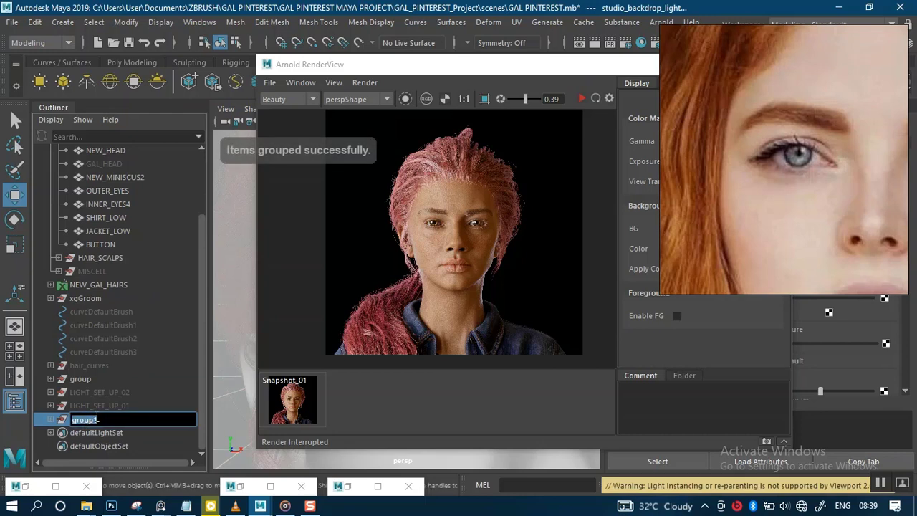
text(ligh)
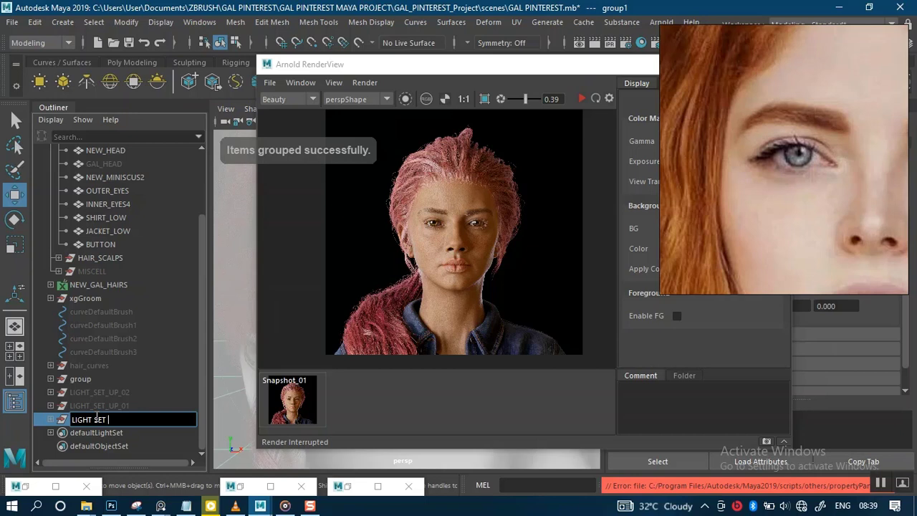
text(T_SET_UP)
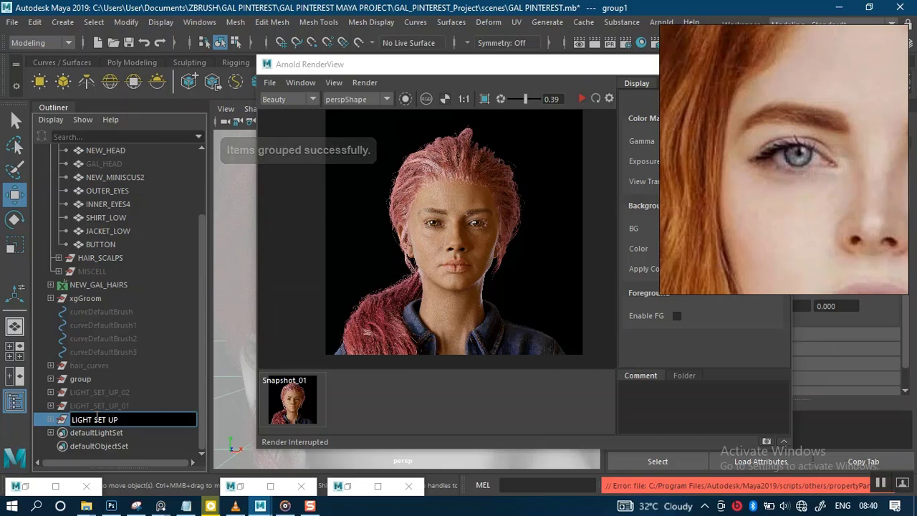
text(_03)
key(Return)
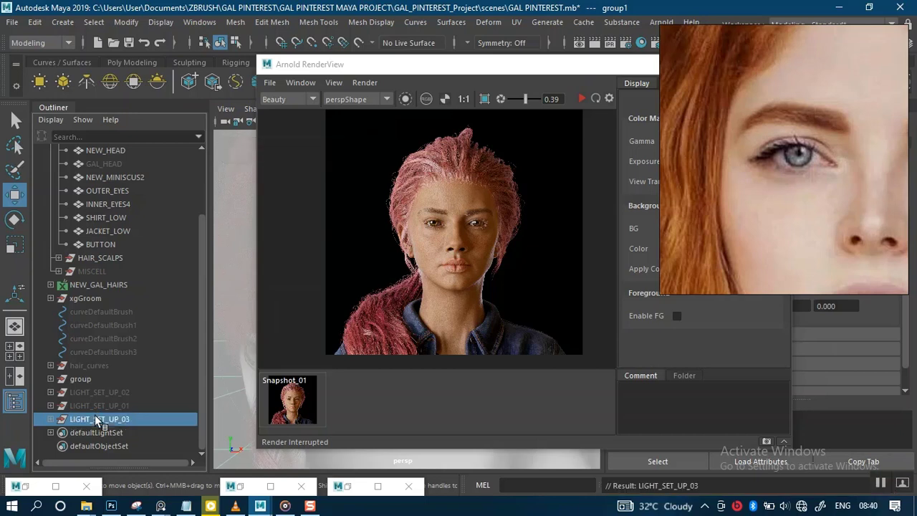
Step: Maximize the Arnold RenderView, examine the rendered portrait up close, and minimize the window again
drag(565, 65, 461, 70)
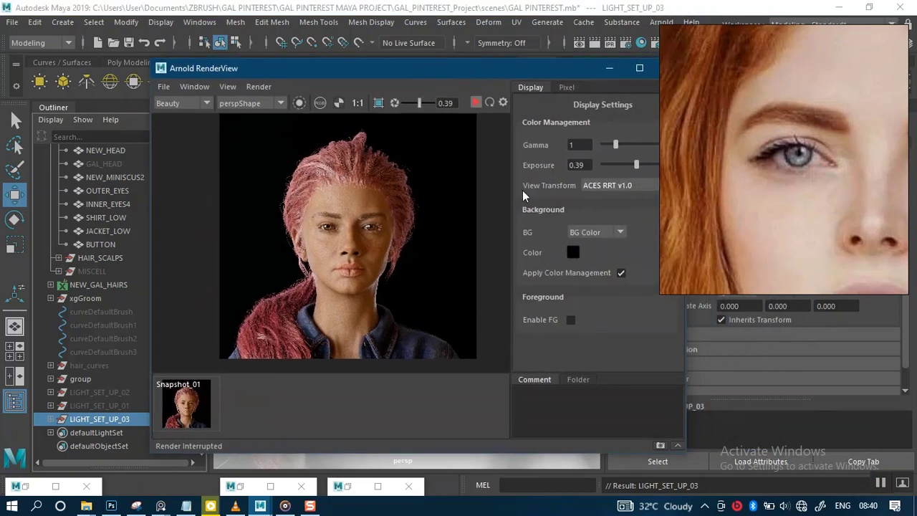
click(639, 67)
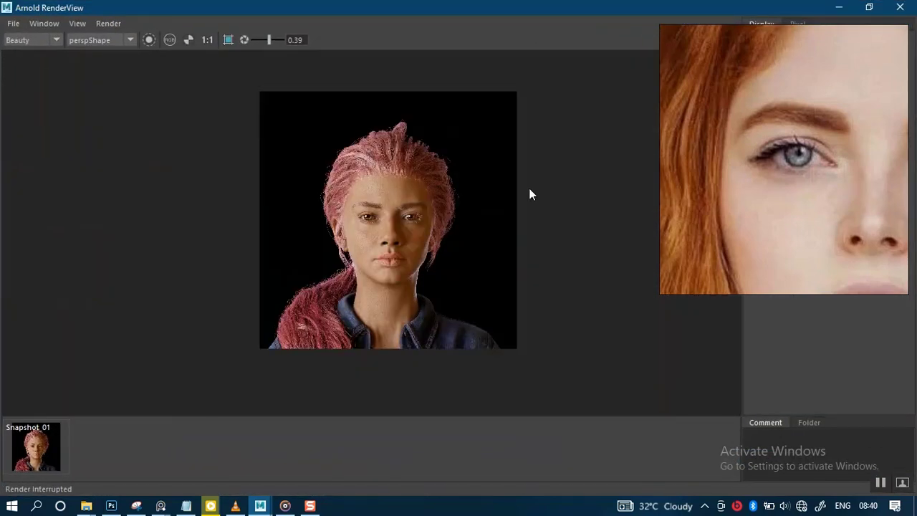
scroll(428, 307, up, 2)
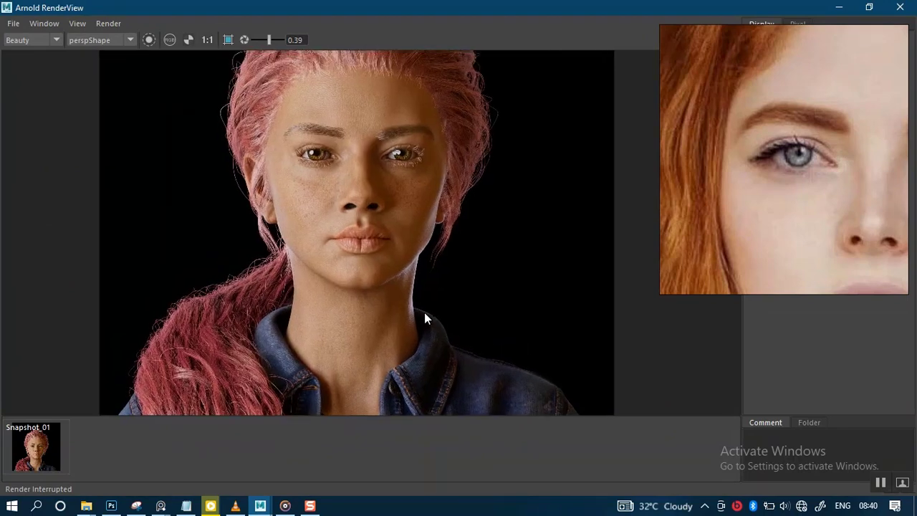
middle_drag(432, 295, 451, 297)
scroll(401, 280, up, 2)
scroll(417, 328, down, 2)
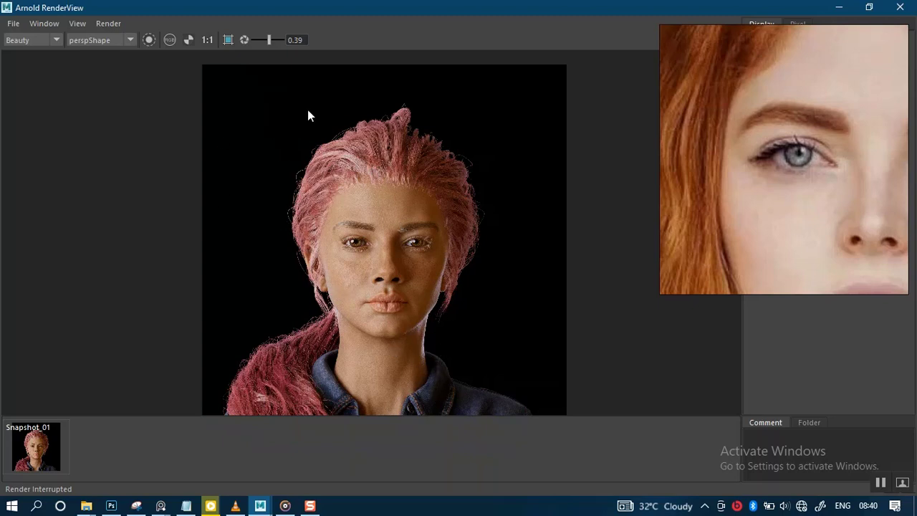
click(838, 7)
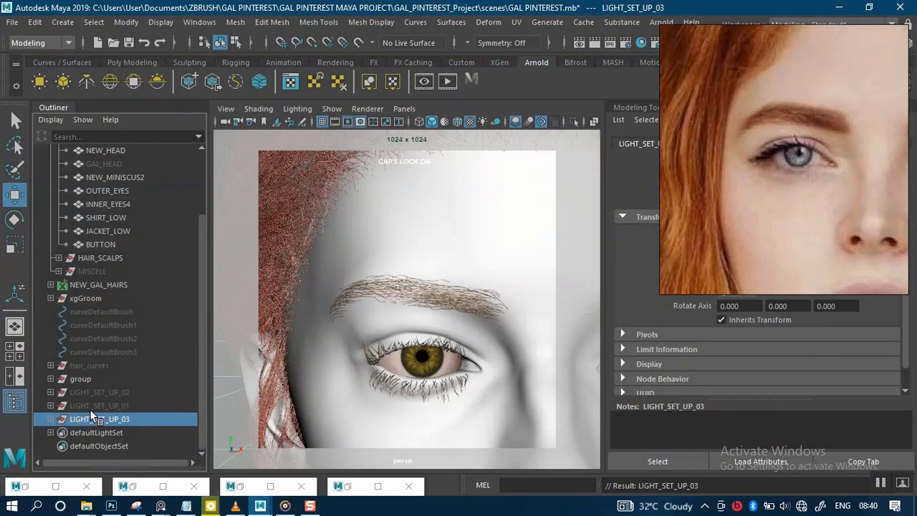
Step: Expand the LIGHT_SET_UP_03 group and view the whole lighting setup around the character in the viewport
click(50, 420)
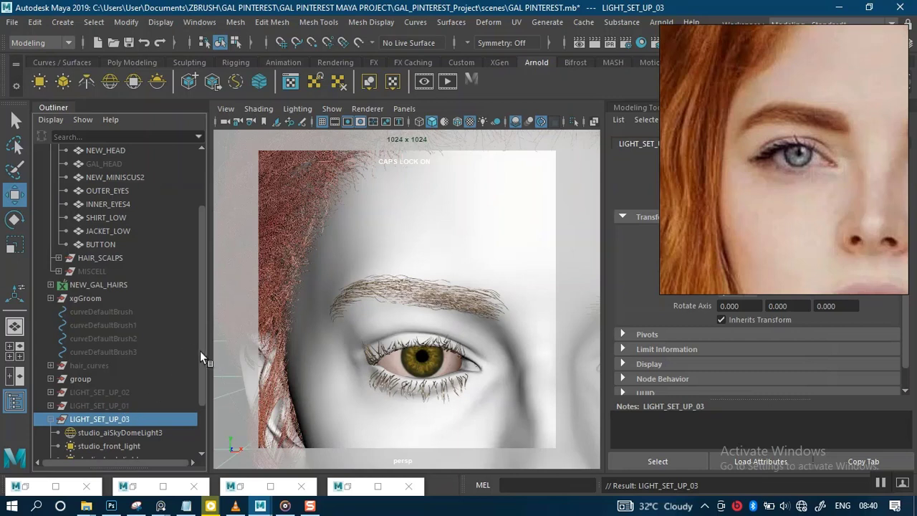
scroll(201, 379, down, 3)
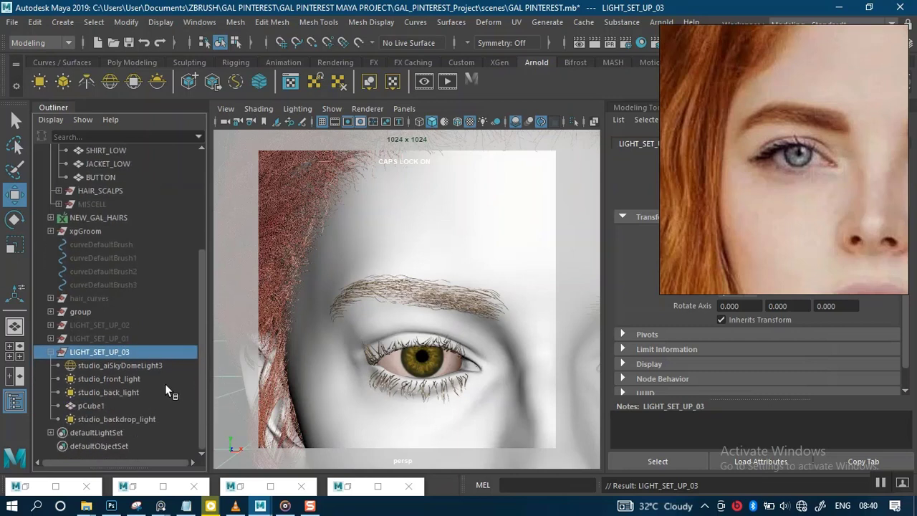
click(347, 122)
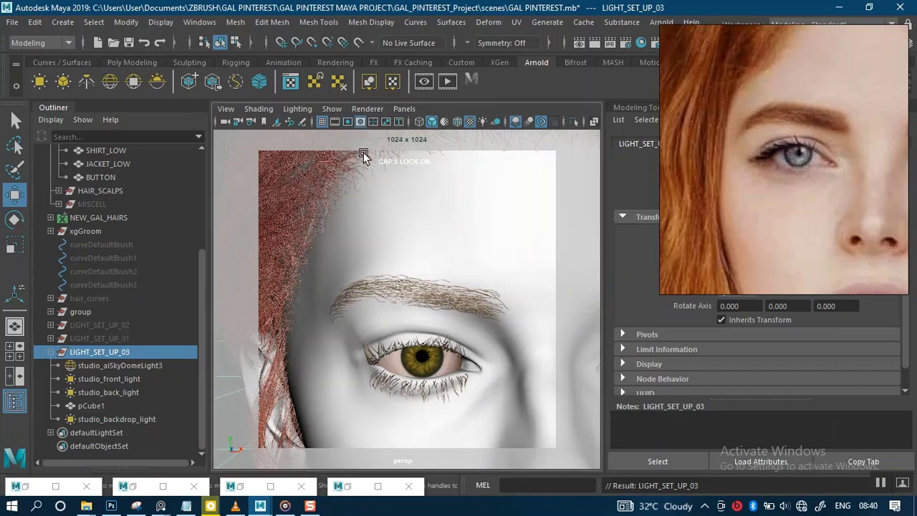
scroll(378, 233, down, 1)
scroll(375, 210, down, 8)
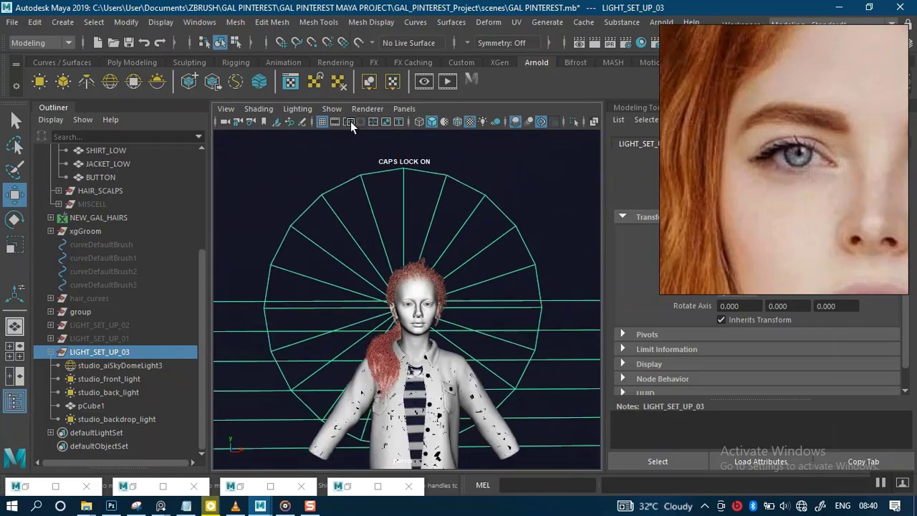
scroll(368, 154, down, 10)
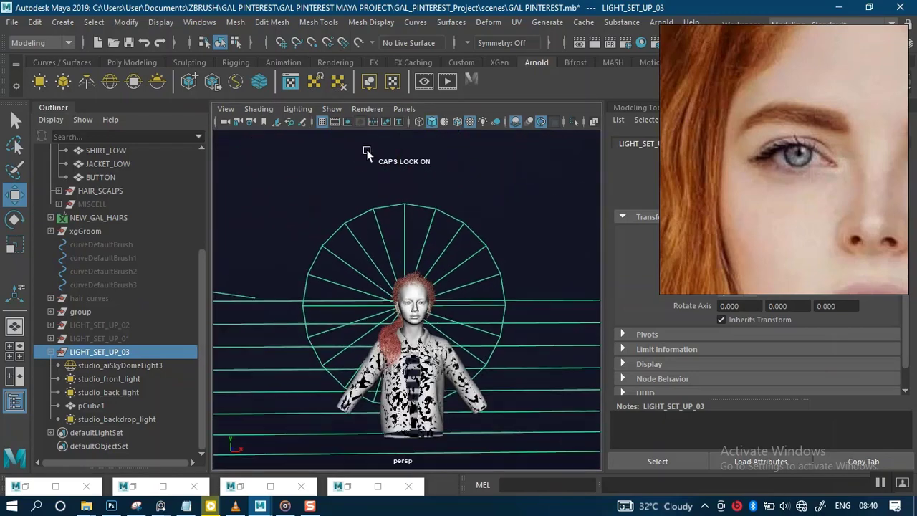
scroll(403, 270, down, 10)
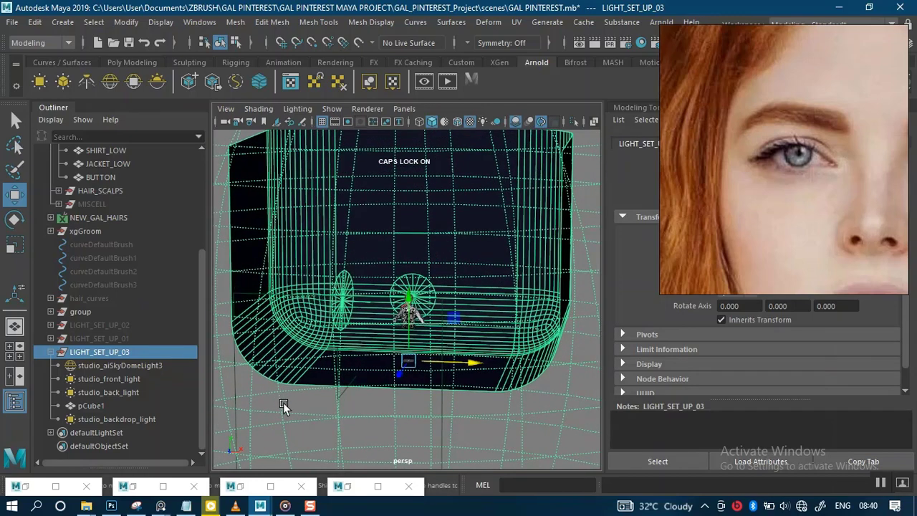
Step: Select the studio_aiSkyDomeLight3 and inspect the light placement around the character from several angles
click(107, 365)
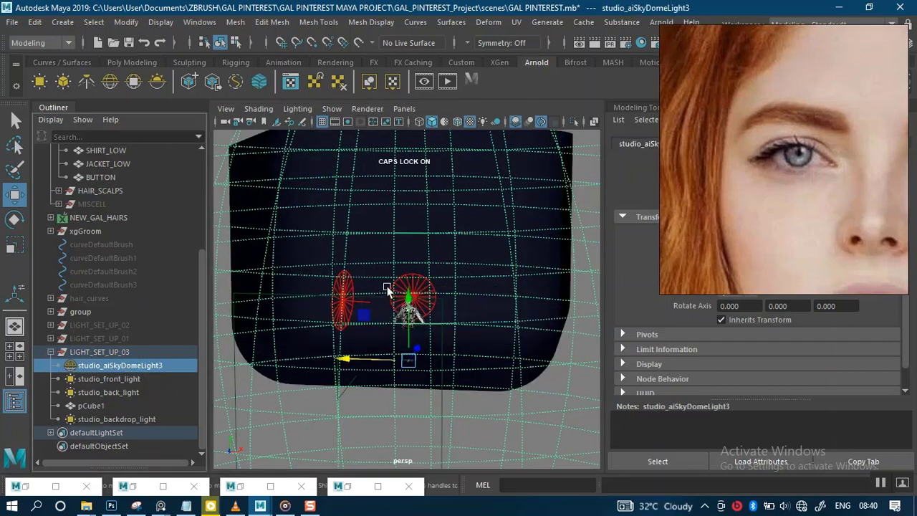
scroll(380, 255, down, 8)
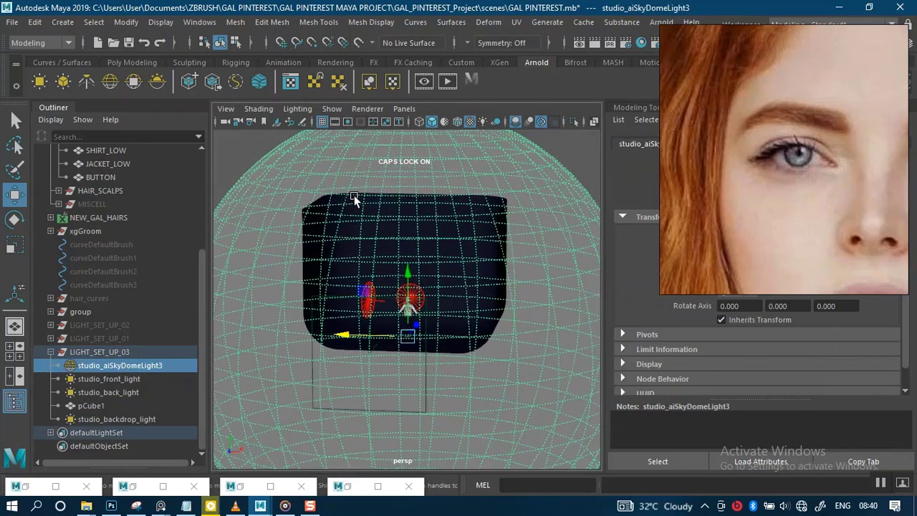
click(474, 192)
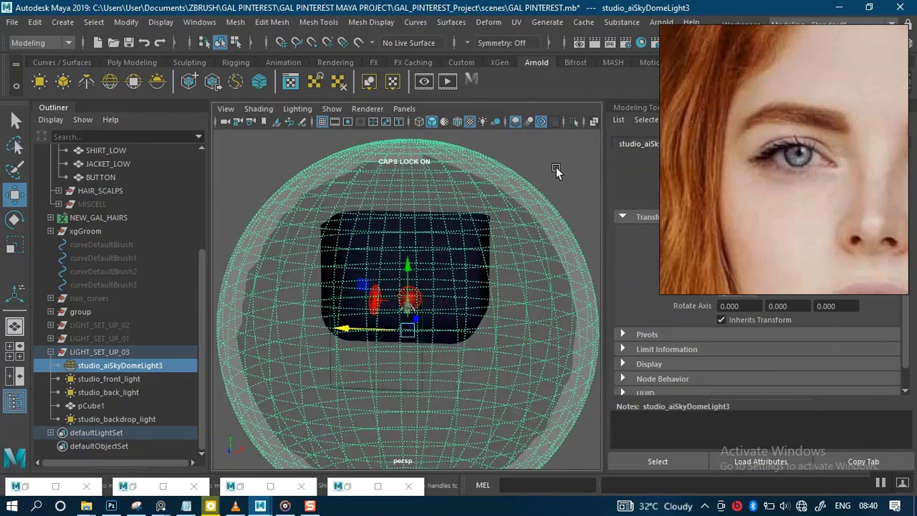
scroll(435, 350, up, 3)
scroll(434, 408, up, 6)
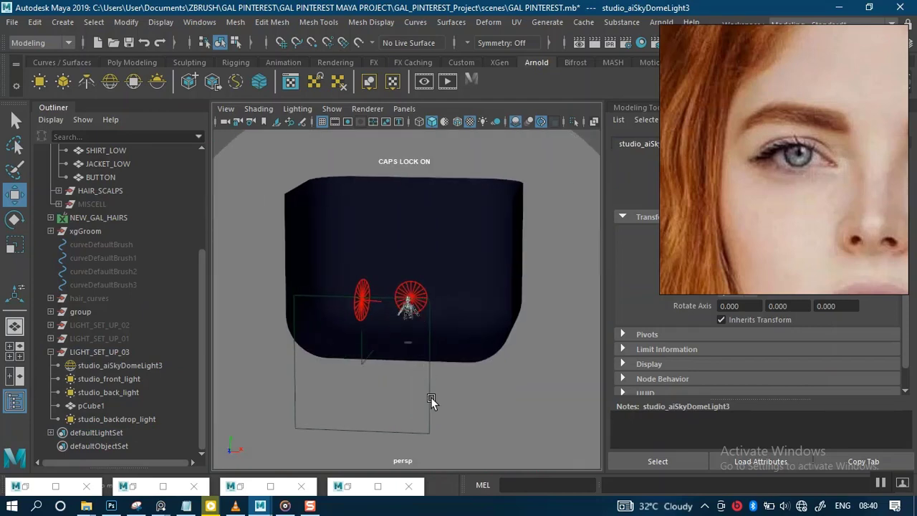
alt+drag(363, 271, 515, 215)
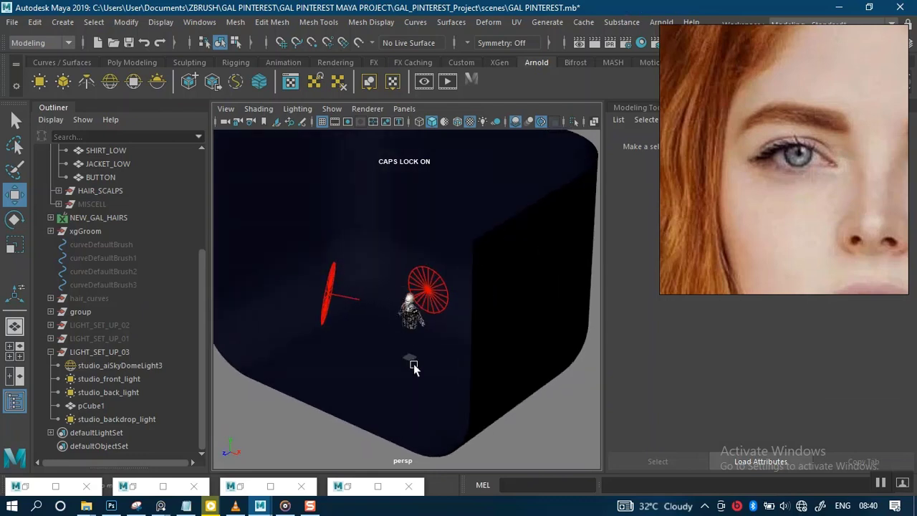
alt+drag(413, 364, 424, 293)
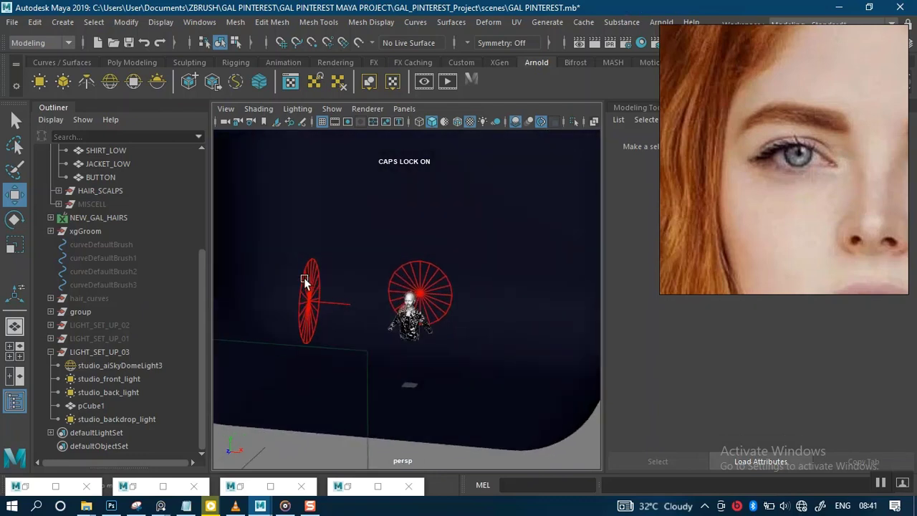
alt+drag(443, 248, 446, 301)
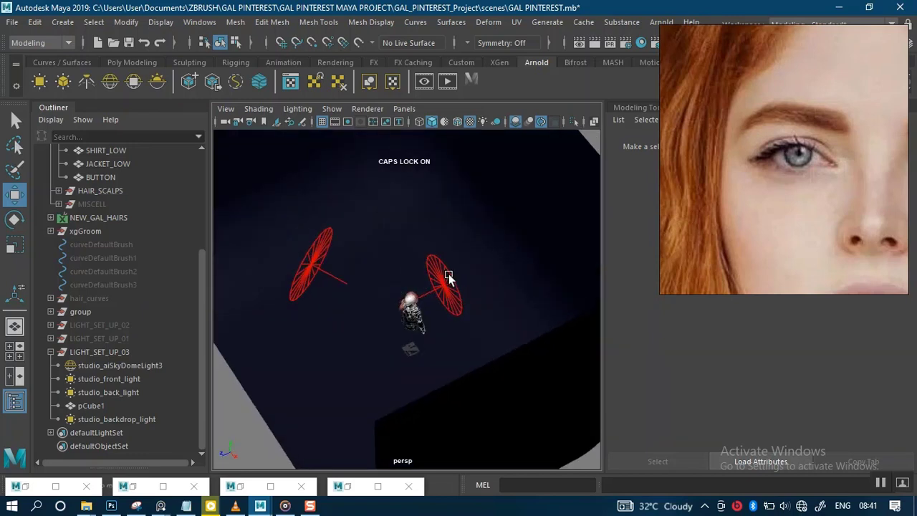
Step: Select the front, back and sky dome lights in turn and open the sky dome light's shape attributes
click(106, 378)
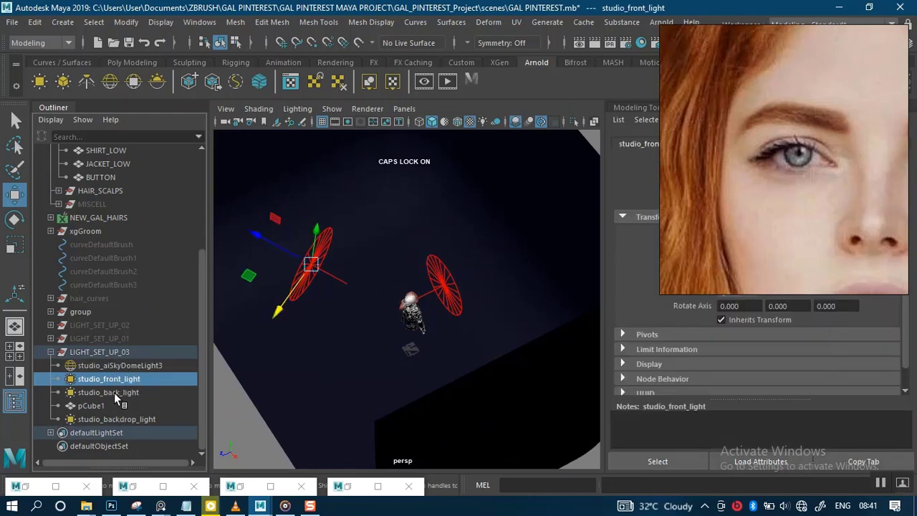
click(115, 392)
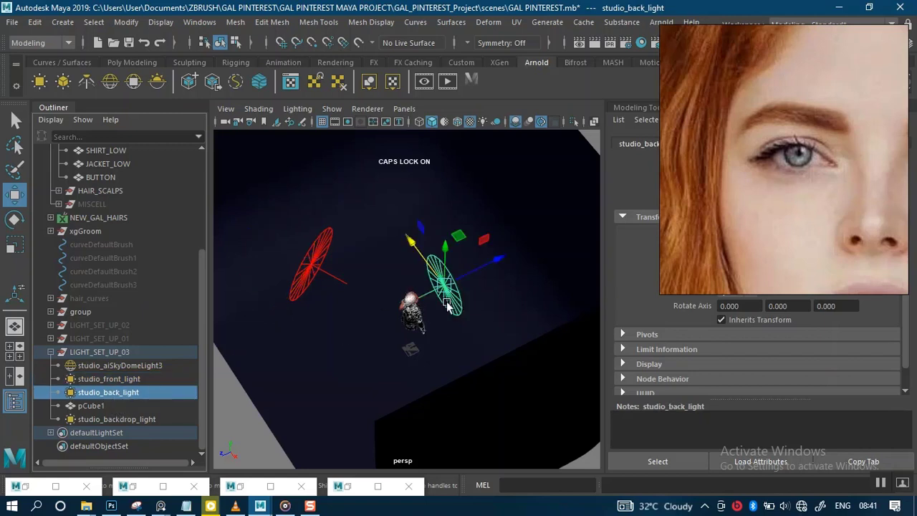
click(137, 365)
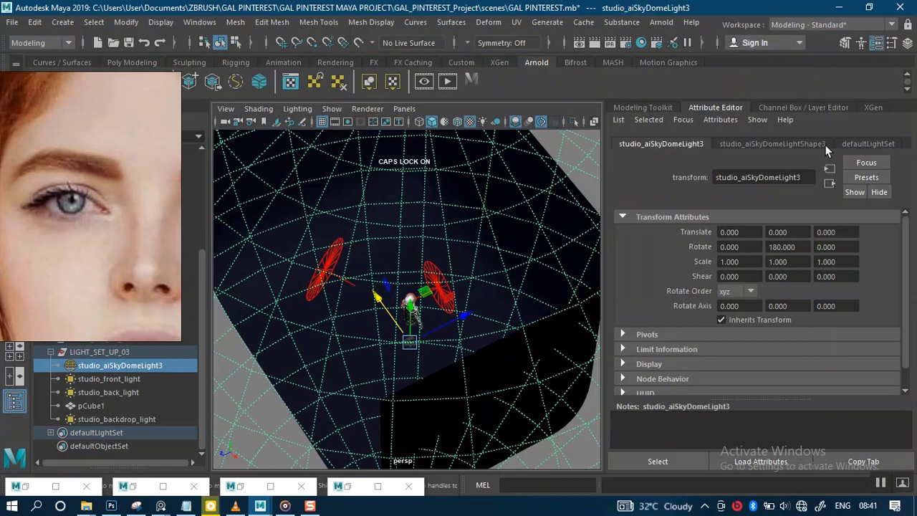
click(801, 144)
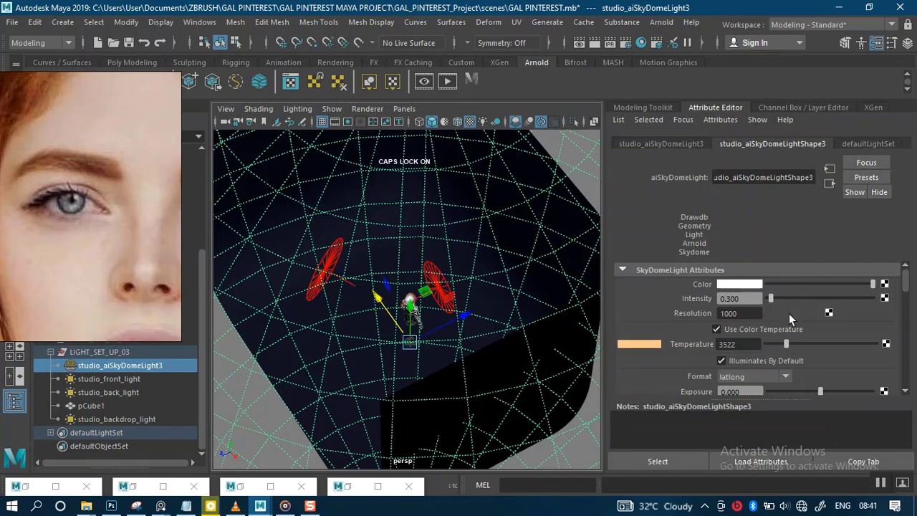
Step: Orbit and zoom the viewport to inspect the sky dome and area lights around the character, moving the reference image aside
alt+drag(401, 338, 546, 334)
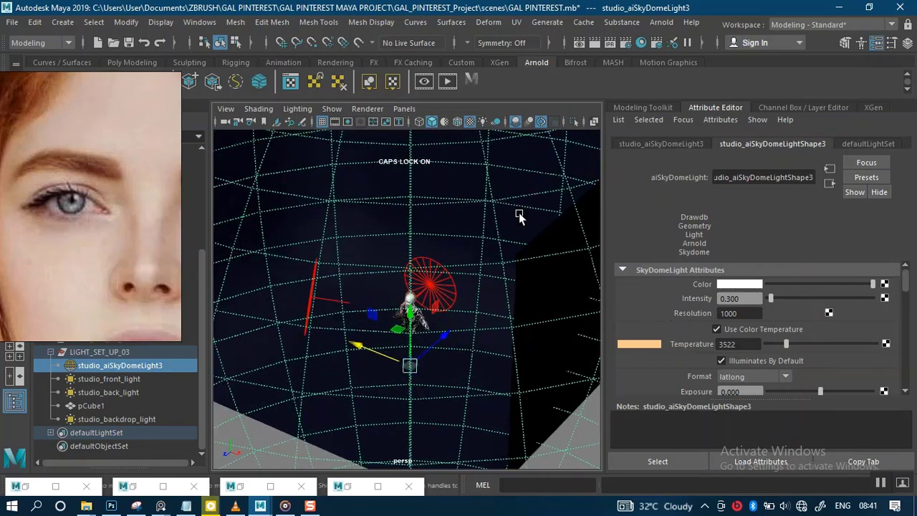
click(469, 122)
scroll(348, 365, up, 2)
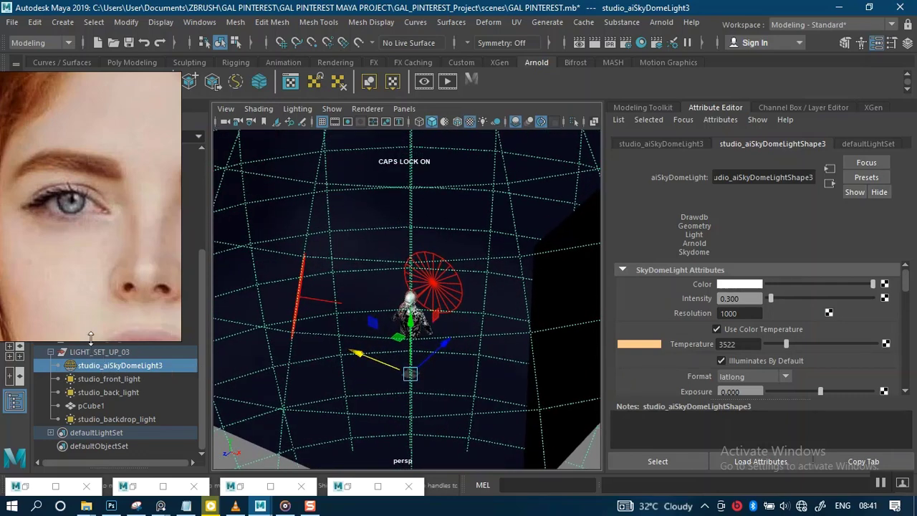
right_drag(98, 288, 529, 232)
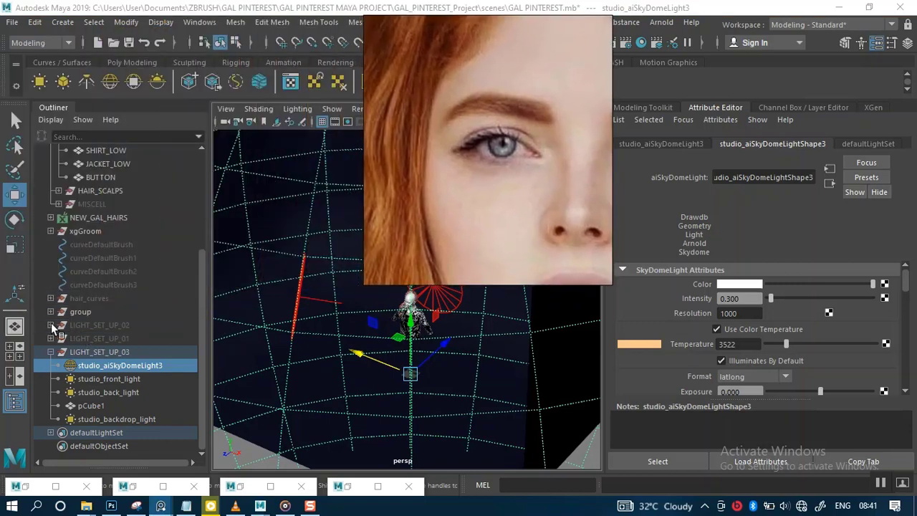
Step: Expand LIGHT_SET_UP_01 and LIGHT_SET_UP_02 to check their lights, collapse them, and reselect studio_aiSkyDomeLight3
click(50, 338)
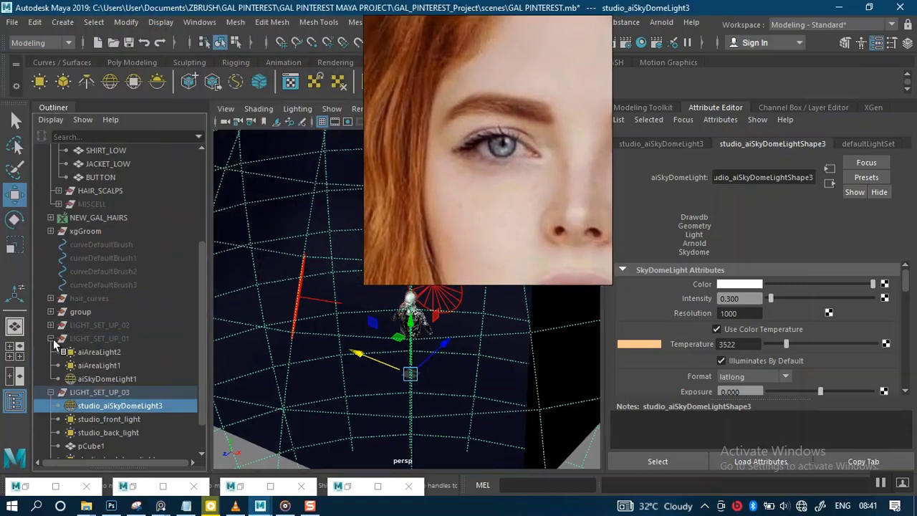
click(50, 338)
click(51, 325)
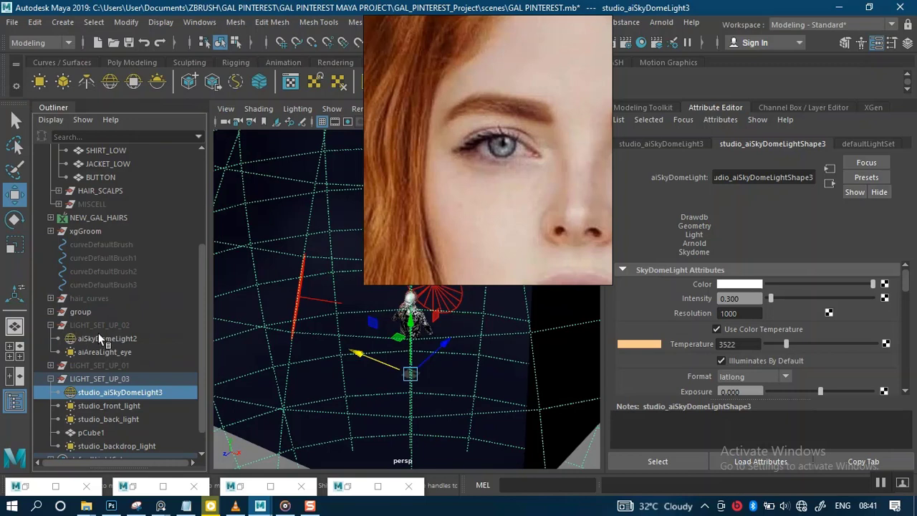
click(99, 338)
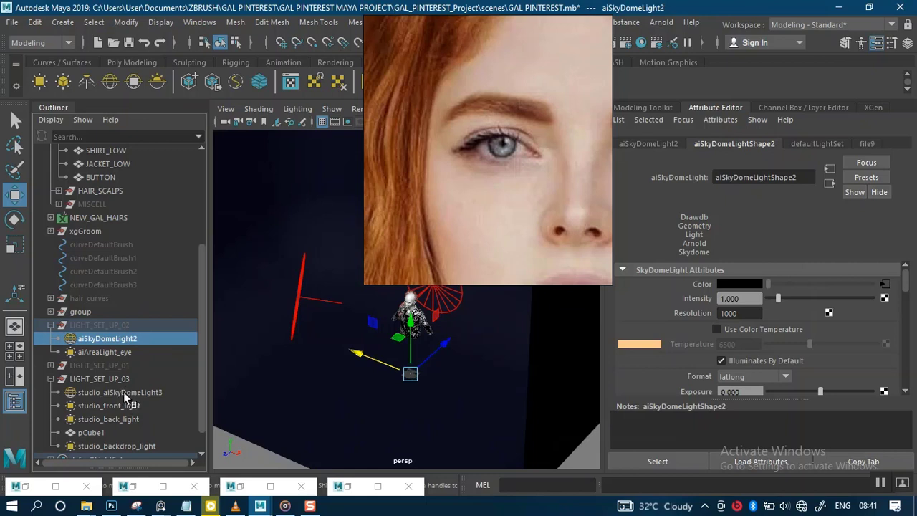
click(51, 325)
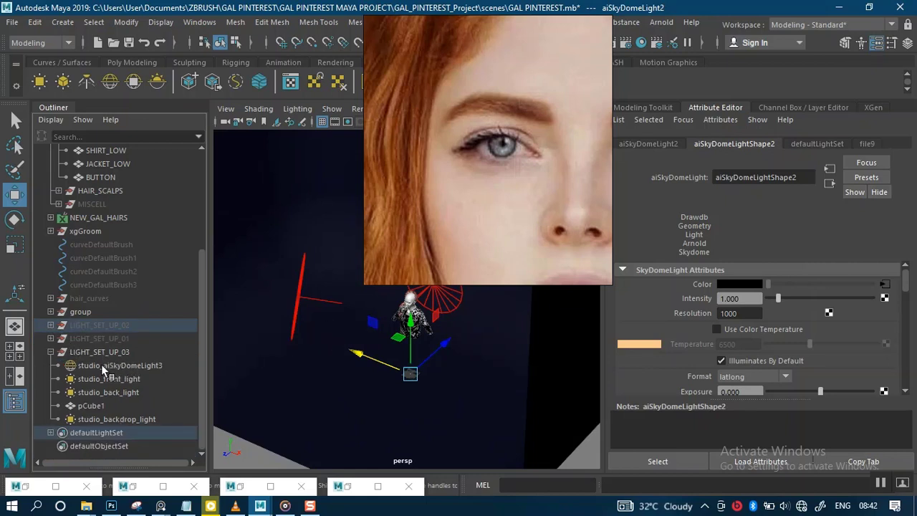
click(102, 364)
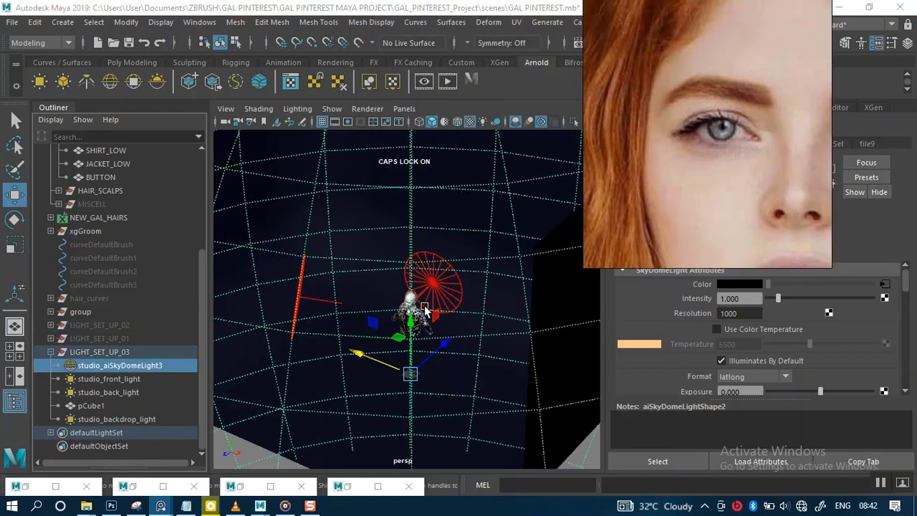
Step: Examine the character from the full lighting rig in to a close view of her face
alt+drag(424, 308, 452, 405)
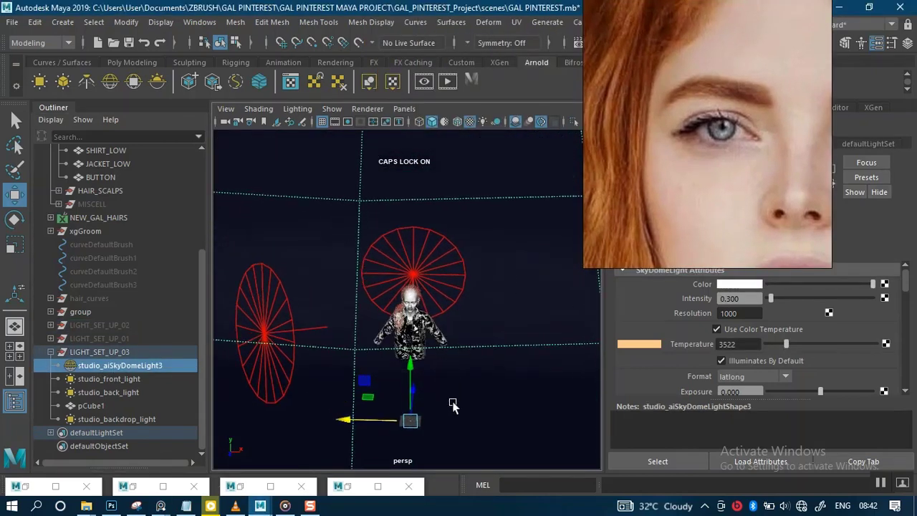
alt+right_drag(453, 406, 449, 347)
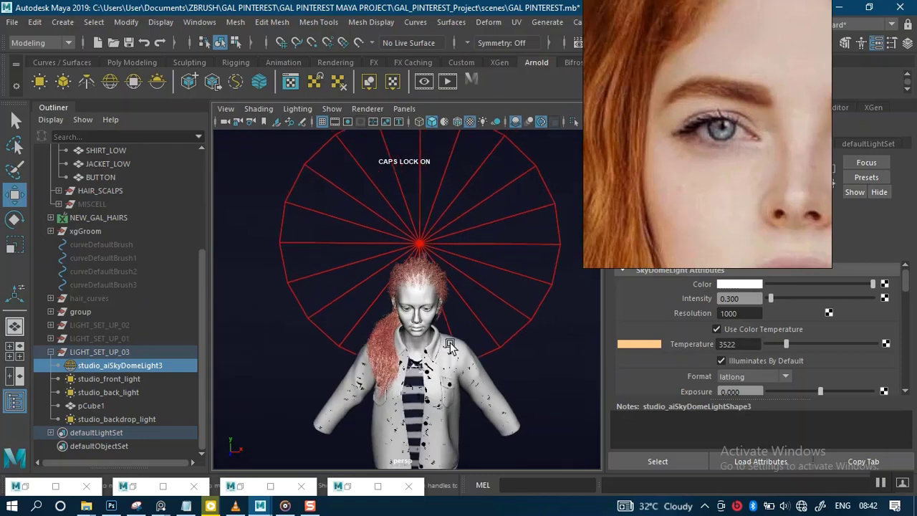
alt+drag(450, 346, 428, 354)
alt+middle_drag(430, 356, 434, 308)
alt+right_drag(442, 335, 444, 374)
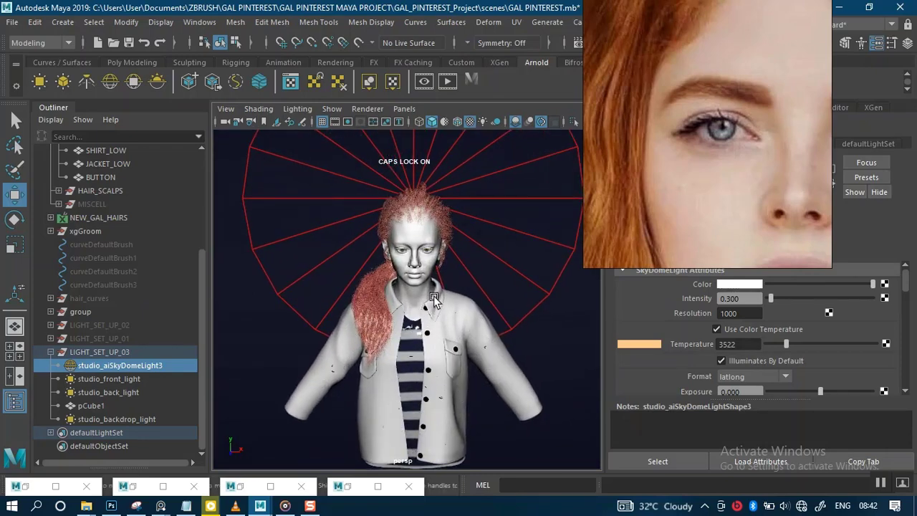
mouse_move(438, 321)
alt+right_down()
mouse_move(448, 327)
mouse_move(441, 315)
alt+right_up()
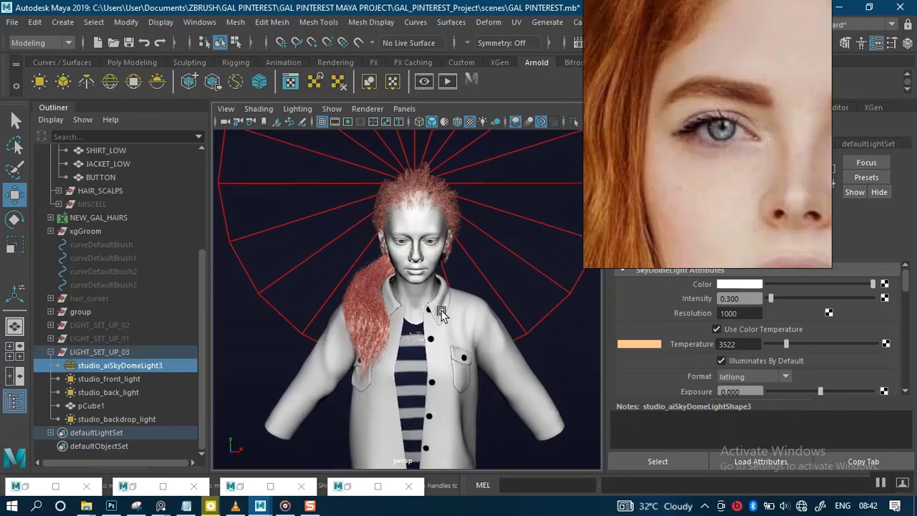
alt+middle_drag(438, 314, 429, 345)
alt+right_drag(448, 358, 480, 435)
alt+right_drag(432, 373, 447, 402)
alt+middle_drag(426, 364, 430, 427)
alt+right_drag(462, 356, 487, 411)
alt+right_drag(422, 360, 422, 298)
alt+middle_drag(424, 358, 436, 416)
alt+right_drag(436, 416, 425, 275)
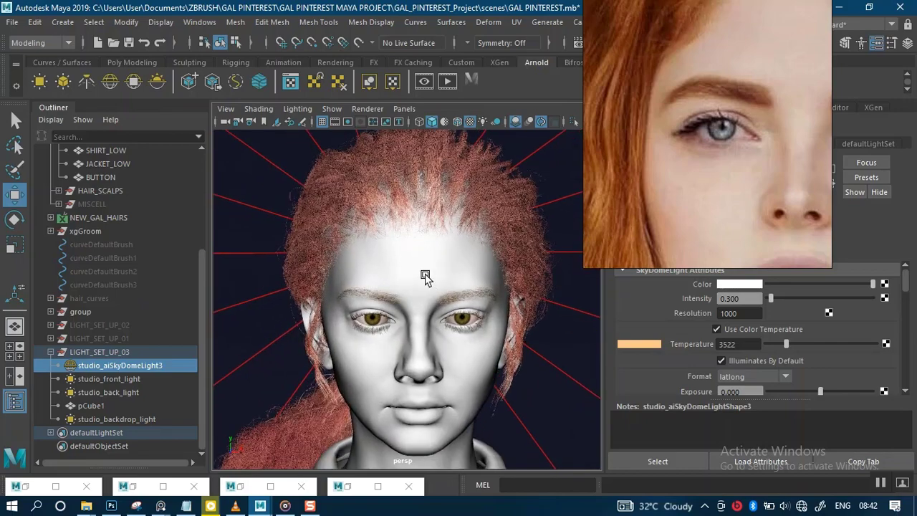
alt+middle_drag(425, 275, 428, 263)
alt+right_drag(424, 349, 431, 382)
alt+right_drag(402, 296, 423, 340)
alt+middle_drag(430, 315, 434, 304)
alt+right_drag(422, 329, 440, 386)
alt+middle_drag(395, 311, 425, 303)
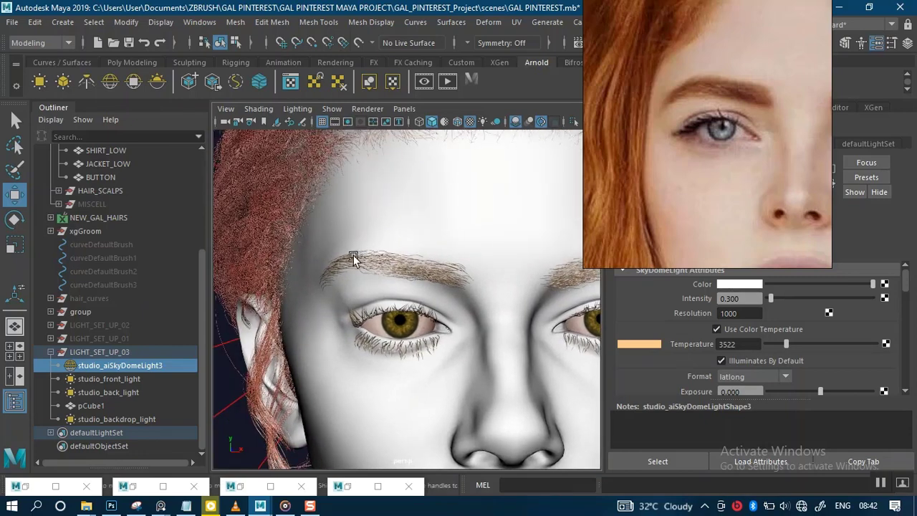
Step: Turn on the resolution gate and examine the eye and eyebrow closely, moving the reference image aside
click(347, 122)
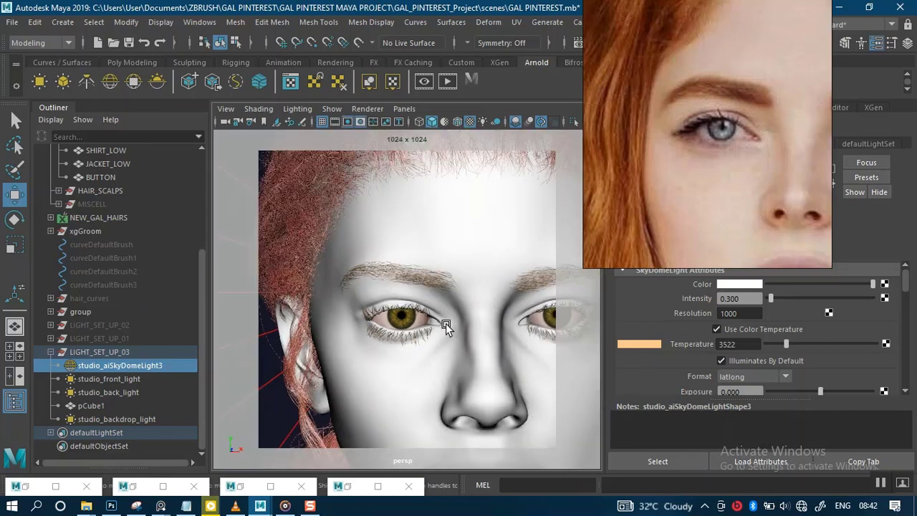
scroll(446, 323, up, 5)
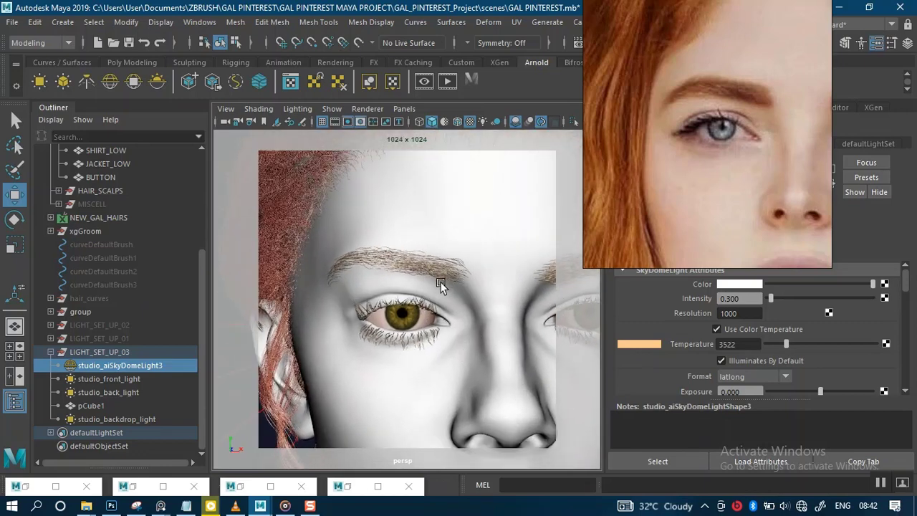
scroll(439, 286, up, 5)
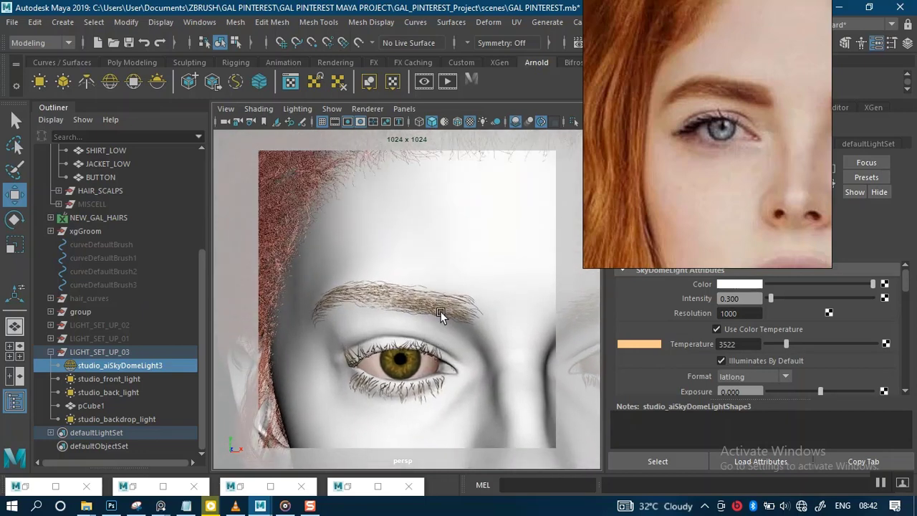
scroll(449, 315, up, 3)
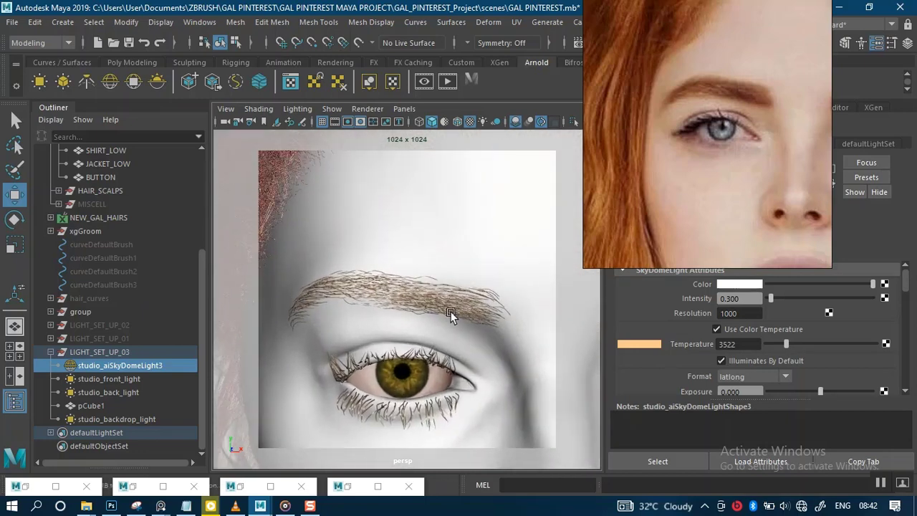
scroll(450, 314, up, 1)
scroll(439, 280, down, 5)
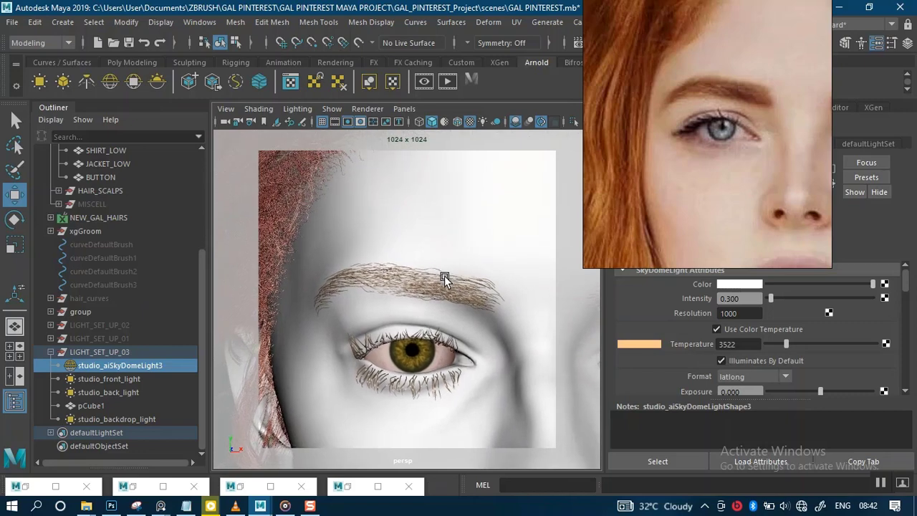
drag(667, 198, 237, 215)
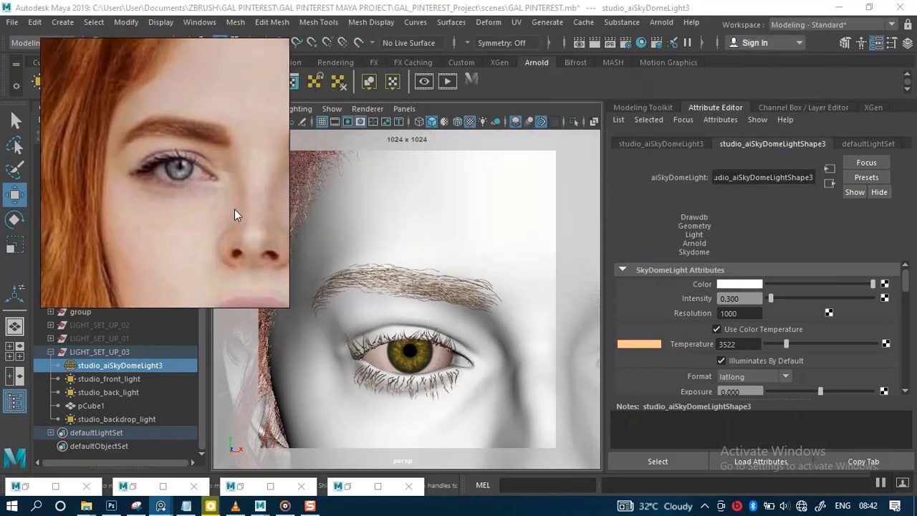
Step: Open the XGen tab, then study the studio portrait lighting setups in the lighting guide PDF
click(871, 108)
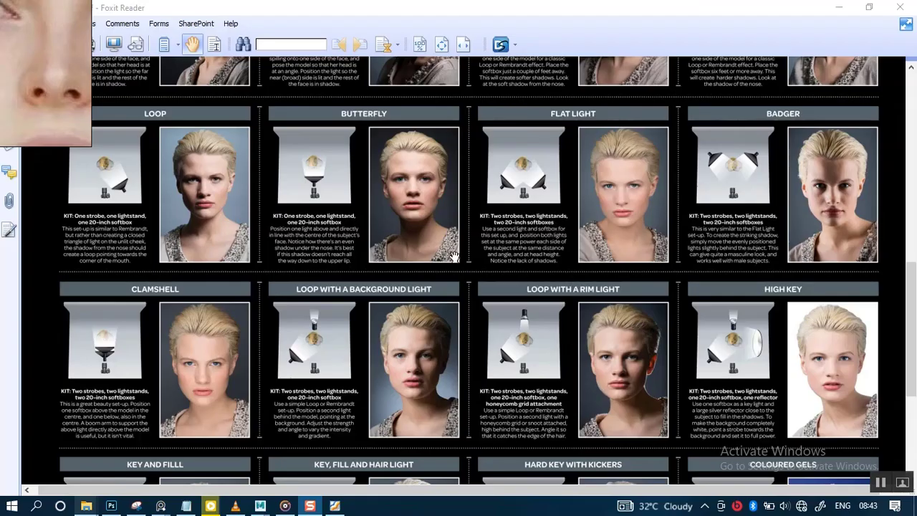
click(911, 323)
drag(911, 322, 912, 134)
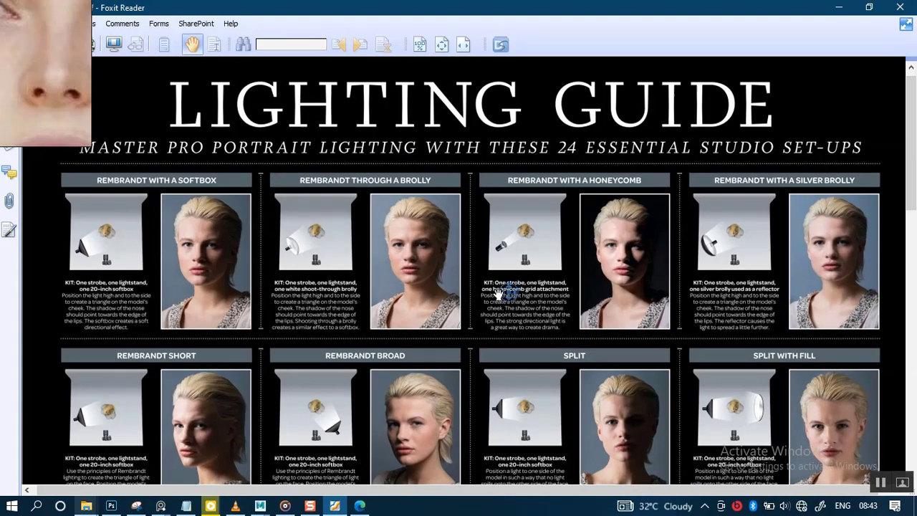
scroll(499, 288, down, 3)
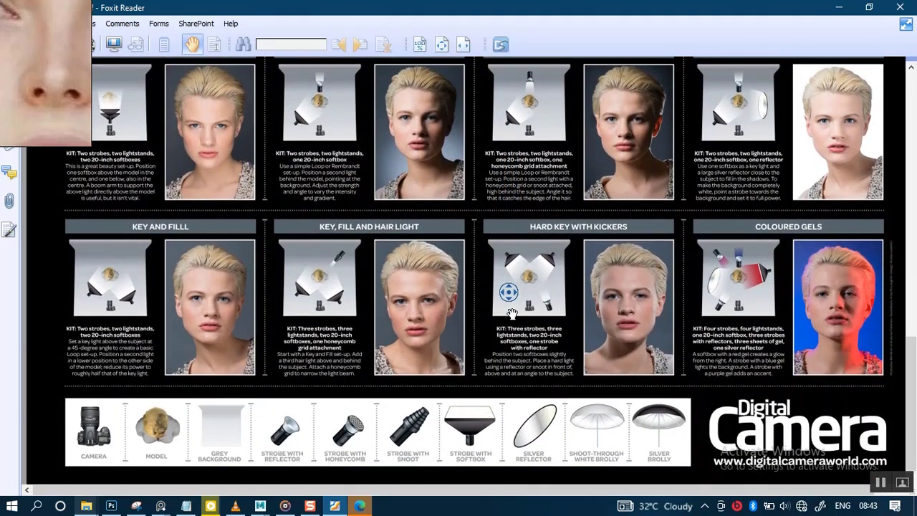
middle_click(512, 313)
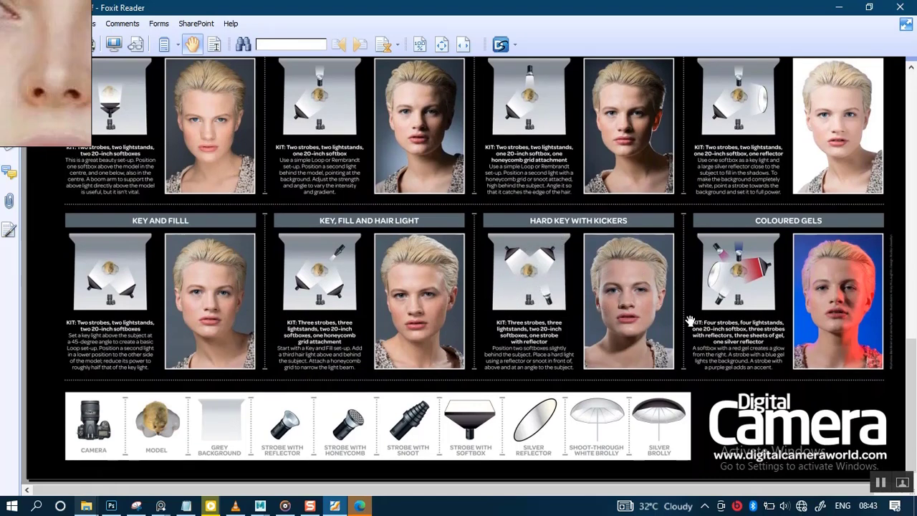
scroll(571, 248, up, 2)
scroll(570, 249, up, 2)
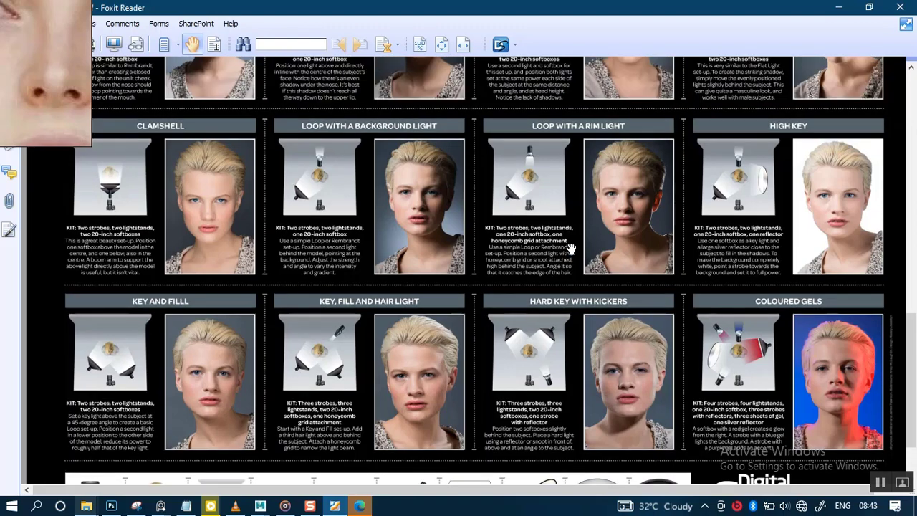
scroll(558, 219, up, 2)
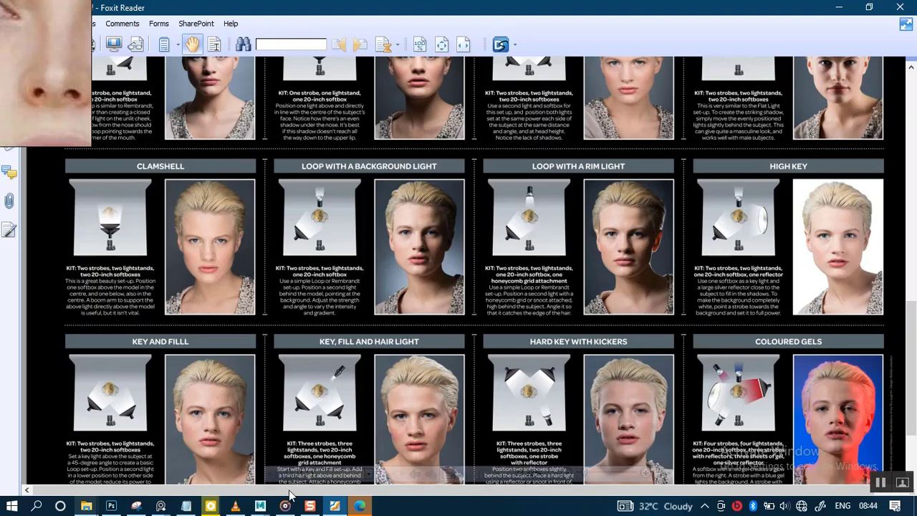
Step: Return to Maya and examine the latest render in the Arnold RenderView up close
mouse_move(258, 508)
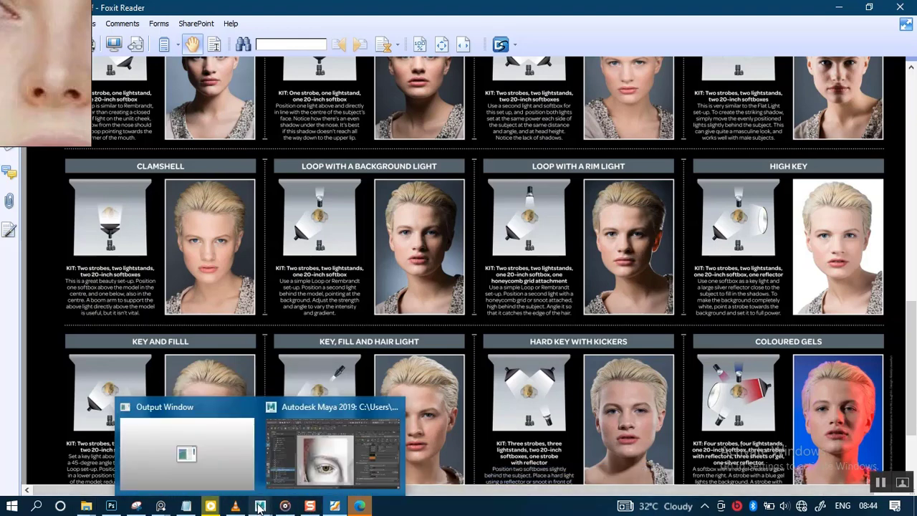
click(294, 456)
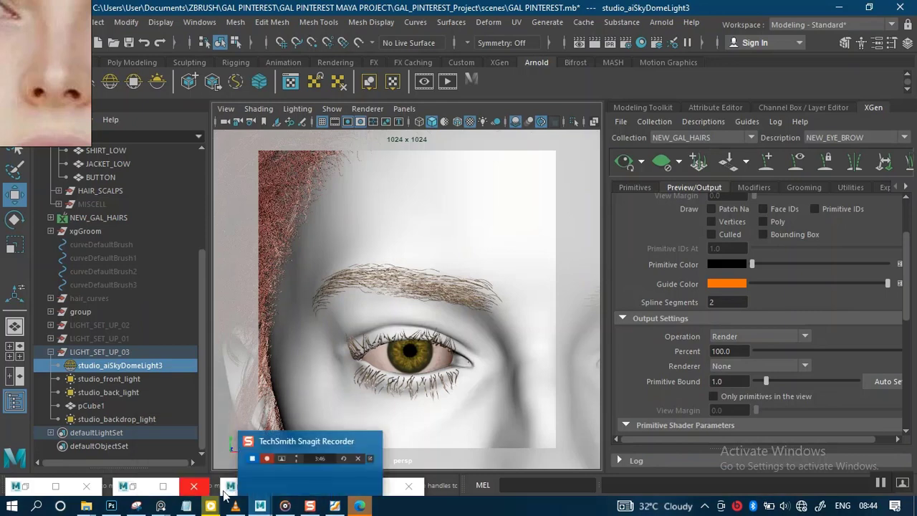
click(157, 486)
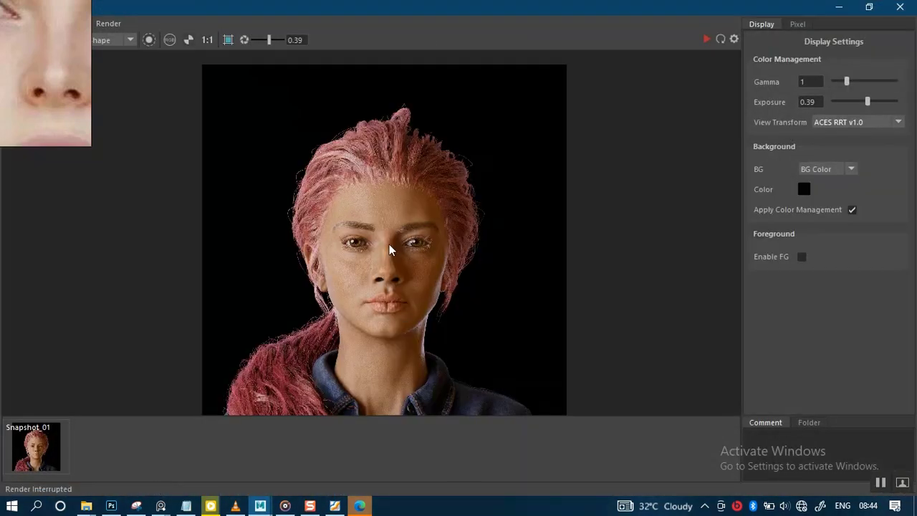
scroll(388, 249, up, 2)
scroll(398, 285, down, 1)
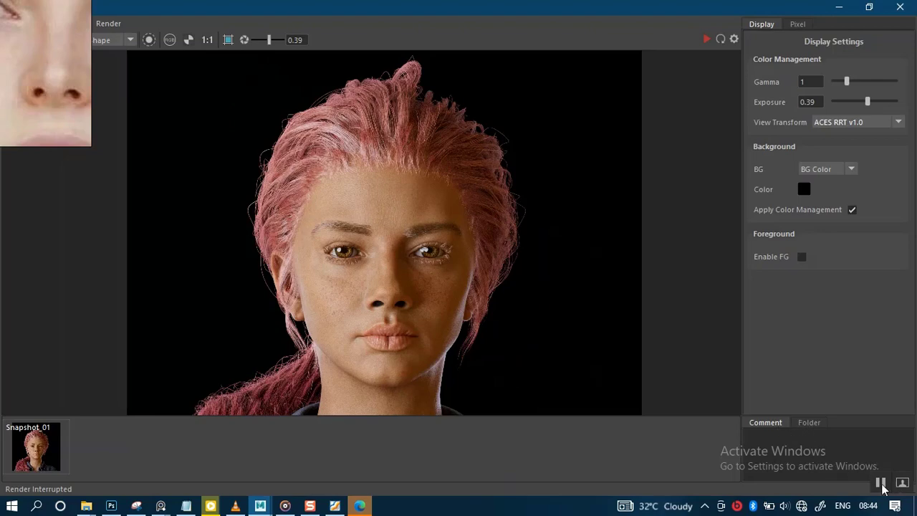
Step: Restore the Arnold RenderView window, view the full portrait render, and minimize the window again
double_click(662, 12)
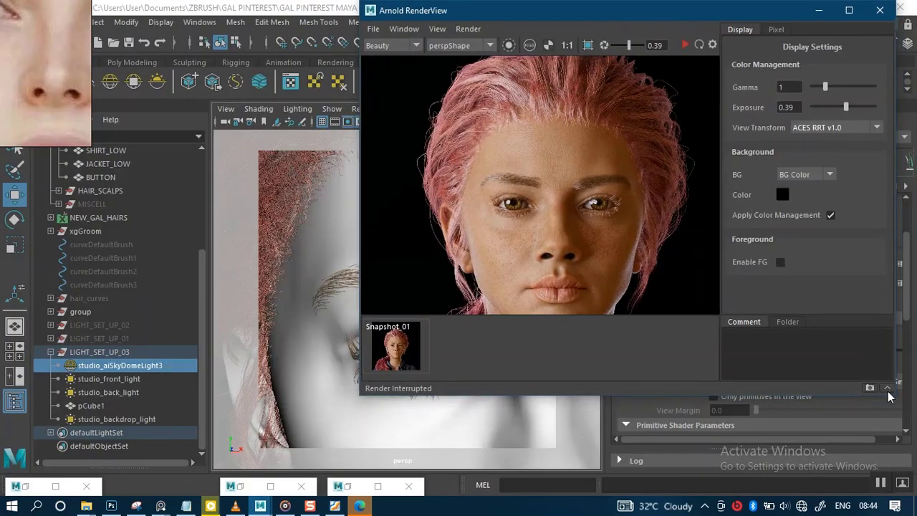
click(886, 389)
click(843, 11)
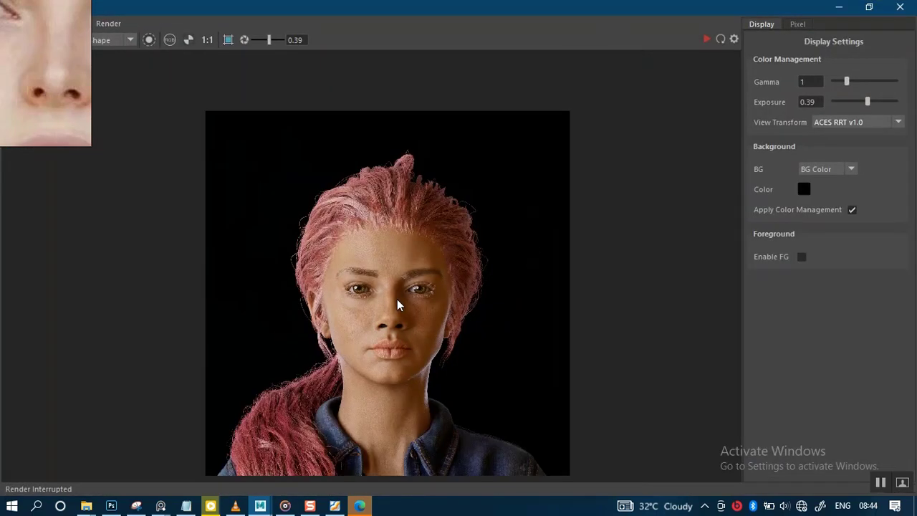
middle_drag(397, 298, 392, 268)
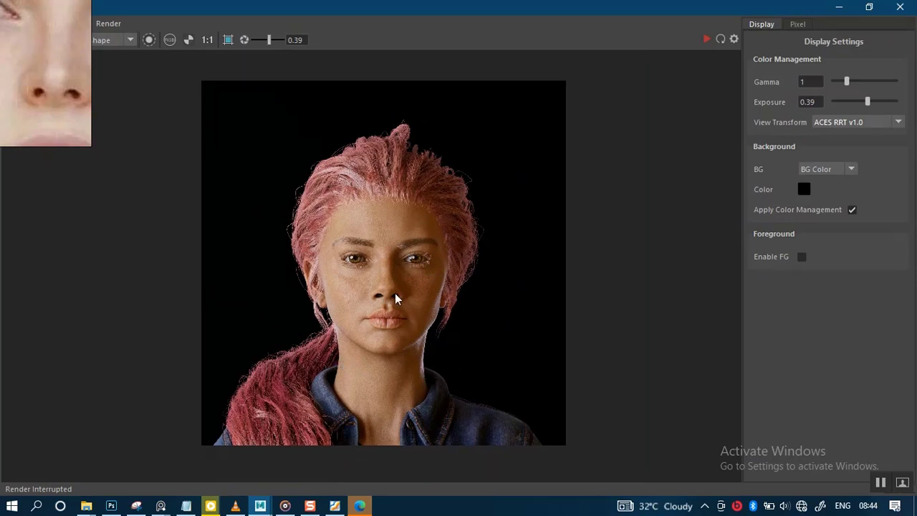
click(837, 10)
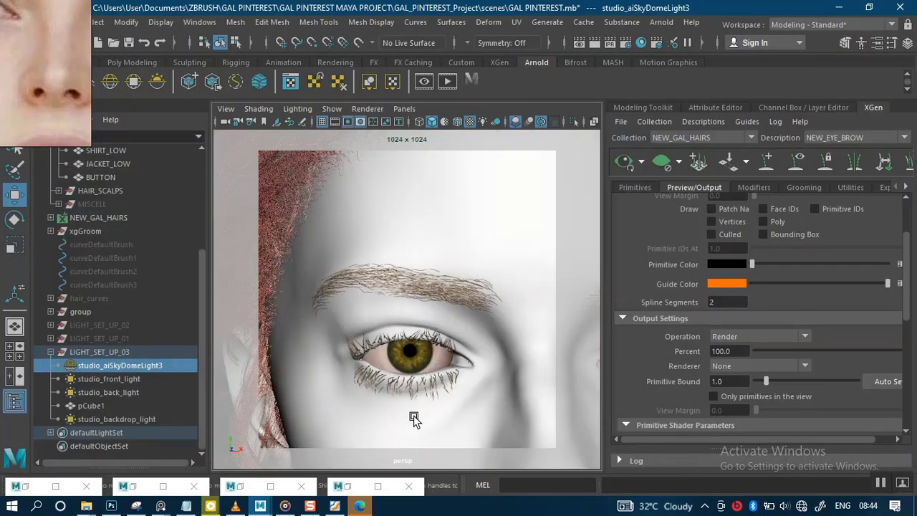
Step: Close the lighting guide PDF and select the eyebrow description's Density value in the XGen primitive settings
mouse_move(360, 506)
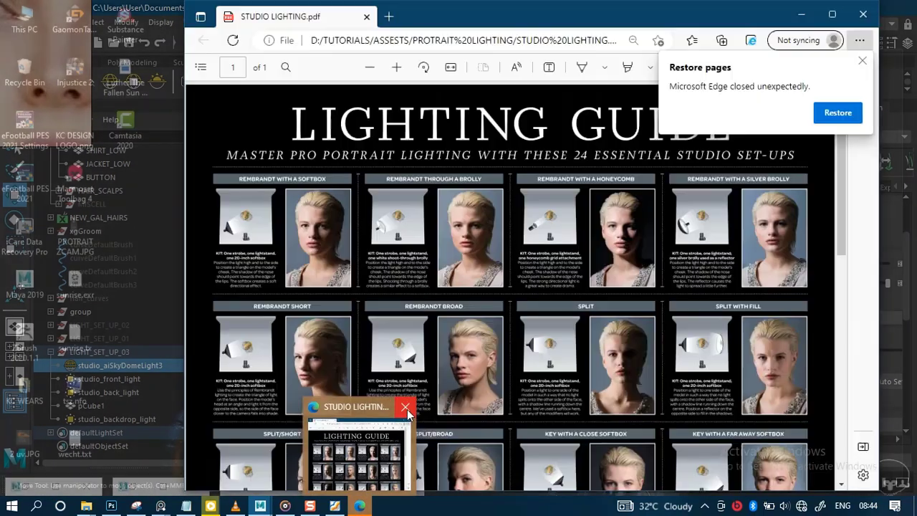
click(405, 406)
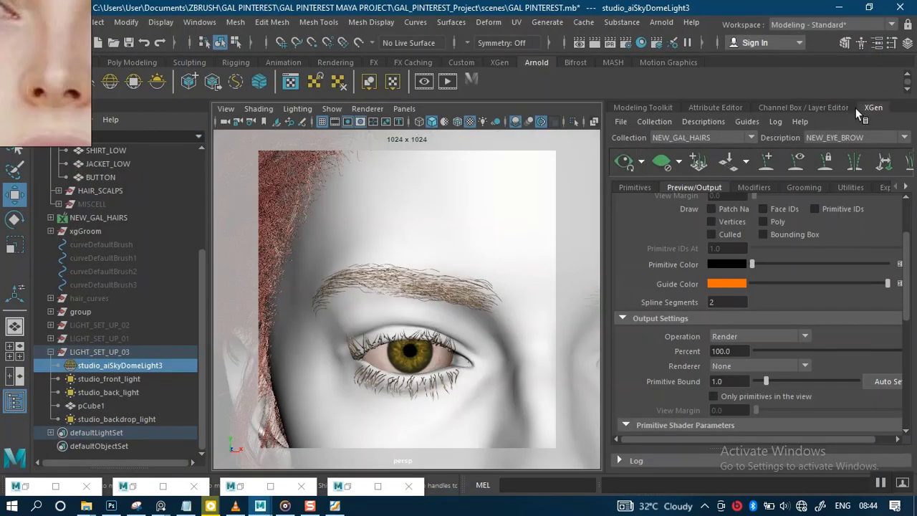
click(644, 187)
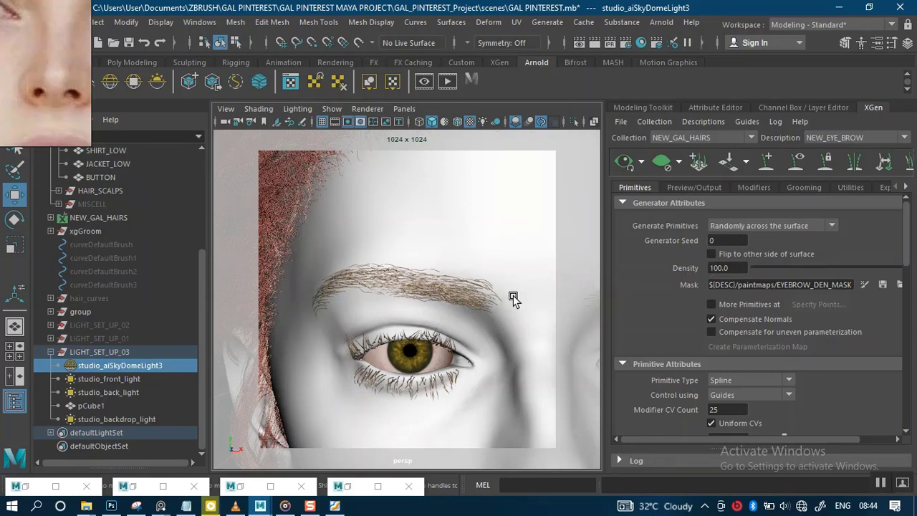
click(733, 266)
double_click(714, 270)
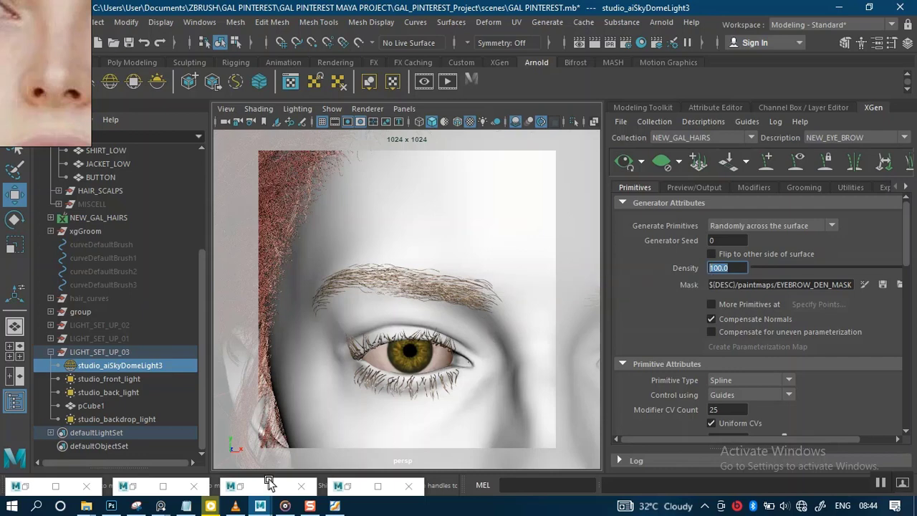
Step: Open the Arnold RenderView, zoom in on the rendered eyes and eyebrows, then minimize it again
click(135, 480)
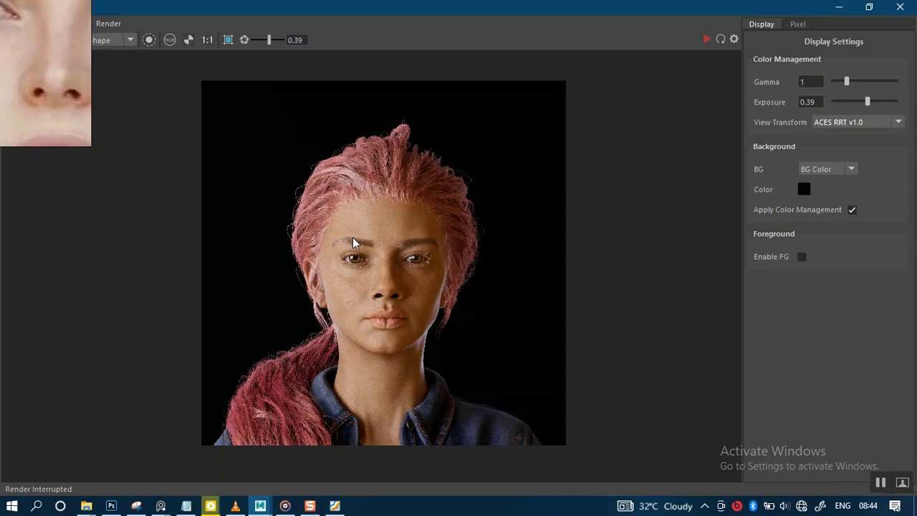
scroll(352, 237, up, 5)
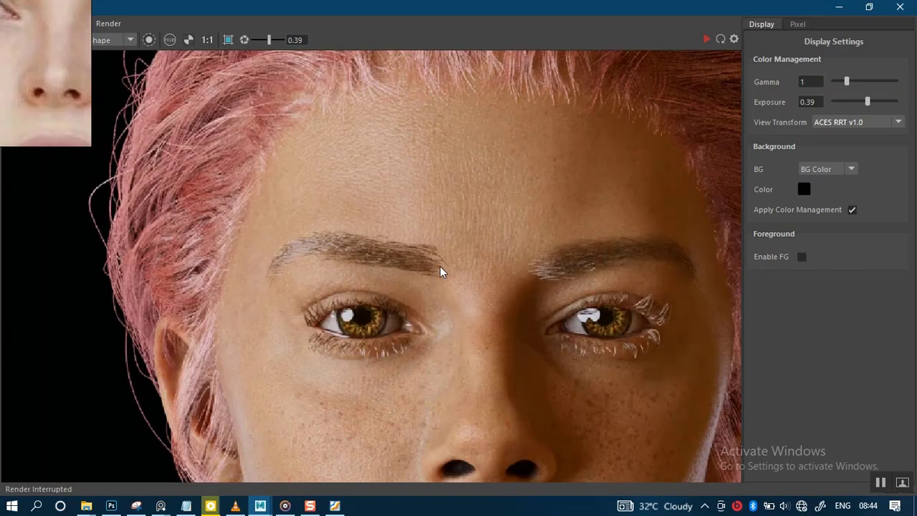
click(867, 8)
click(827, 10)
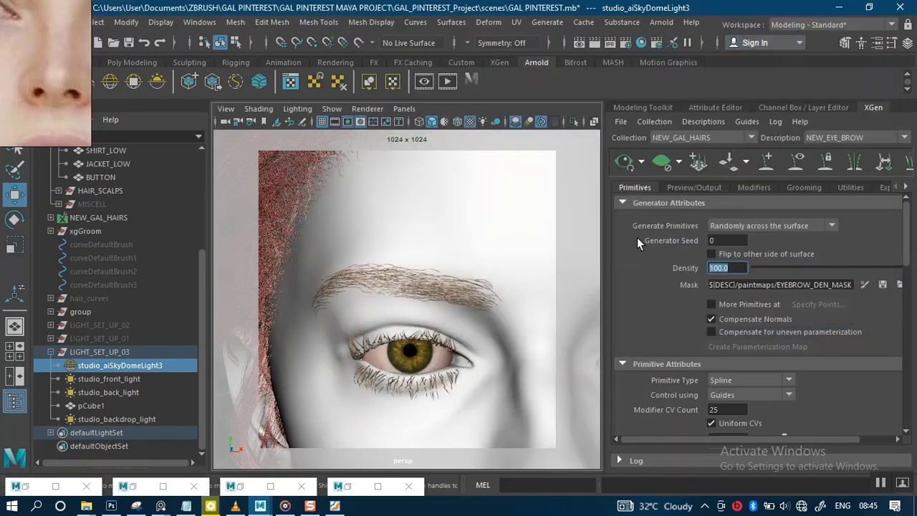
Step: Set the NEW_EYE_BROW description's output renderer to Arnold Renderer
click(700, 188)
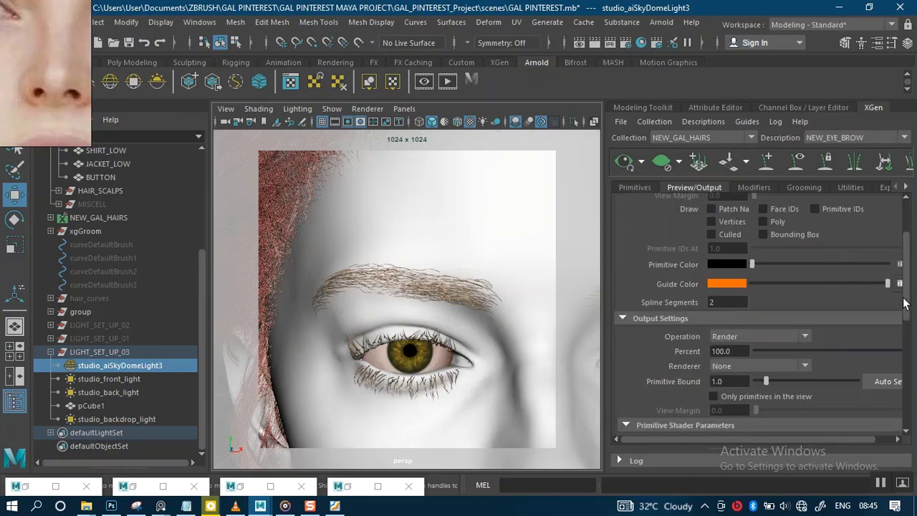
drag(904, 302, 907, 309)
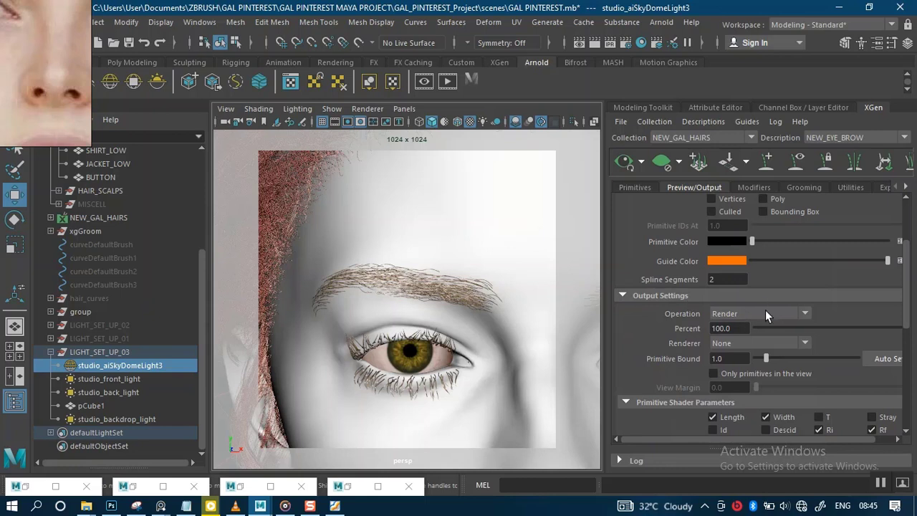
click(803, 344)
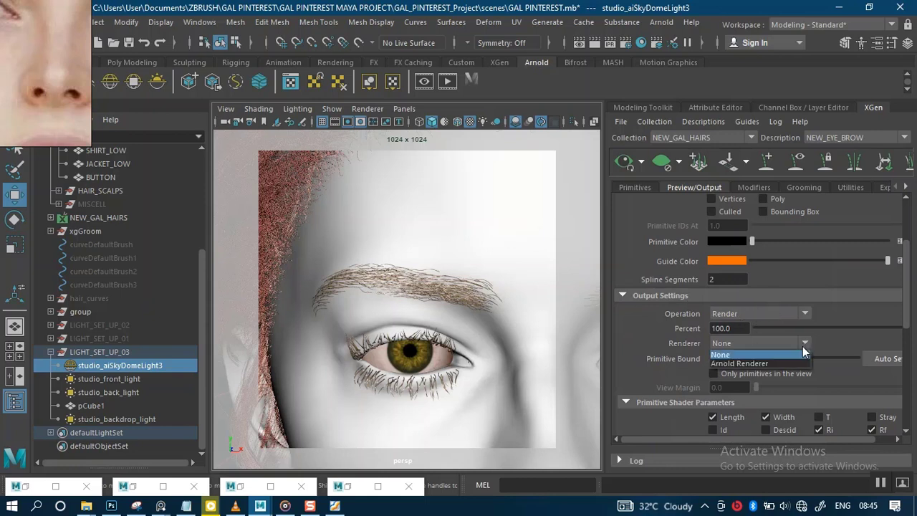
click(743, 364)
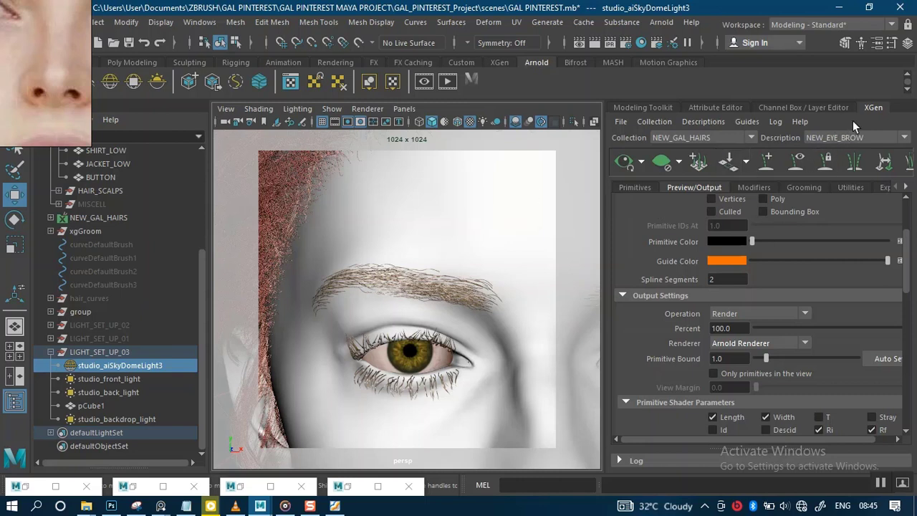
Step: Switch to the BABY_TEDDY_HAIR_DES description and set its output renderer to Arnold Renderer
click(885, 142)
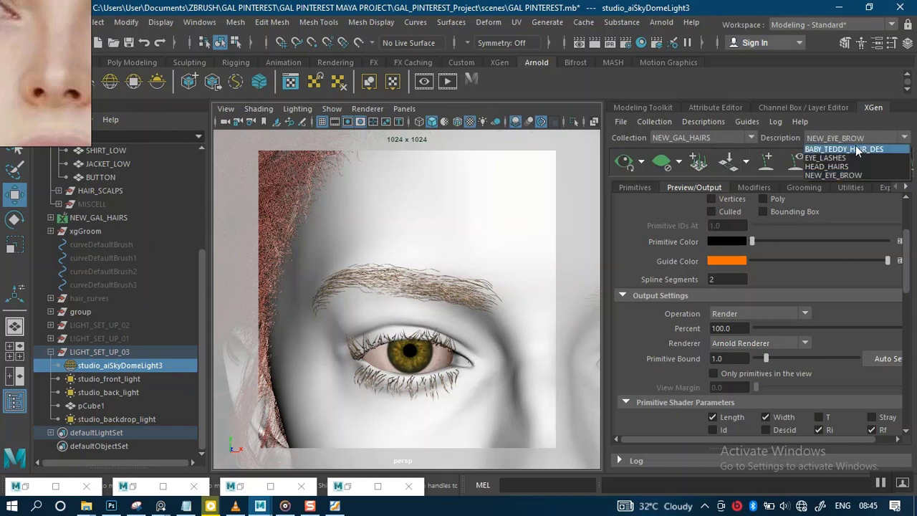
click(857, 146)
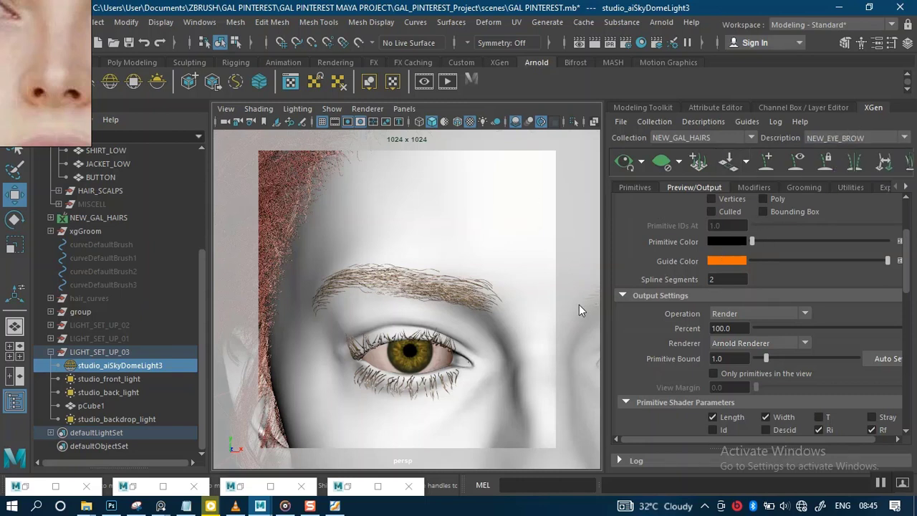
click(800, 344)
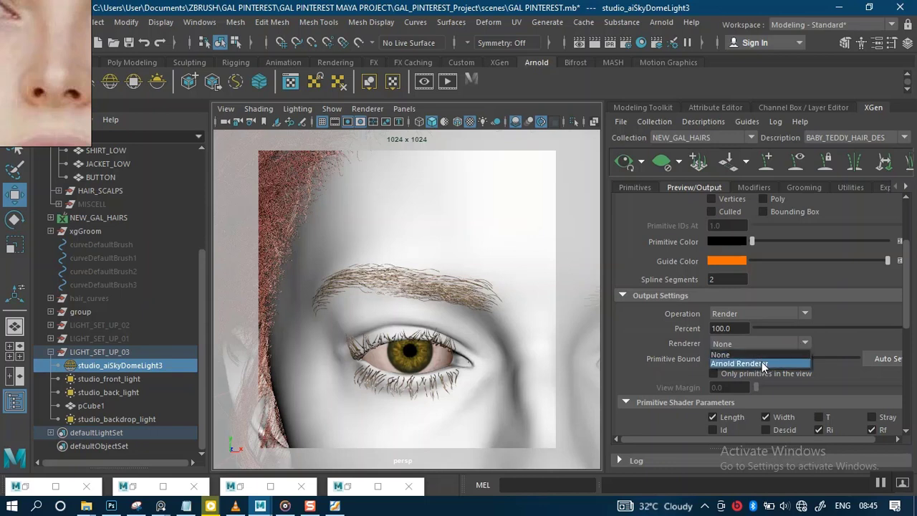
click(761, 363)
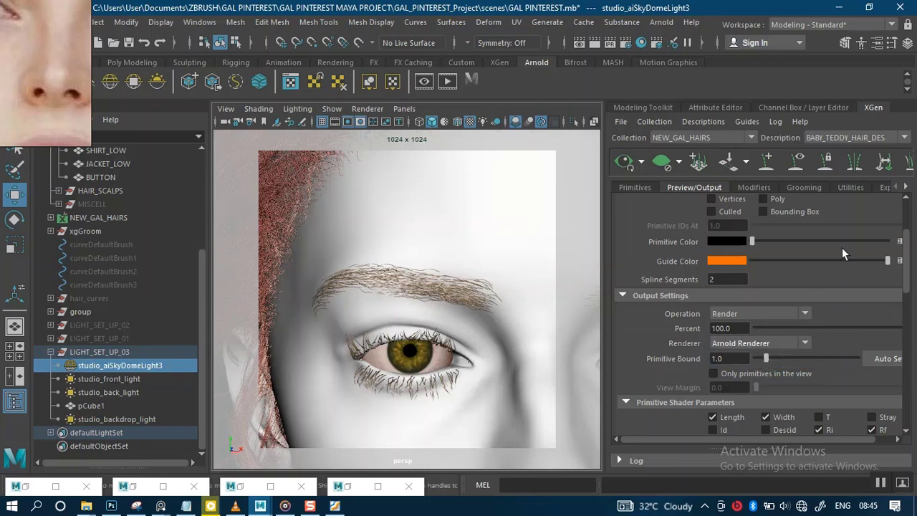
Step: Switch to the EYE_LASHES description and set its output renderer to Arnold Renderer
click(903, 137)
click(851, 157)
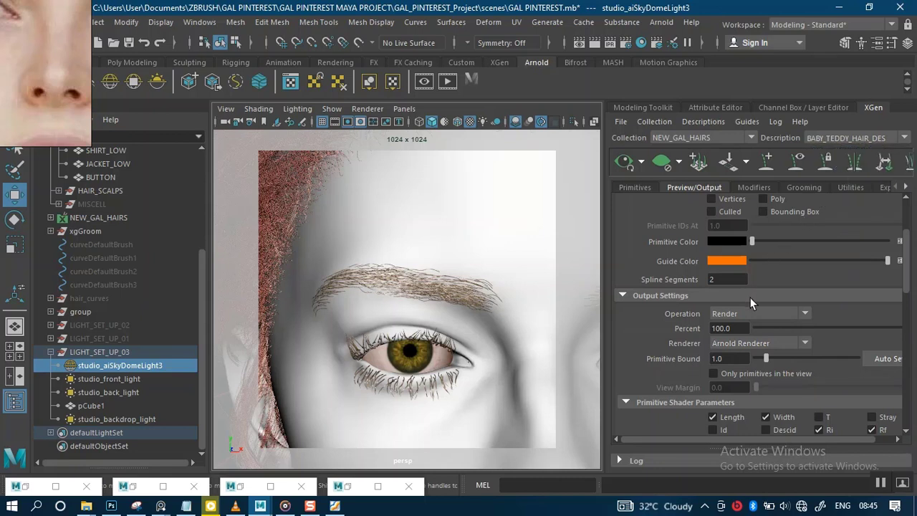
click(751, 343)
click(743, 364)
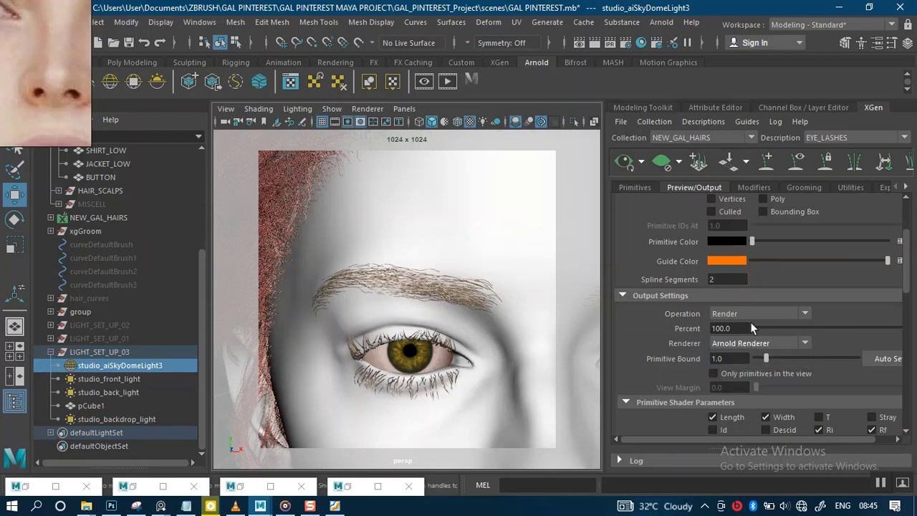
Step: Toggle the eyelash Noise1 and Clumping2 modifiers off and back on
click(752, 187)
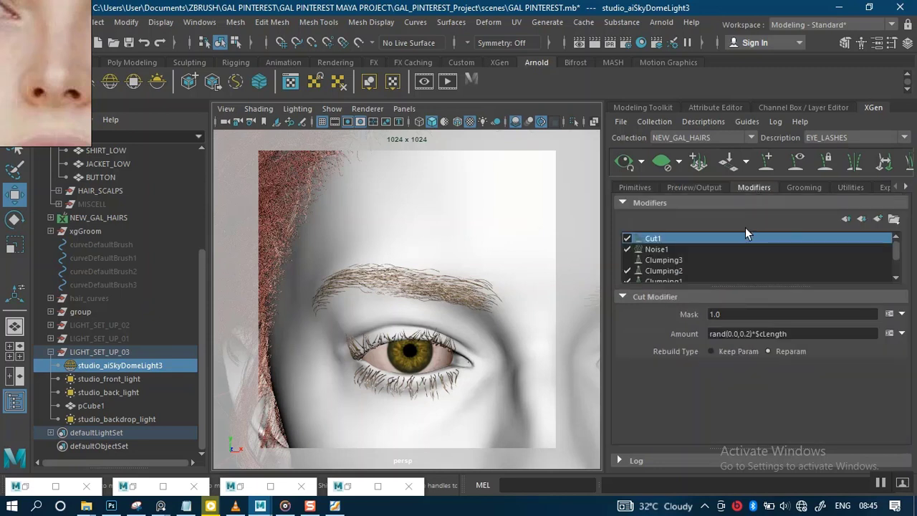
click(628, 249)
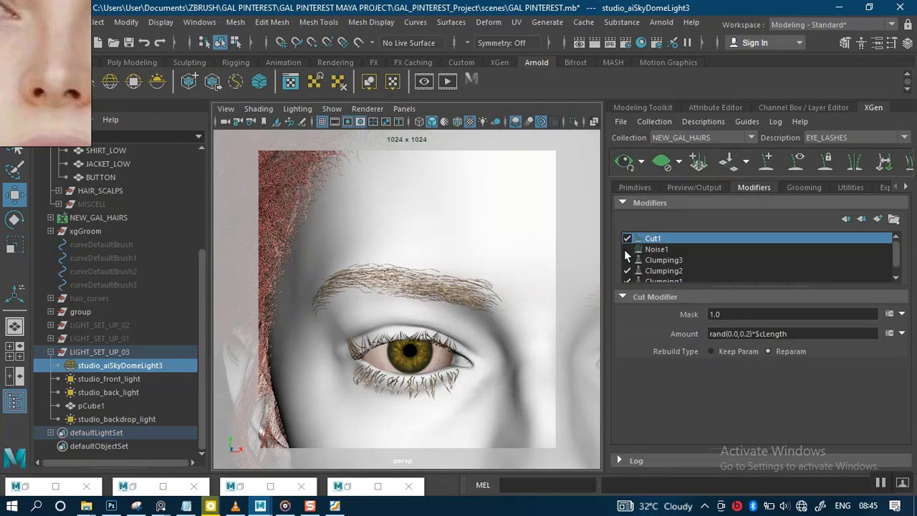
click(626, 249)
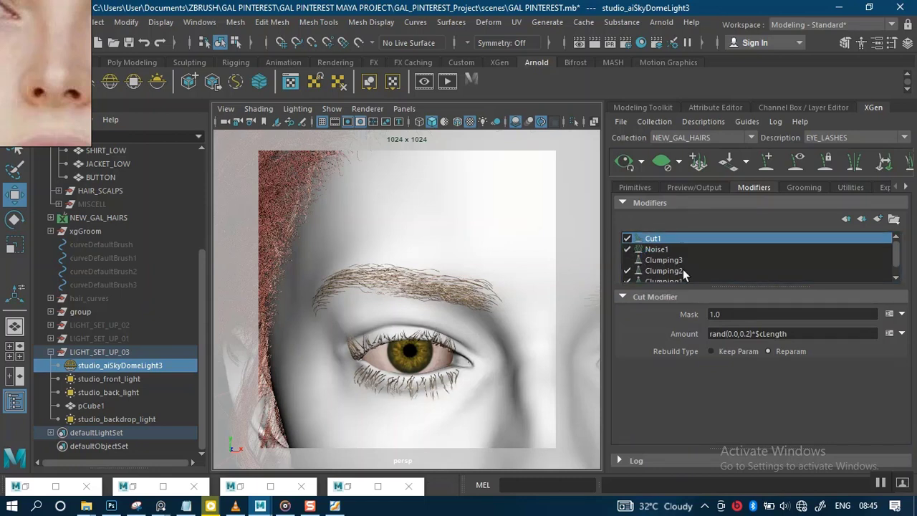
click(656, 249)
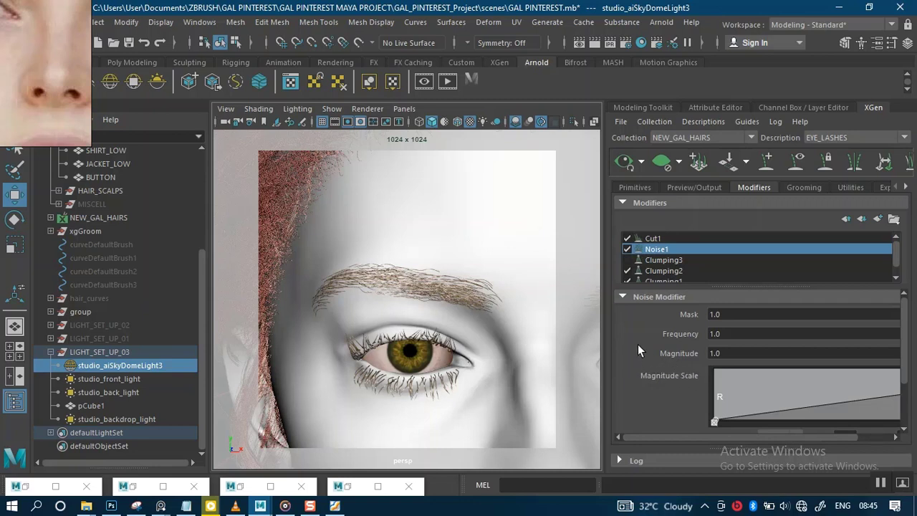
click(628, 270)
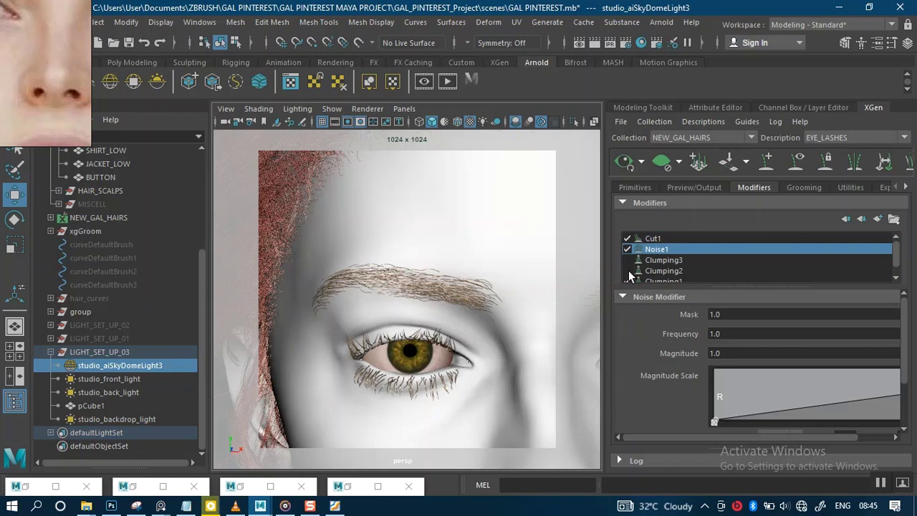
click(627, 270)
click(628, 249)
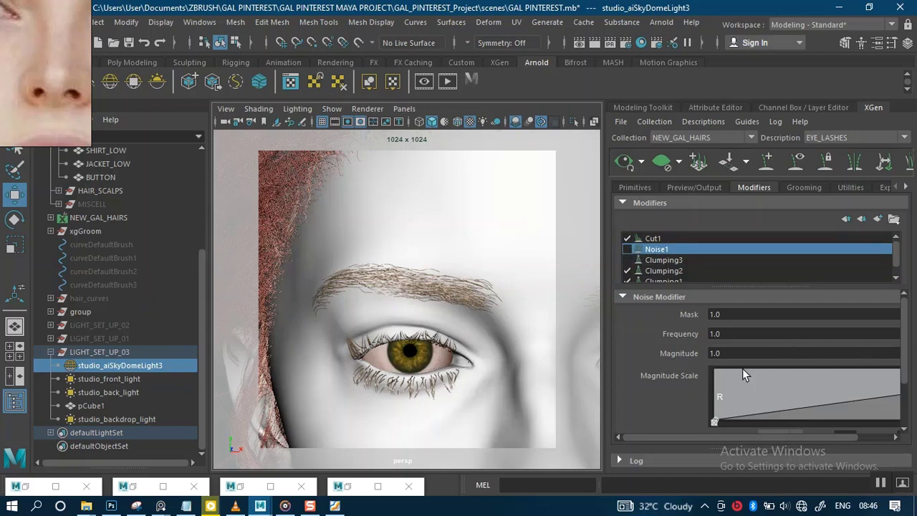
click(628, 248)
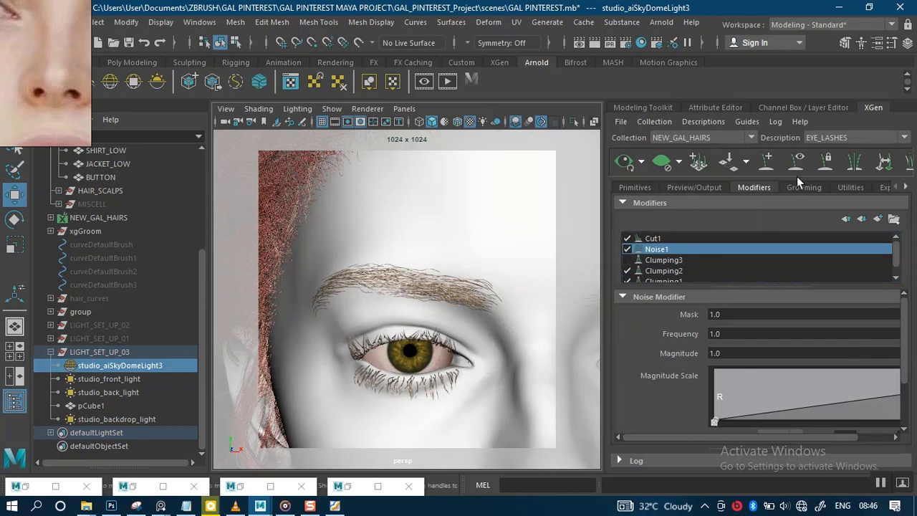
Step: Switch to the HEAD_HAIRS description and set its output renderer to Arnold Renderer
click(837, 137)
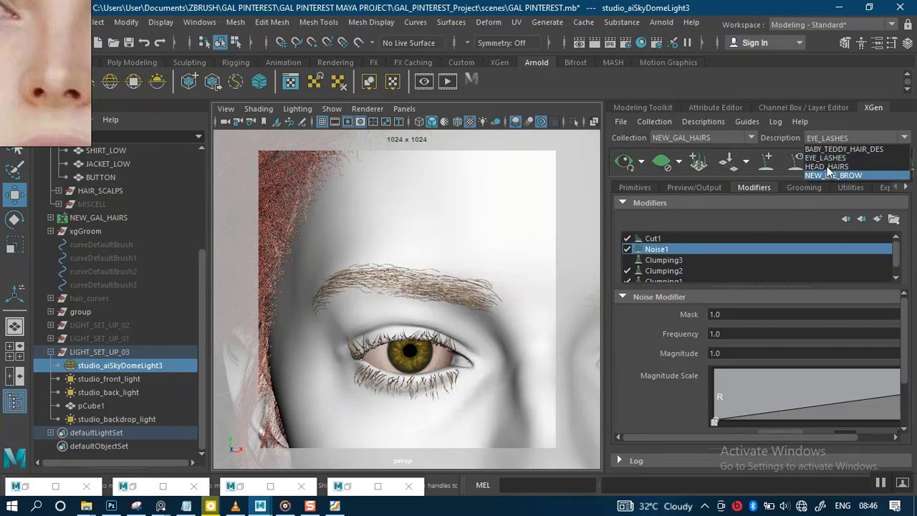
click(713, 221)
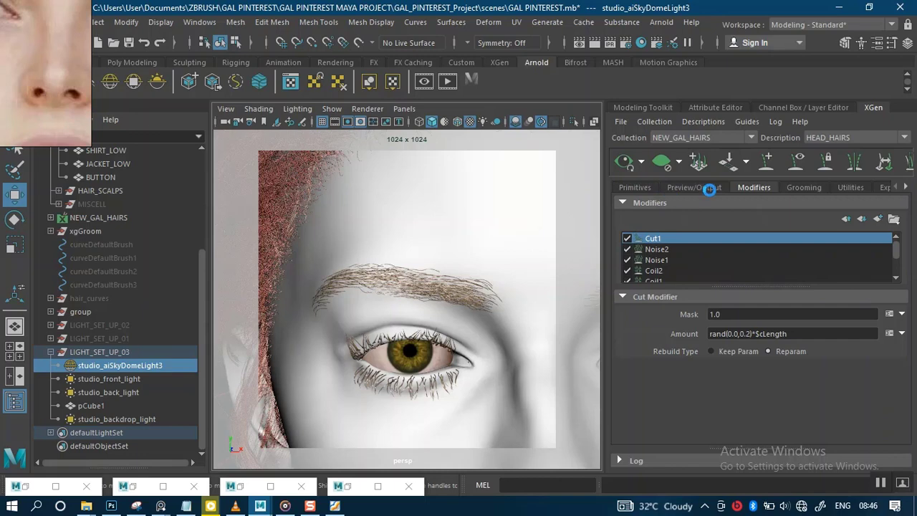
click(708, 188)
click(801, 345)
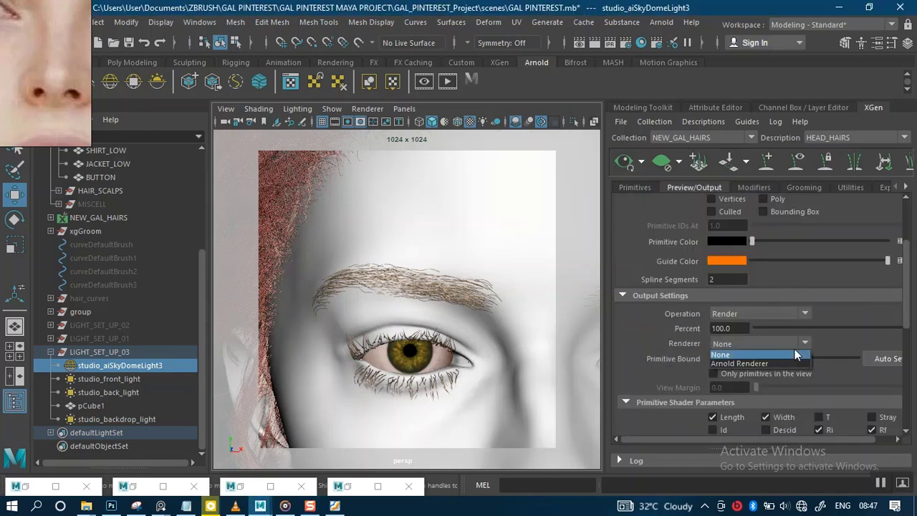
click(757, 363)
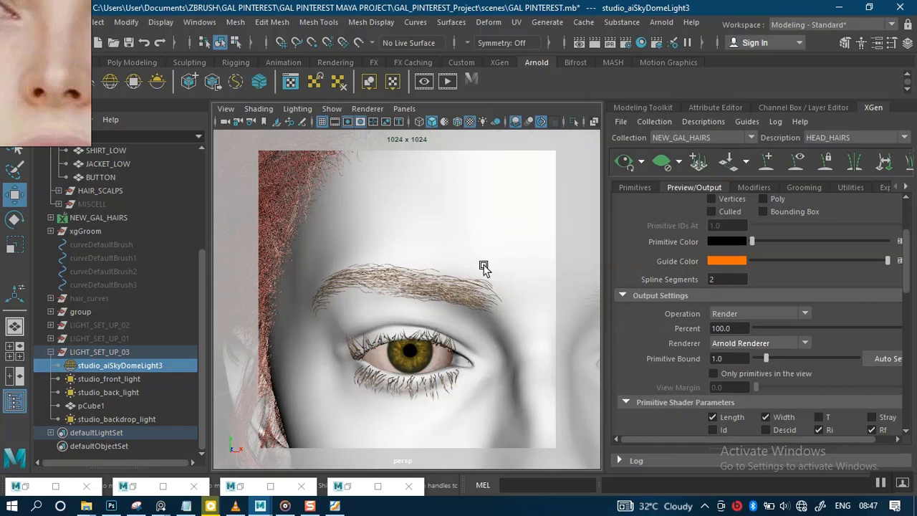
Step: Enlarge the reference image and switch the XGen description back to NEW_EYE_BROW
right_drag(48, 85, 101, 105)
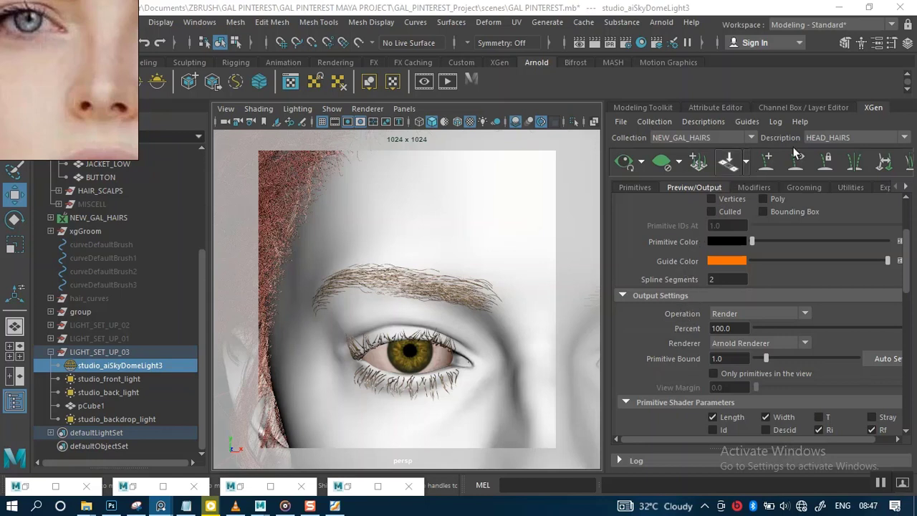
click(840, 138)
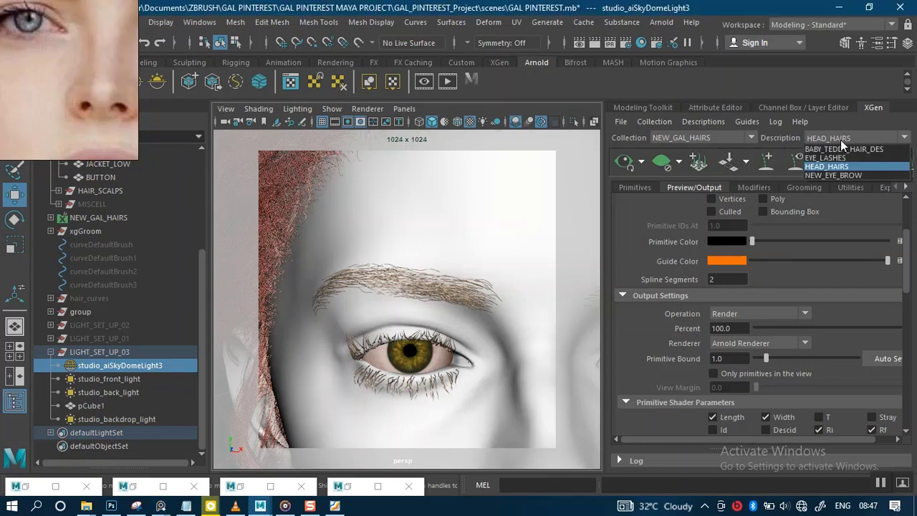
click(833, 176)
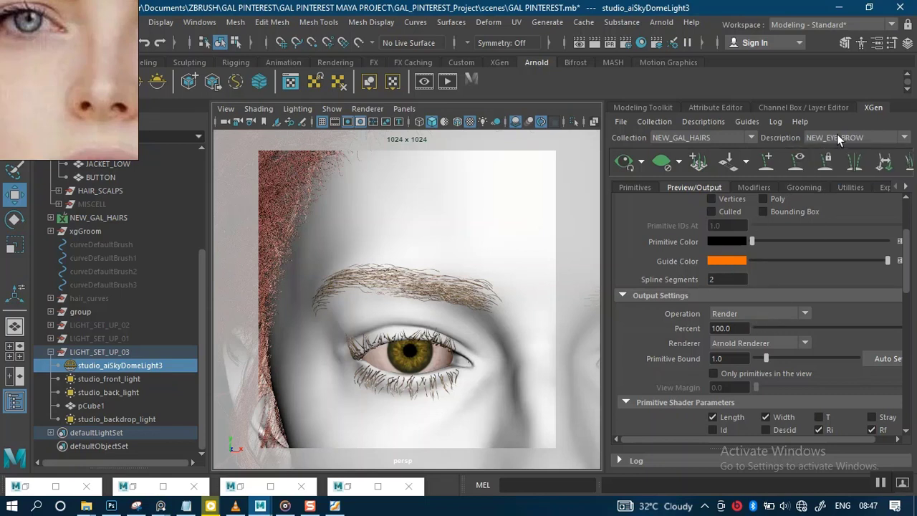
Step: Select the NEW_EYE_BROW description in the outliner and assign it a new Arnold aiStandardHair material
click(50, 352)
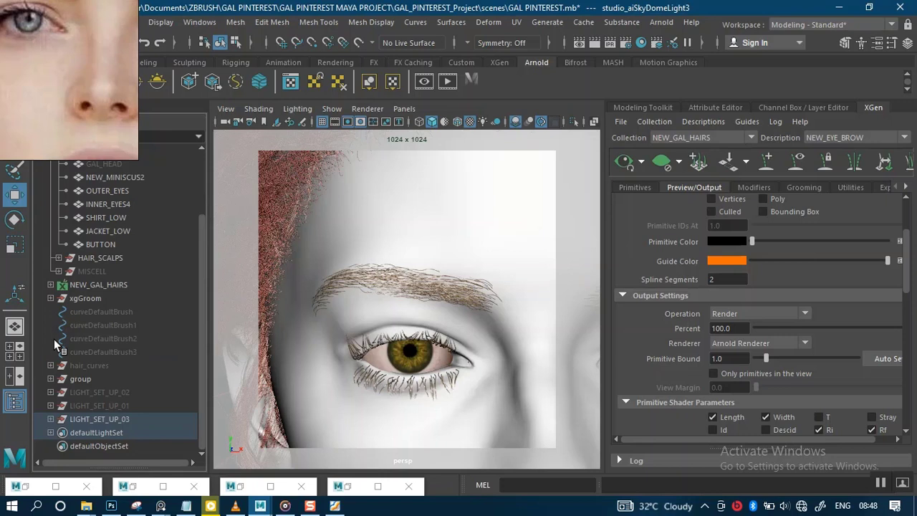
click(50, 285)
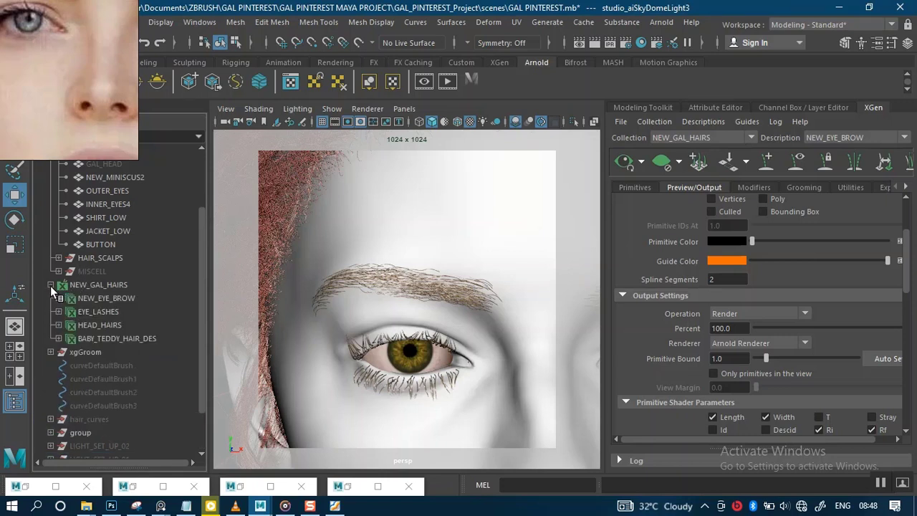
click(103, 297)
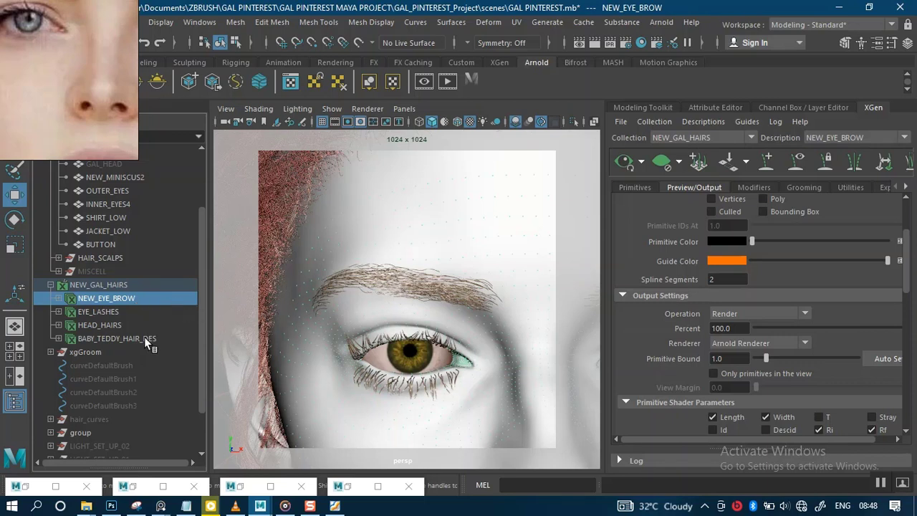
right_click(131, 299)
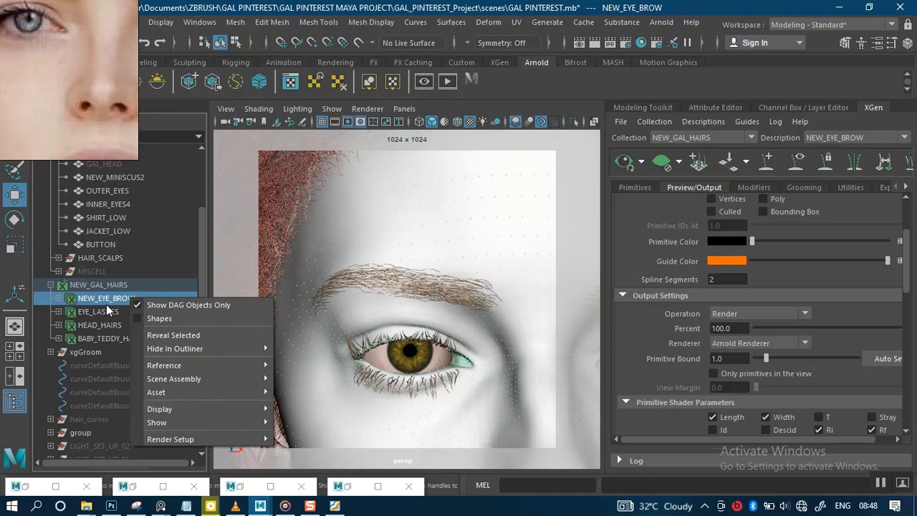
click(106, 300)
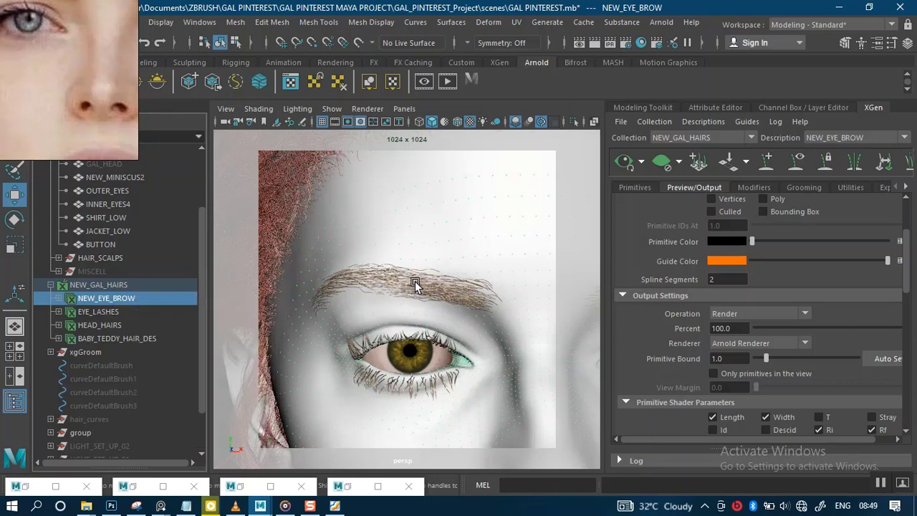
right_drag(420, 287, 410, 478)
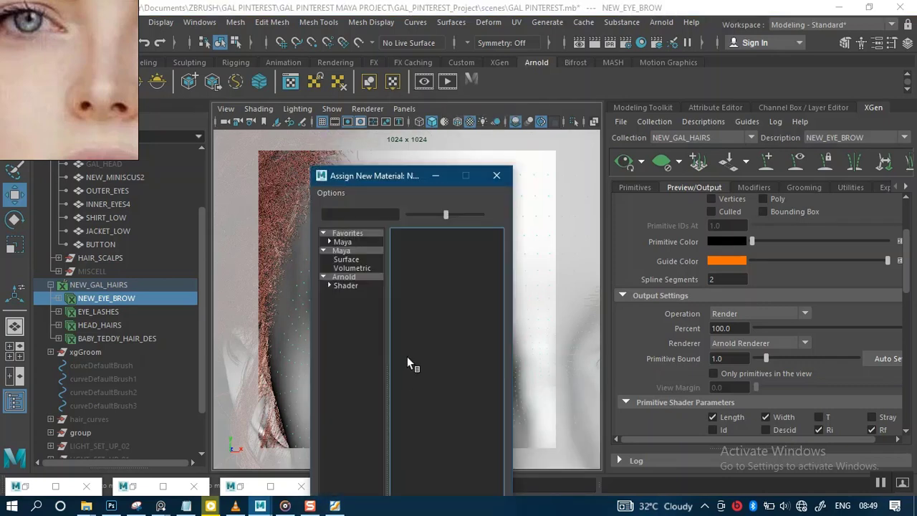
click(349, 278)
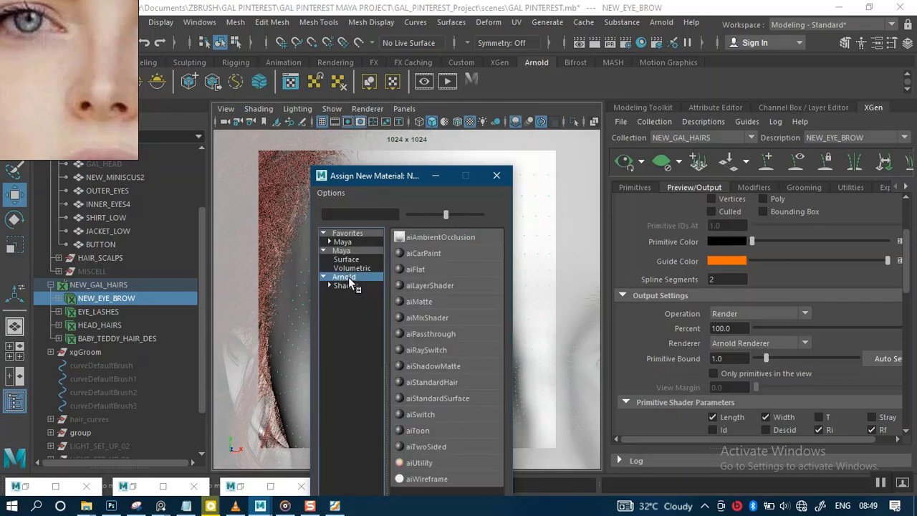
click(433, 382)
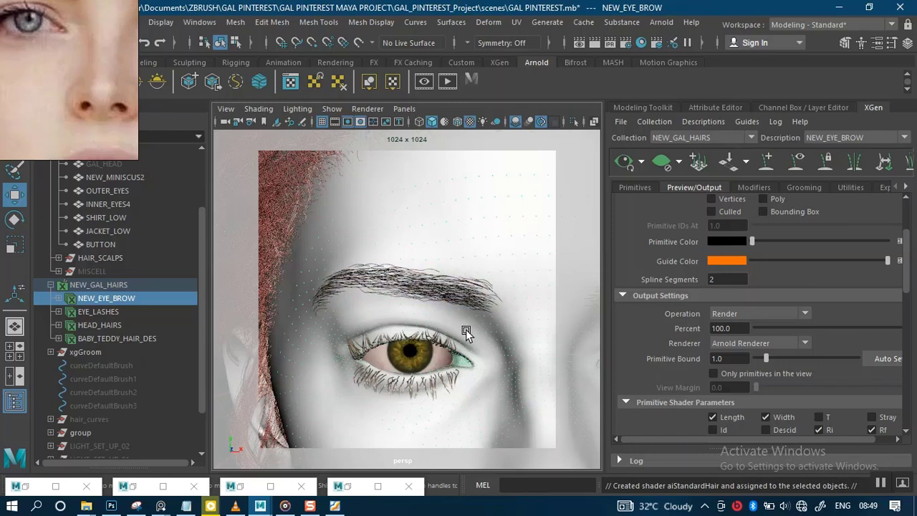
Step: Rename the eyebrow's aiStandardHair shader to AI_EYE_BROW
key(ctrl+a)
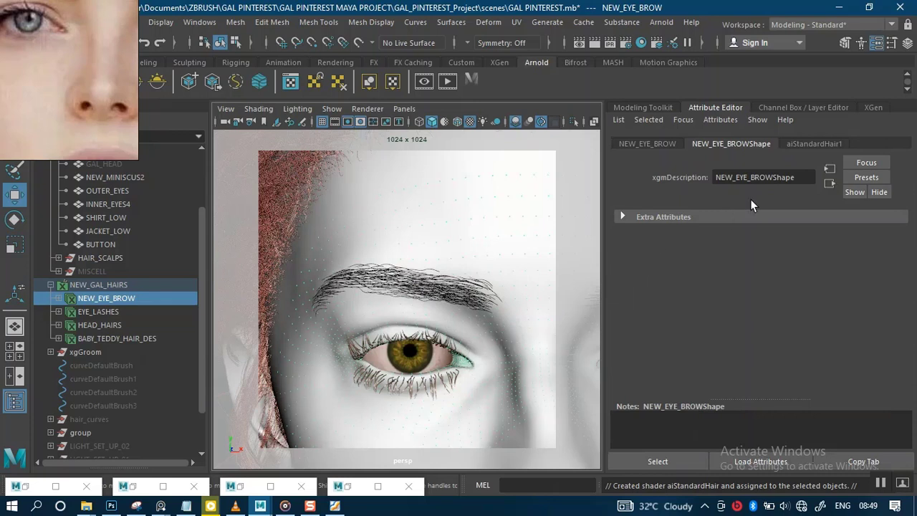
click(812, 144)
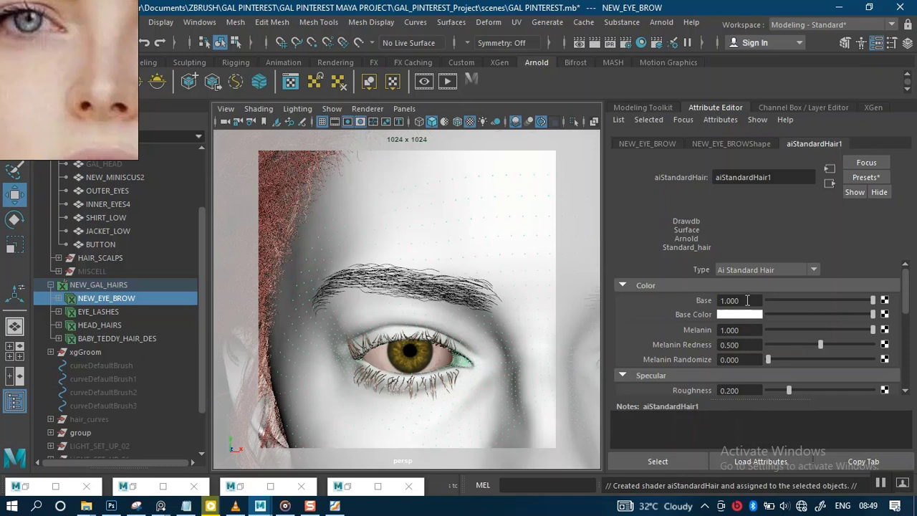
drag(778, 177, 698, 174)
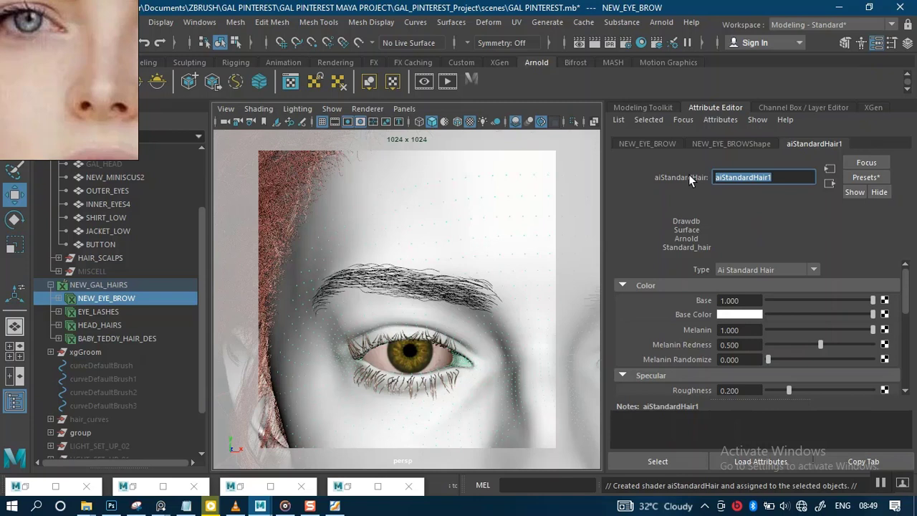
key(Caps_Lock)
text(AI)
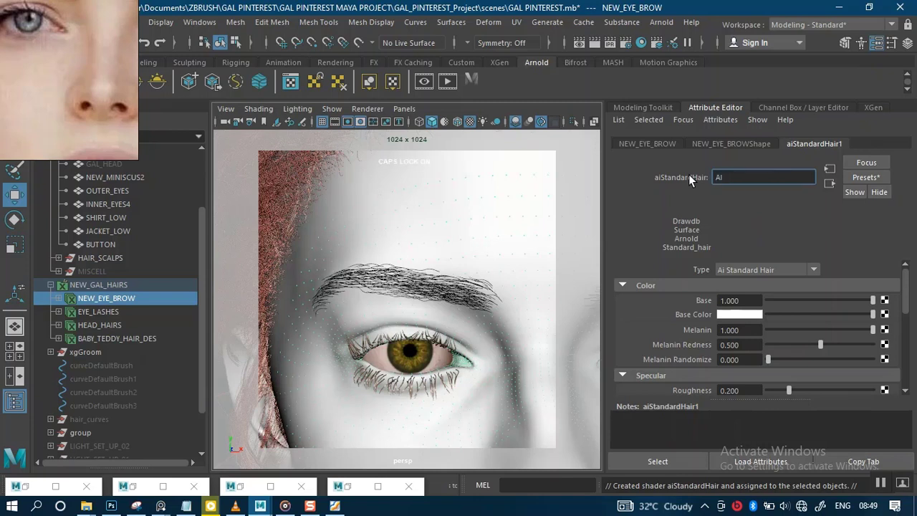
text( EYE BROW)
key(Return)
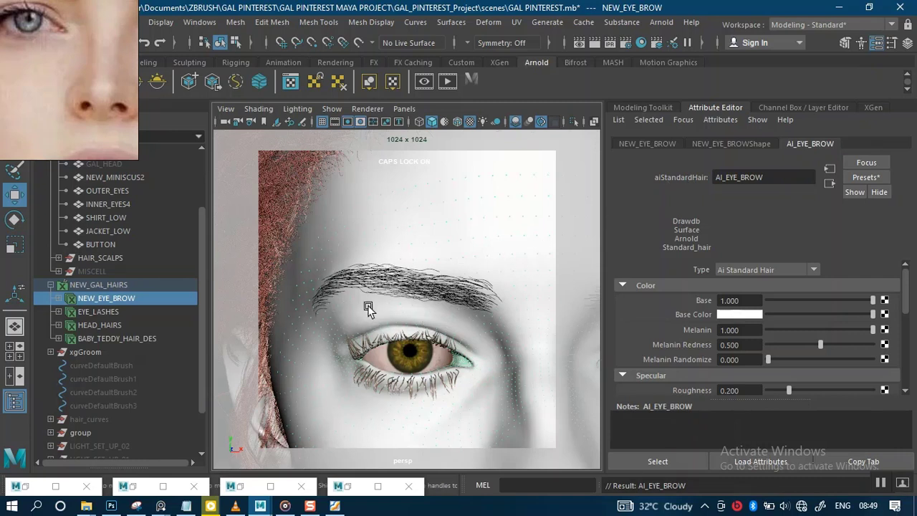
Step: Open the Arnold RenderView and zoom in to inspect the rendered eyebrow against the reference image
click(131, 488)
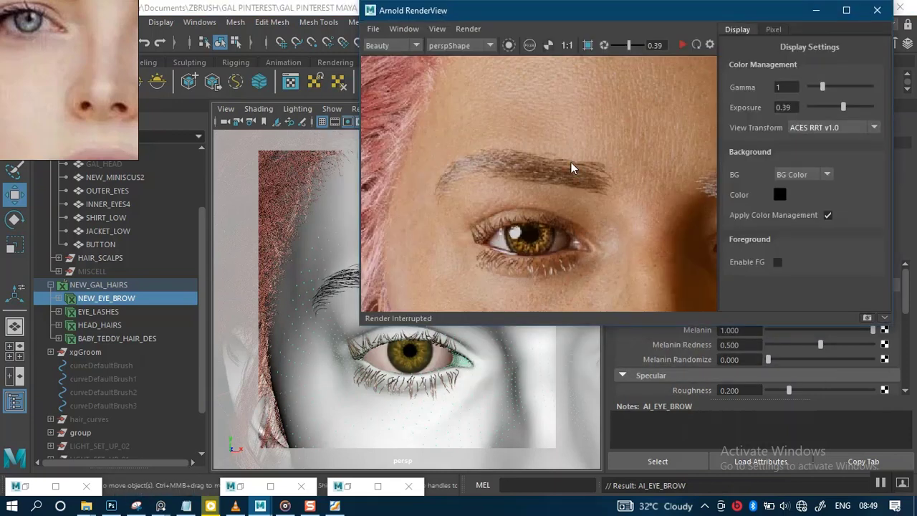
mouse_move(595, 140)
mouse_down()
mouse_move(573, 185)
mouse_move(600, 154)
mouse_move(592, 148)
mouse_up()
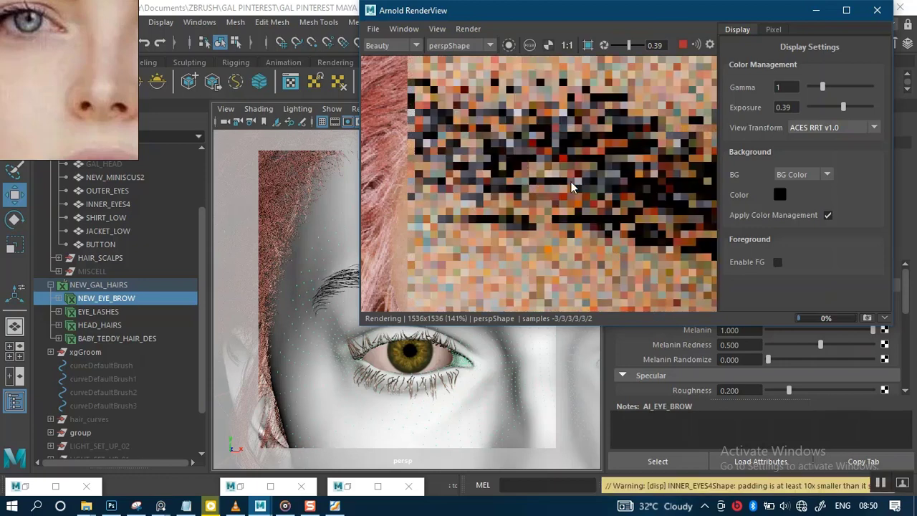
scroll(569, 188, down, 8)
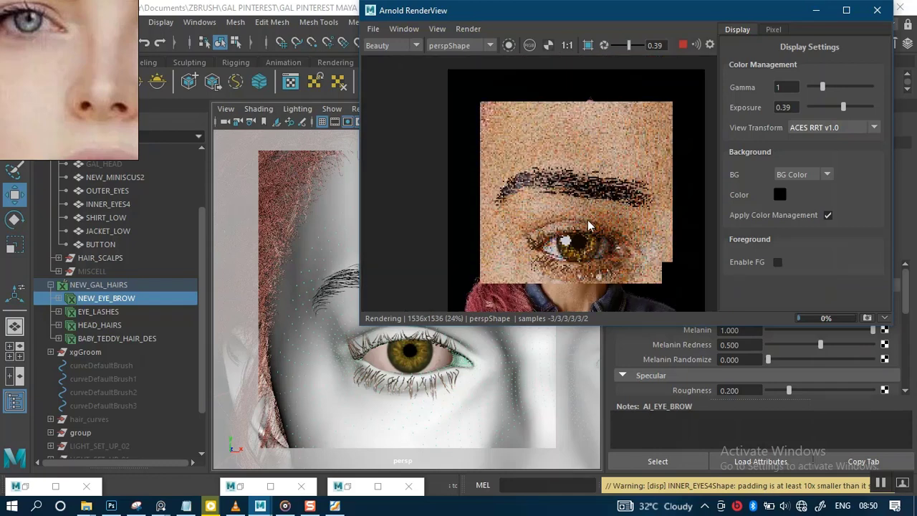
scroll(588, 227, down, 2)
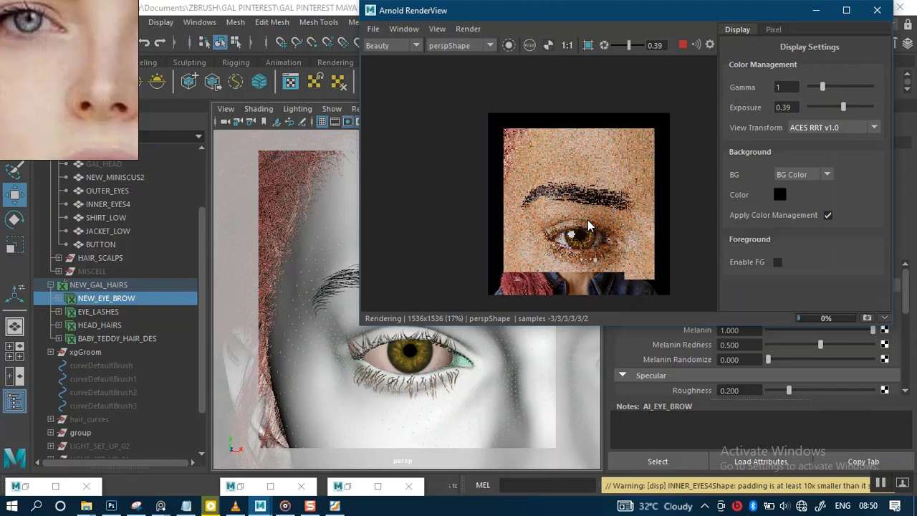
scroll(589, 226, up, 2)
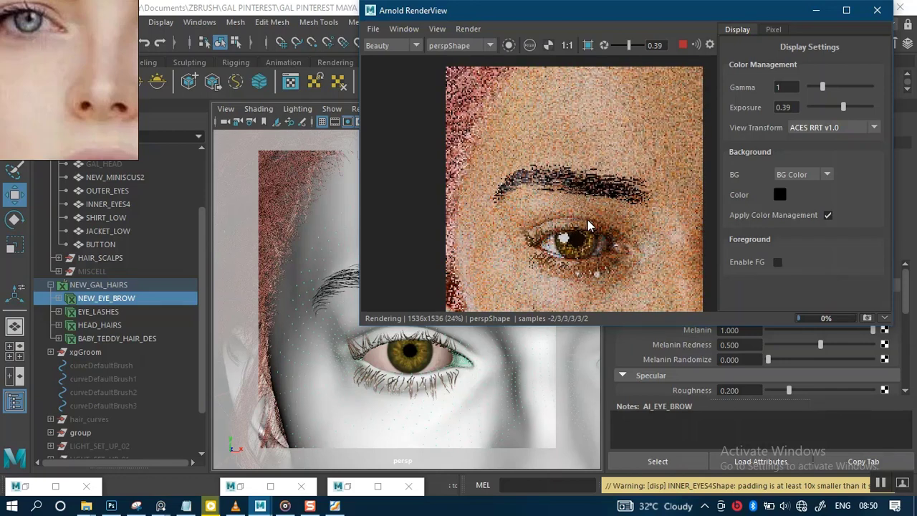
scroll(580, 233, up, 1)
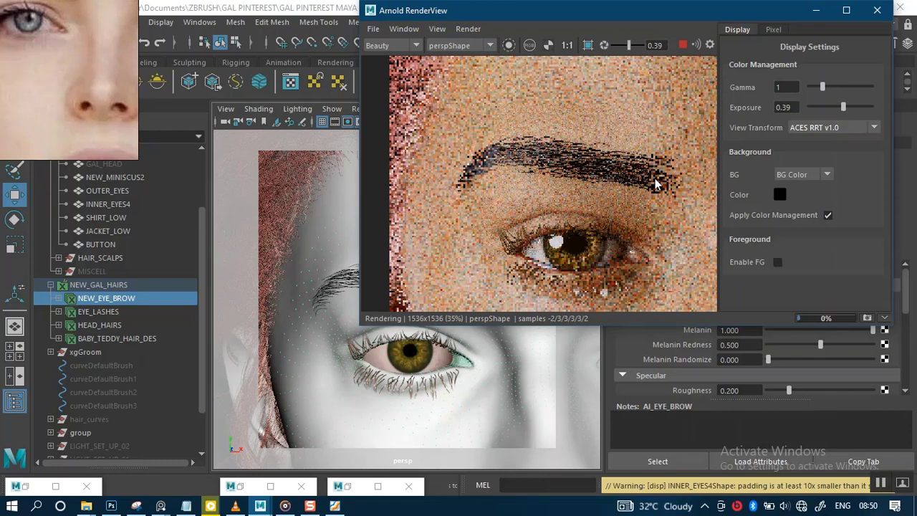
right_drag(28, 106, 56, 160)
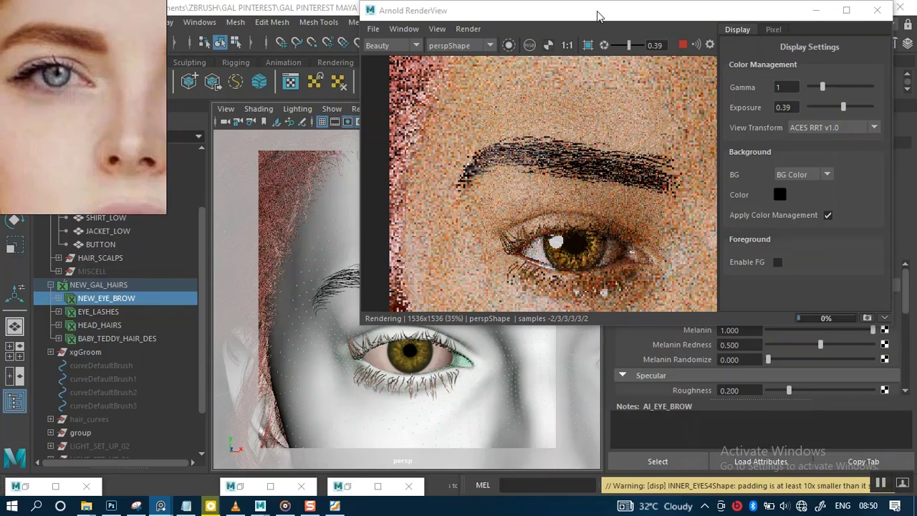
drag(620, 16, 362, 32)
Step: Set the NEW_EYE_BROW primitive width to 0.01 in the XGen primitive attributes
click(872, 107)
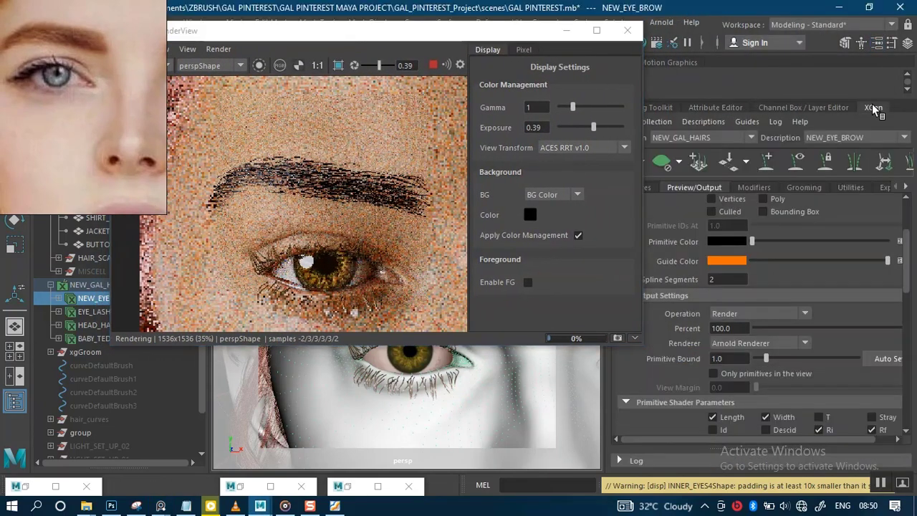
click(649, 188)
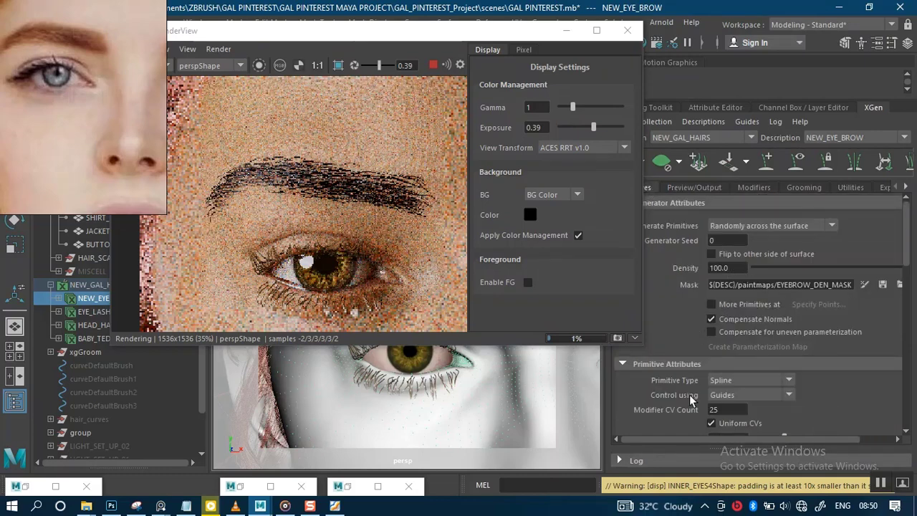
scroll(689, 394, down, 2)
scroll(689, 394, down, 1)
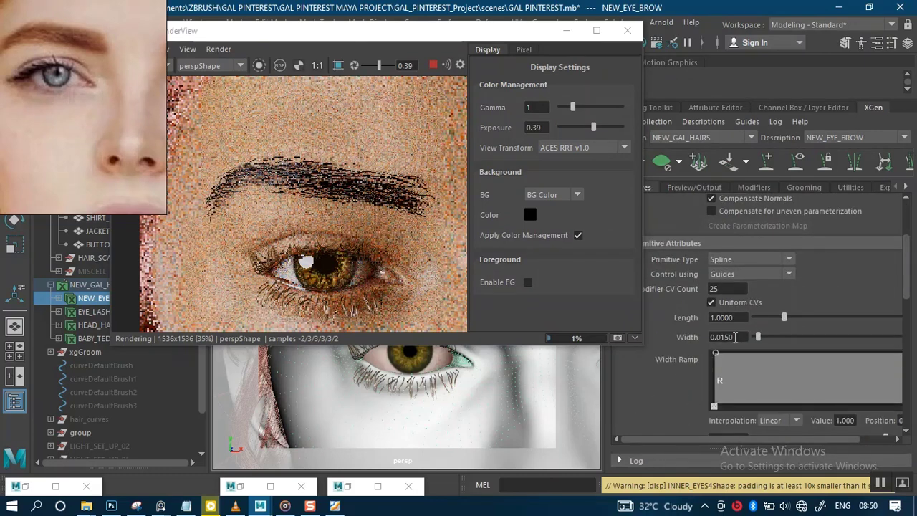
key(BackSpace)
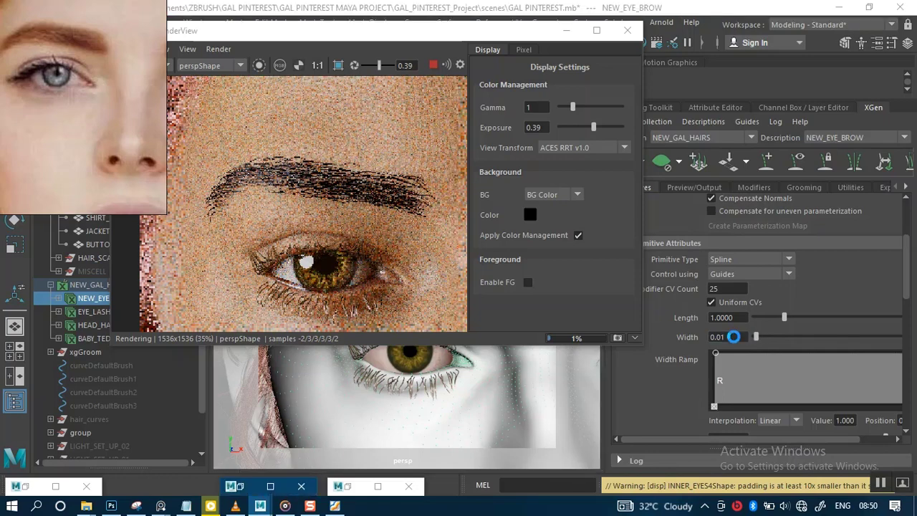
key(Return)
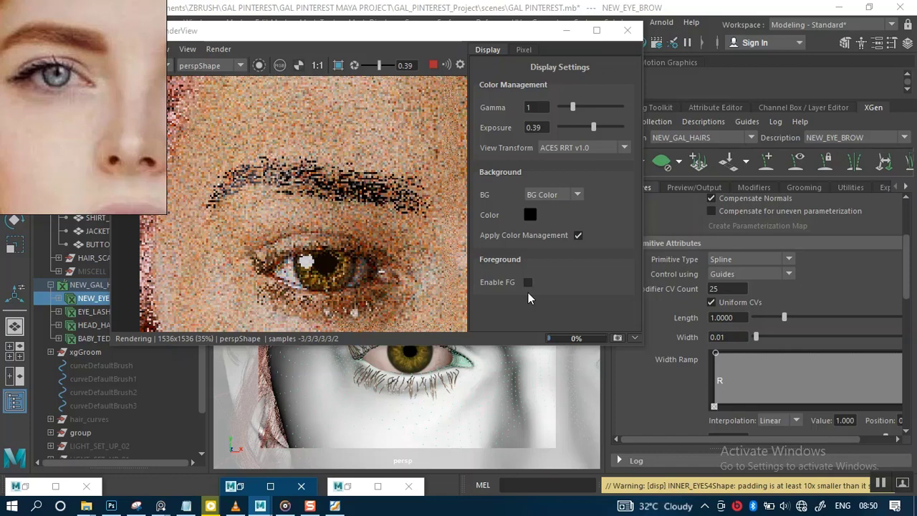
Step: Turn on region rendering around the eyebrow and switch the RenderView test resolution
click(341, 64)
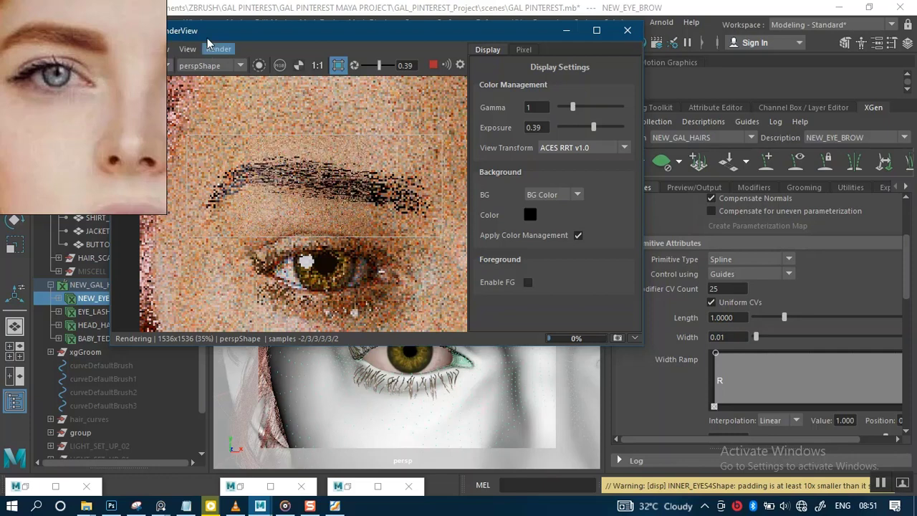
mouse_move(266, 37)
mouse_down()
mouse_move(315, 55)
mouse_move(266, 55)
mouse_up()
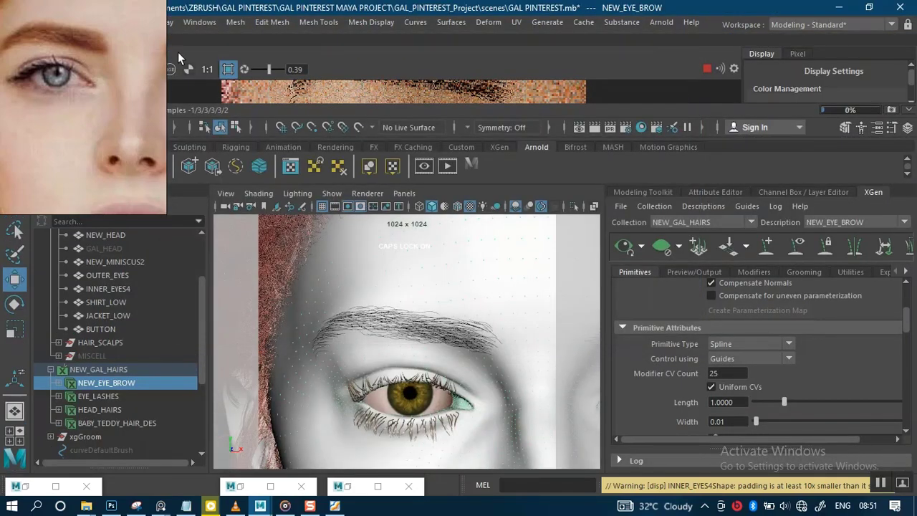
right_drag(120, 70, 87, 237)
drag(35, 41, 75, 77)
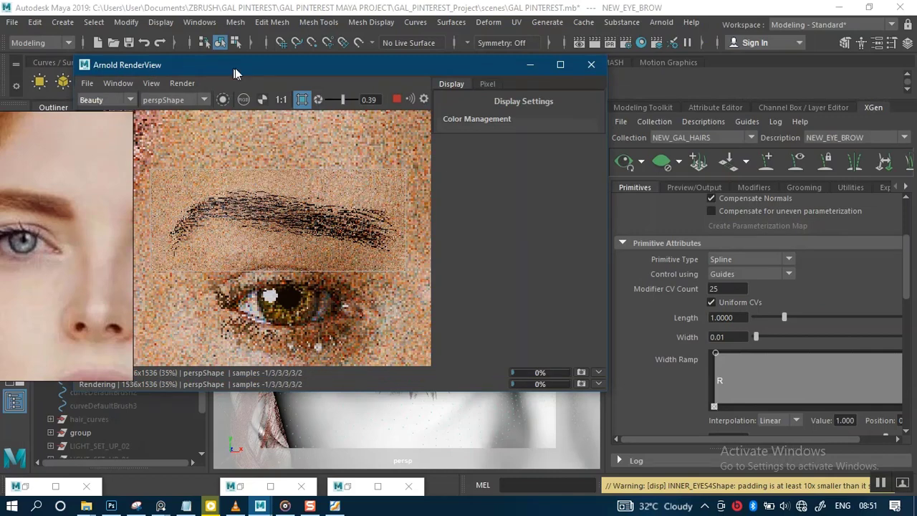
drag(235, 68, 340, 73)
click(265, 87)
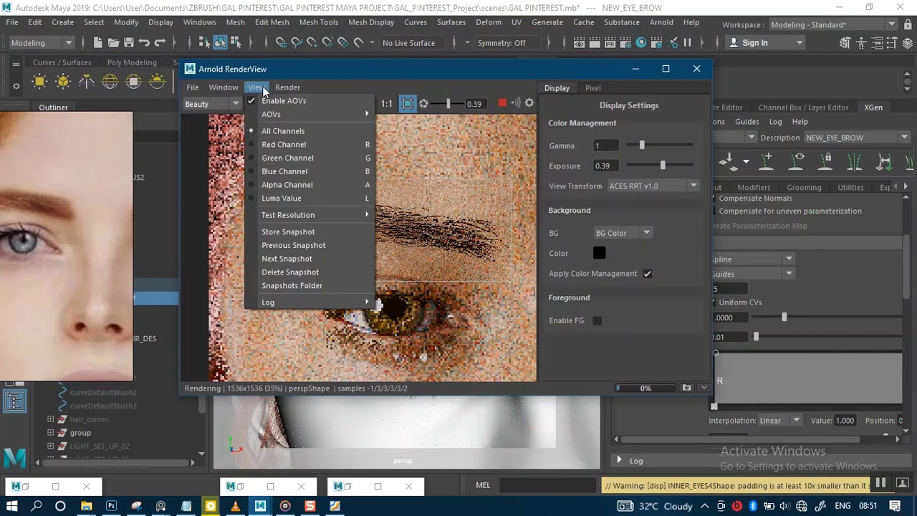
mouse_move(298, 215)
click(402, 254)
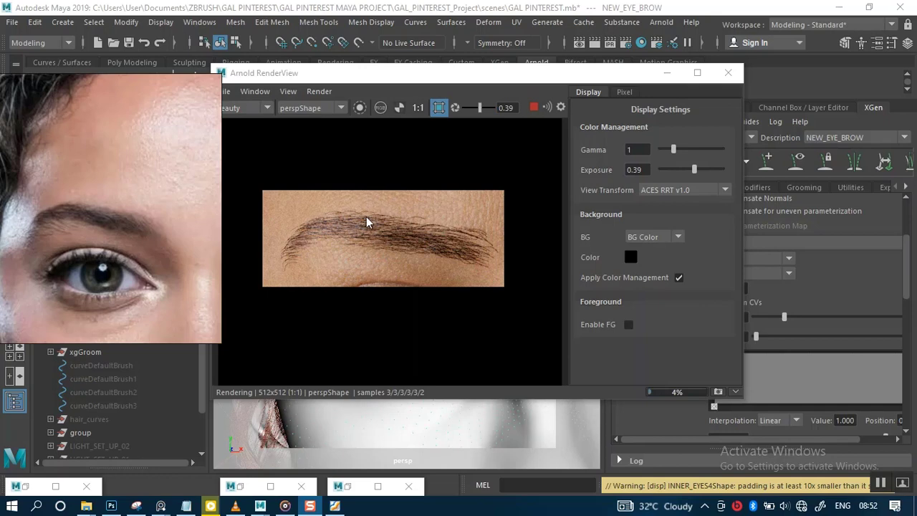
Step: Set the NEW_EYE_BROW generator density to 130
drag(471, 77, 392, 83)
scroll(857, 296, up, 2)
scroll(857, 296, up, 2)
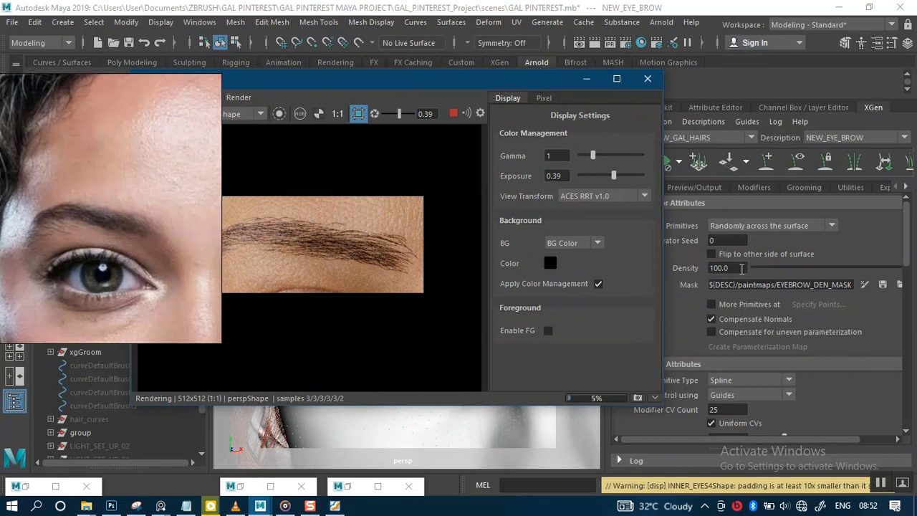
drag(742, 268, 702, 272)
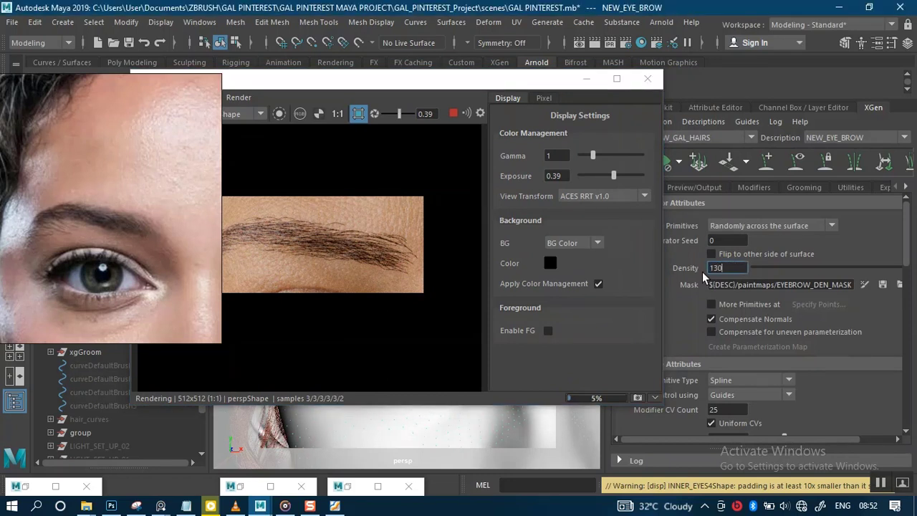
text(130)
key(Return)
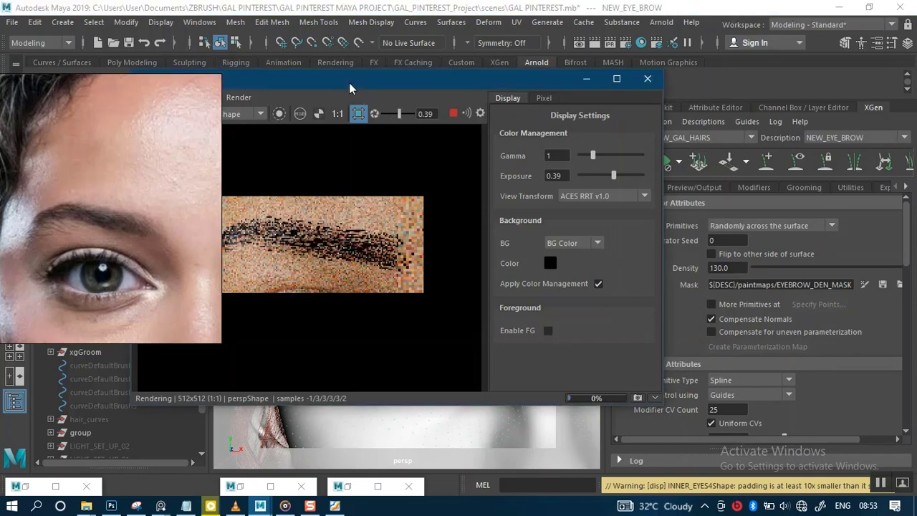
drag(349, 82, 385, 78)
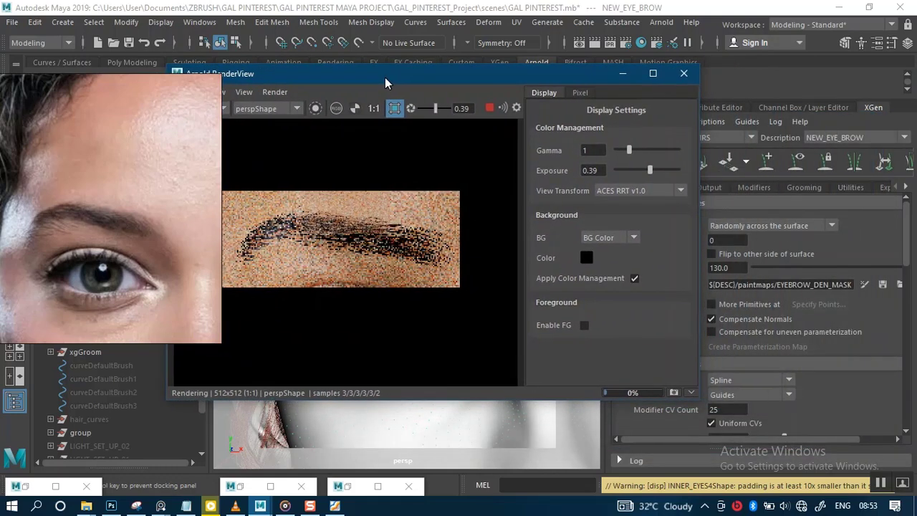
click(734, 266)
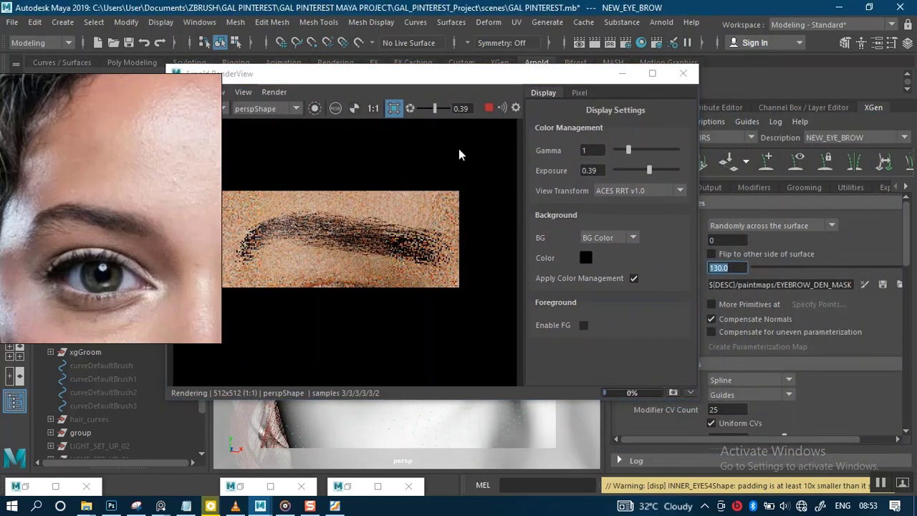
Step: Move the RenderView aside and set the NEW_EYE_BROW generator density to 150
drag(467, 77, 534, 264)
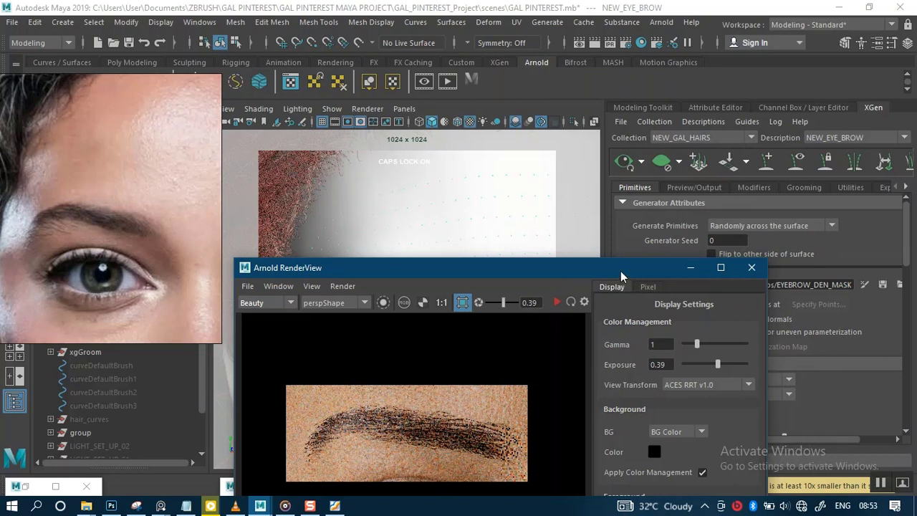
drag(620, 271, 514, 400)
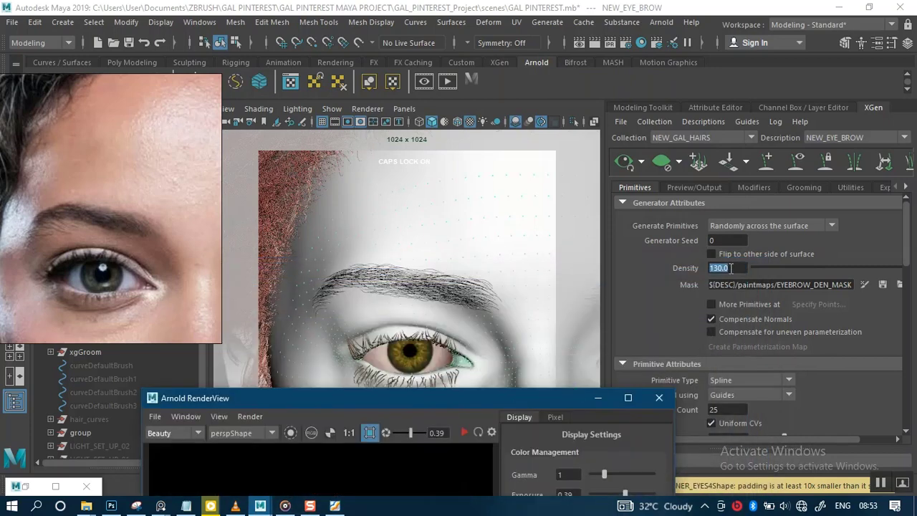
drag(731, 268, 700, 275)
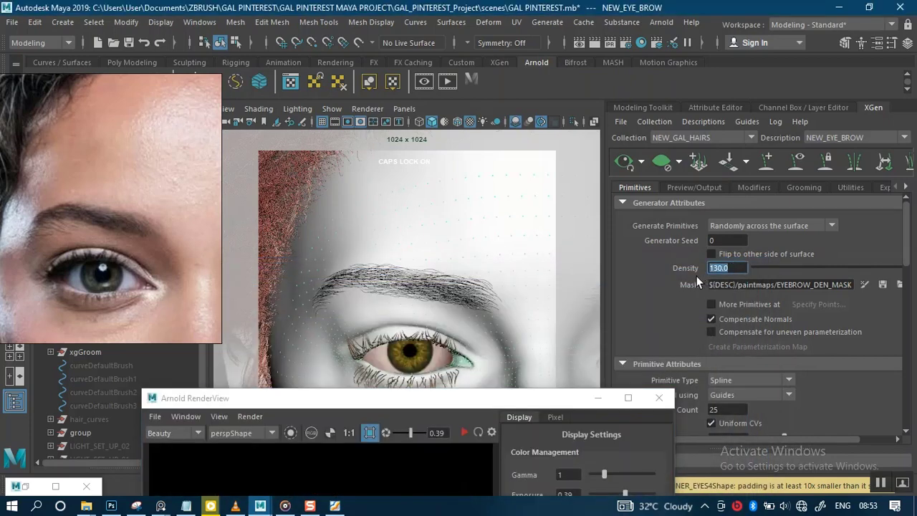
text(150)
key(Return)
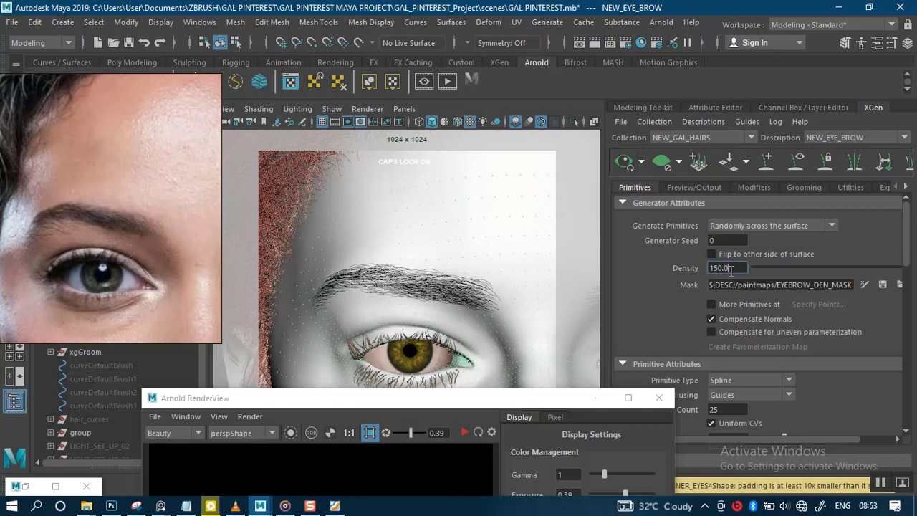
Step: Set the NEW_EYE_BROW density to 200 and re-render the eyebrow region in the RenderView
drag(728, 268, 696, 271)
text(200)
key(Return)
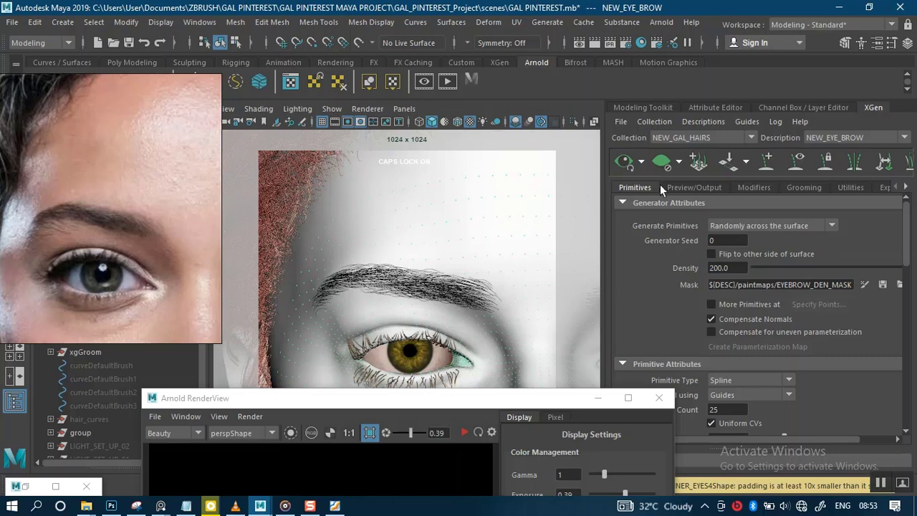
click(620, 162)
drag(434, 398, 485, 129)
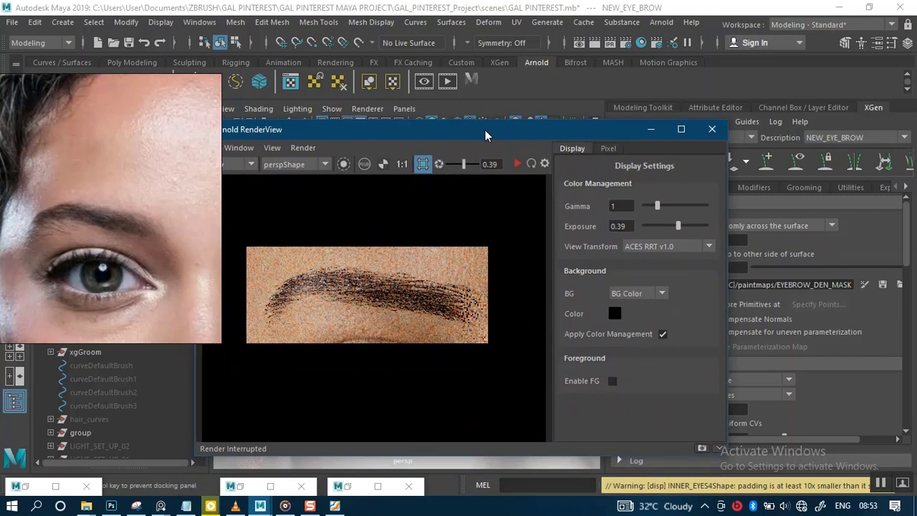
click(517, 164)
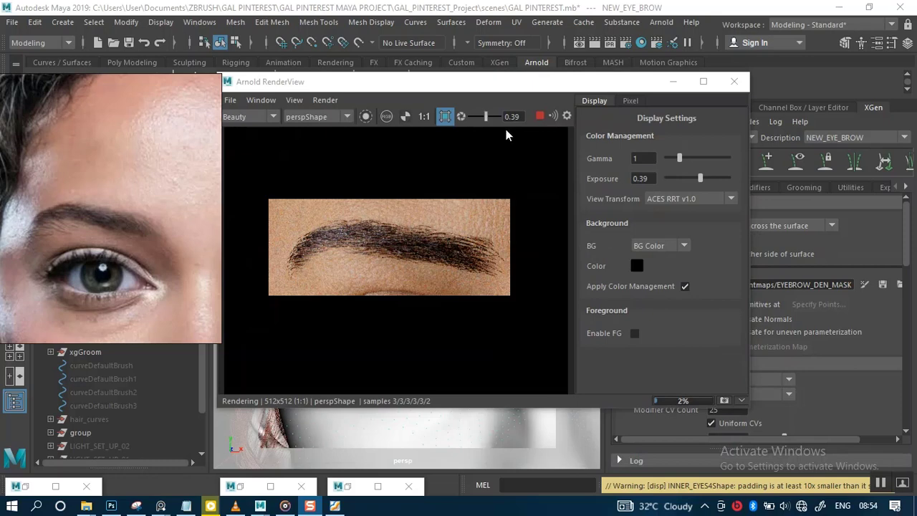
Step: Set the NEW_EYE_BROW generator density back to 150
drag(485, 90, 376, 189)
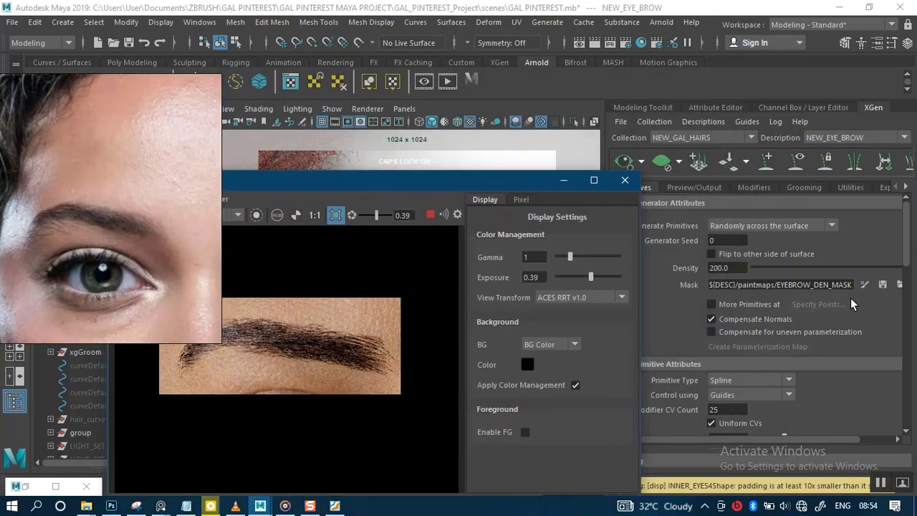
click(733, 267)
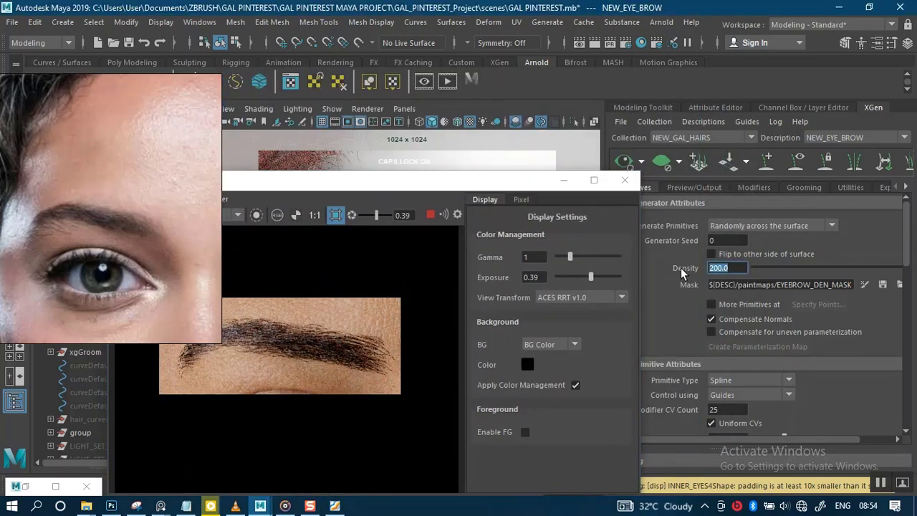
text(150)
click(680, 267)
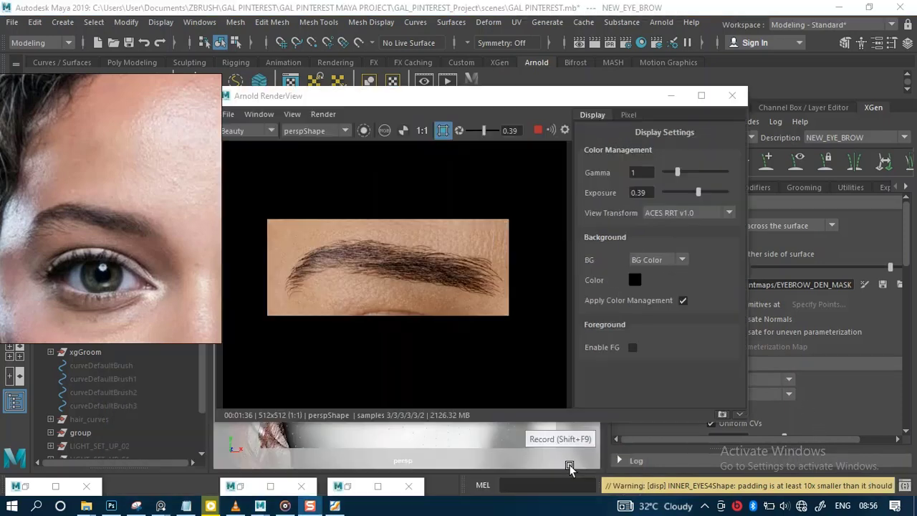
Step: Open the AI_EYE_BROW hair shader in the Attribute Editor and resize the RenderView beside the reference image
click(570, 466)
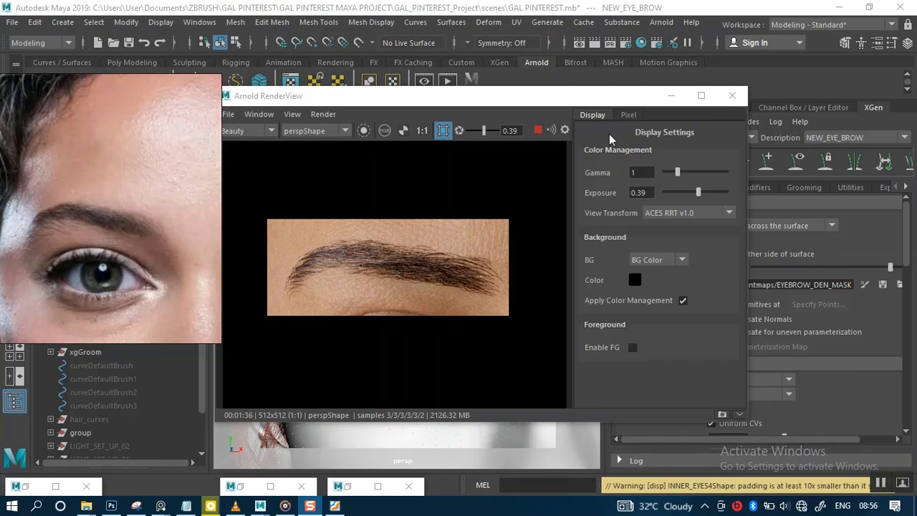
drag(535, 97, 495, 92)
click(726, 106)
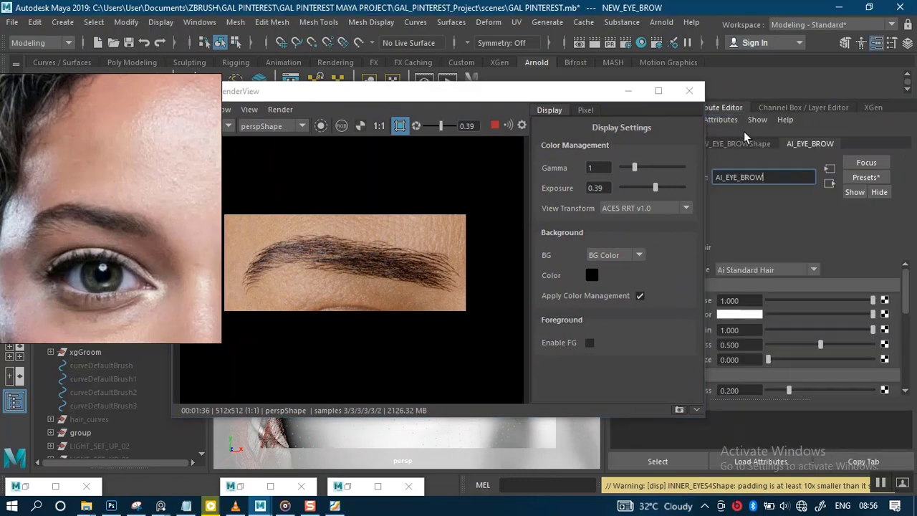
drag(500, 98, 444, 94)
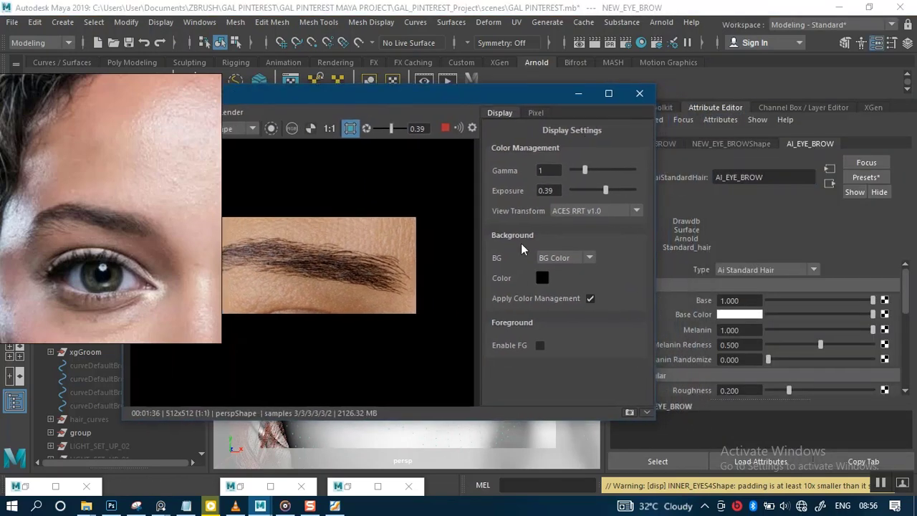
drag(140, 280, 65, 175)
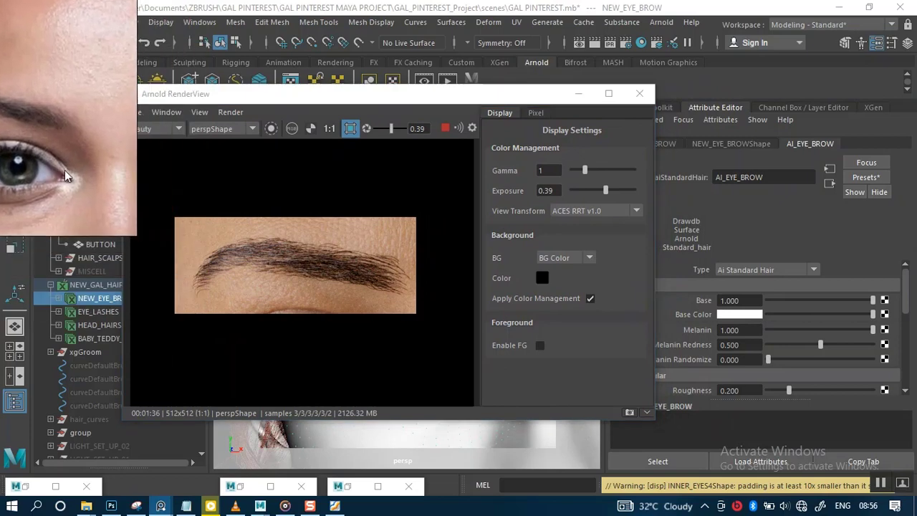
click(472, 127)
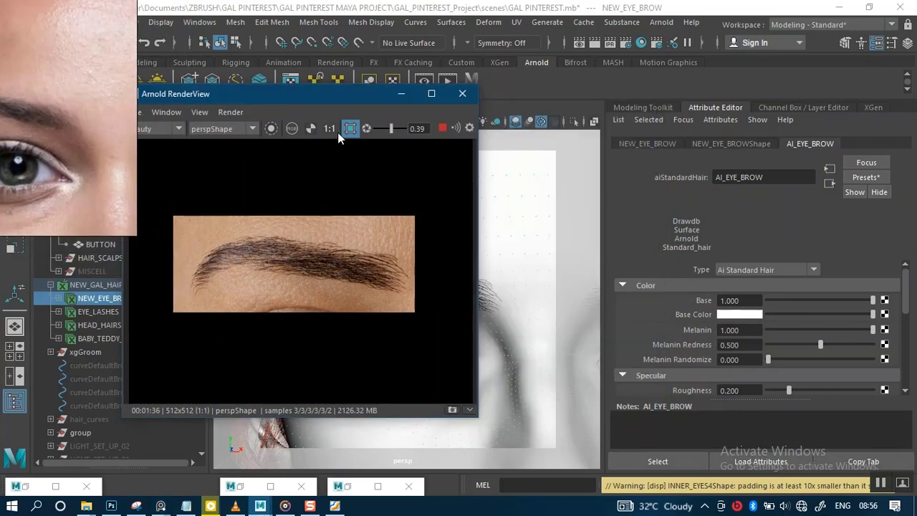
drag(290, 93, 351, 92)
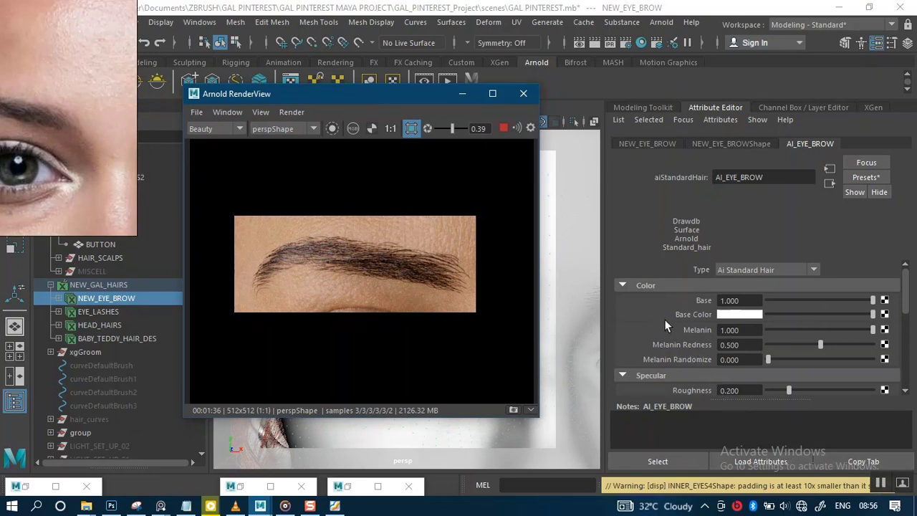
Step: Set the AI_EYE_BROW shader's Melanin to 0.3 in the Color section
click(661, 285)
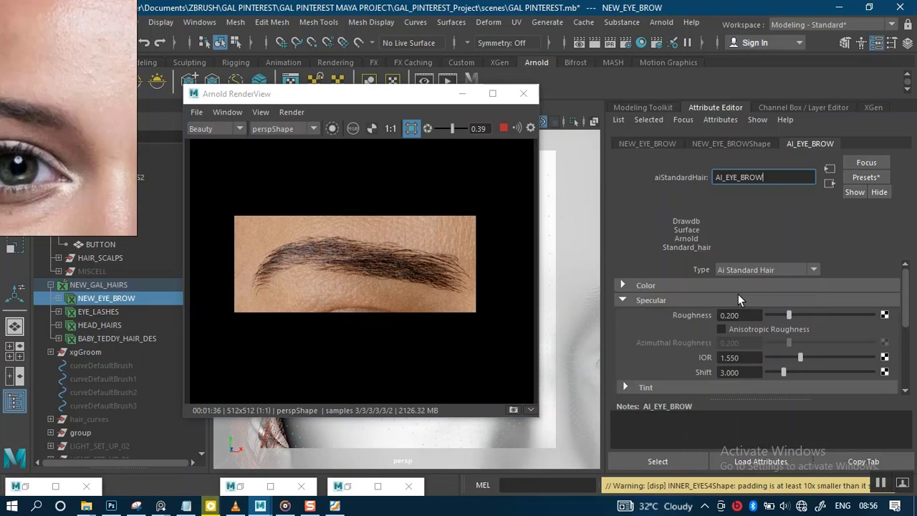
click(643, 286)
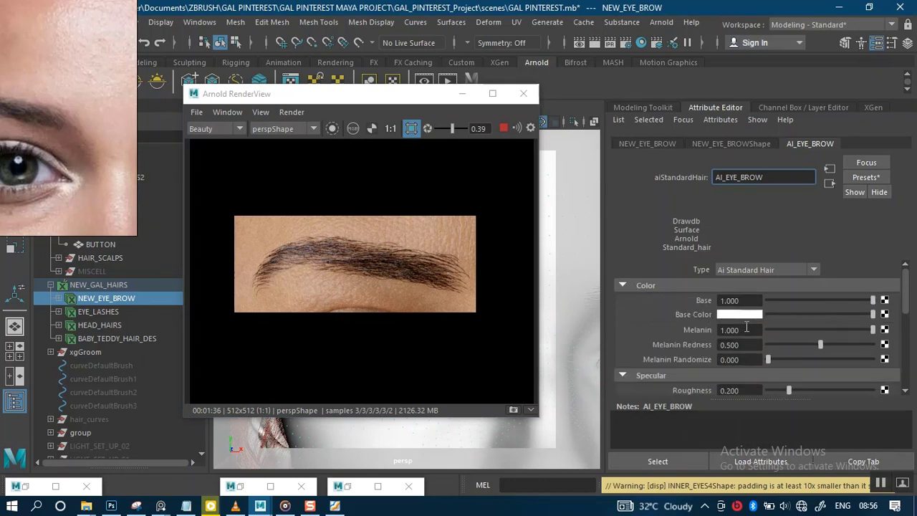
click(880, 484)
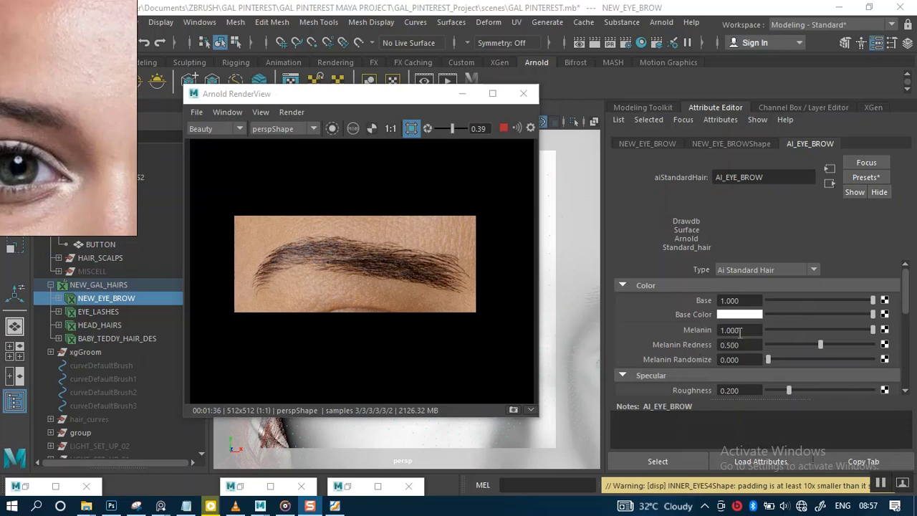
click(740, 330)
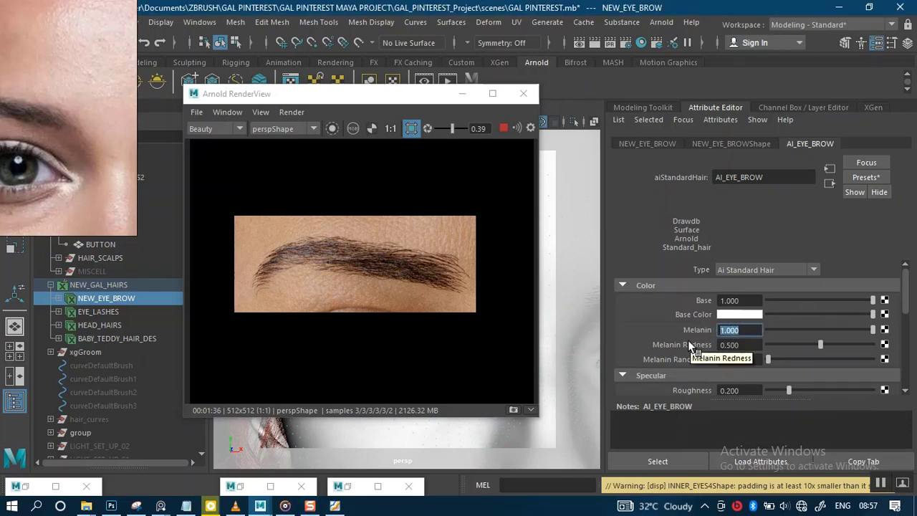
text(0.3)
key(Return)
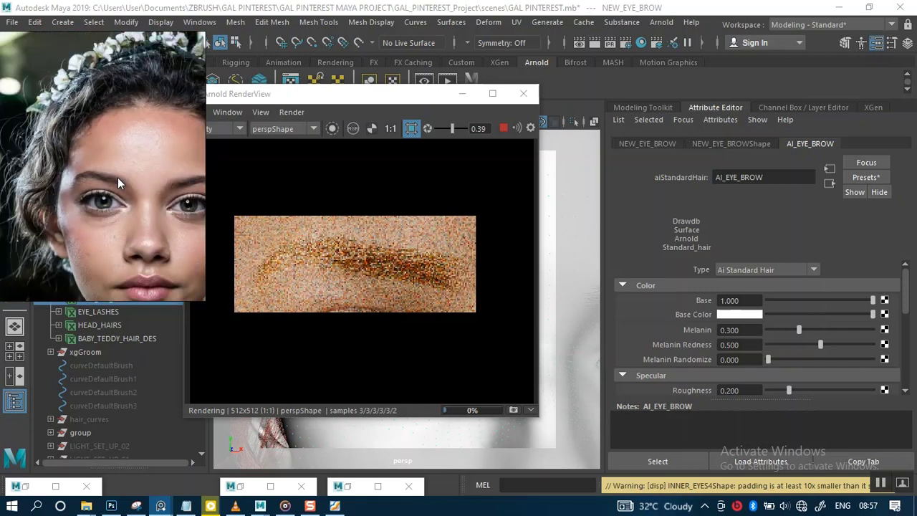
Step: Browse the reference board for a red-haired reference and enlarge that image
scroll(117, 178, down, 9)
scroll(121, 185, down, 1)
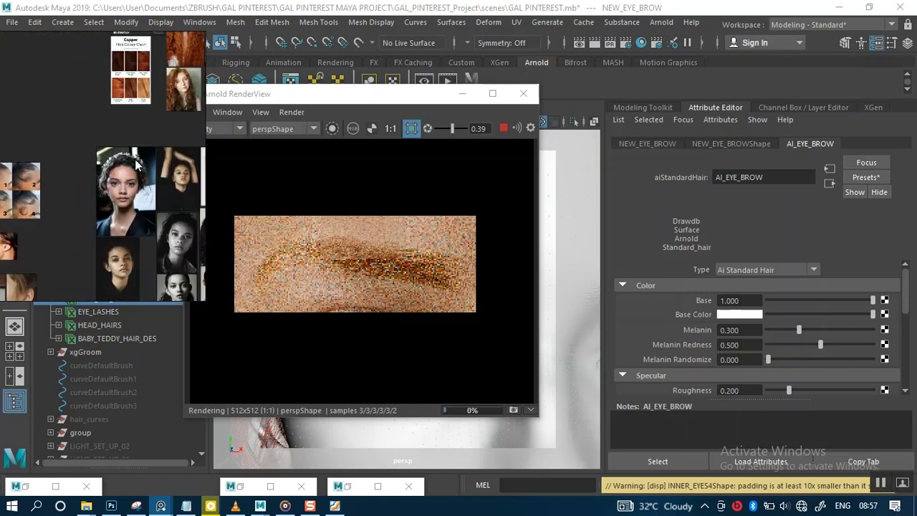
middle_drag(136, 160, 80, 210)
middle_drag(204, 84, 136, 239)
scroll(87, 169, up, 4)
scroll(88, 167, up, 3)
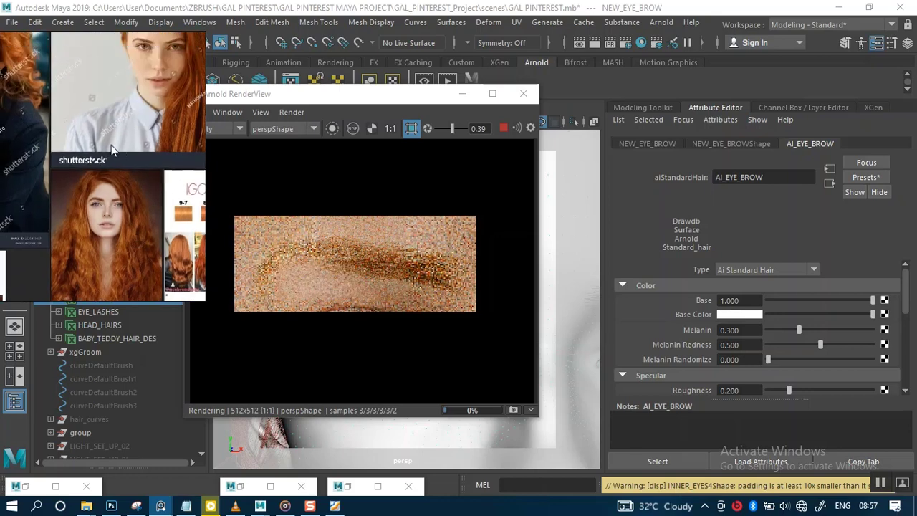
middle_drag(107, 124, 112, 146)
middle_drag(89, 245, 110, 200)
scroll(109, 199, up, 1)
double_click(109, 200)
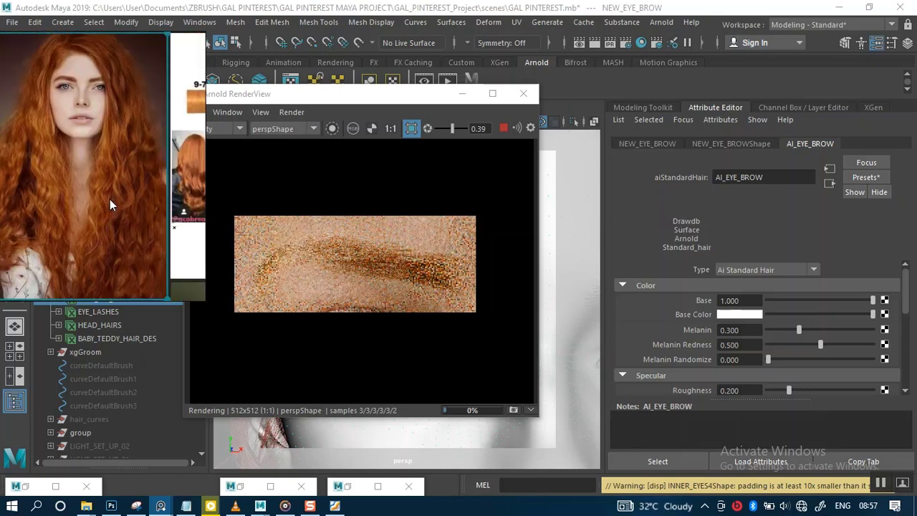
right_drag(109, 199, 234, 149)
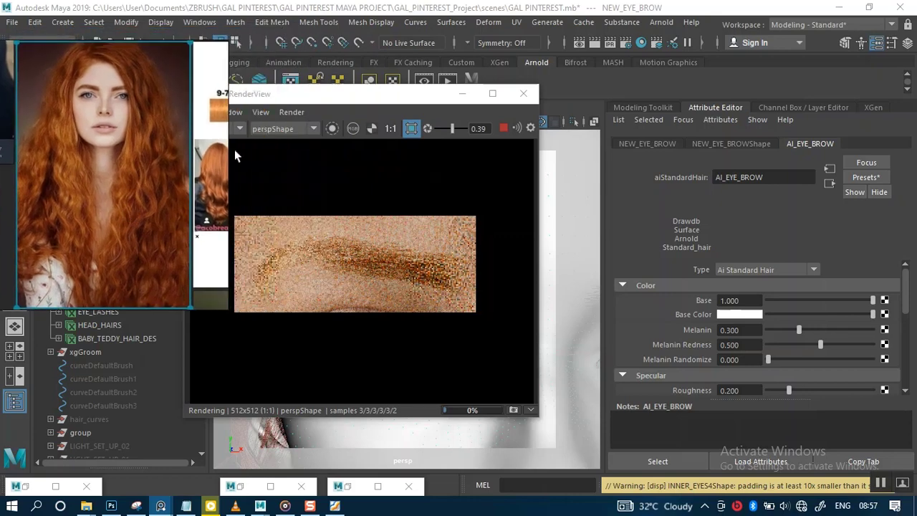
Step: Place the RenderView beside the red-haired reference and zoom into the reference's eyebrow
drag(322, 96, 424, 97)
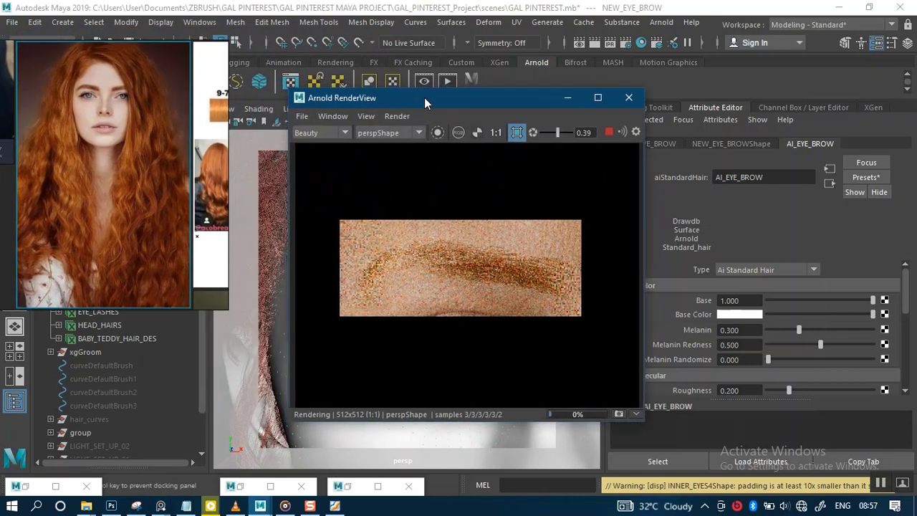
right_drag(134, 150, 193, 204)
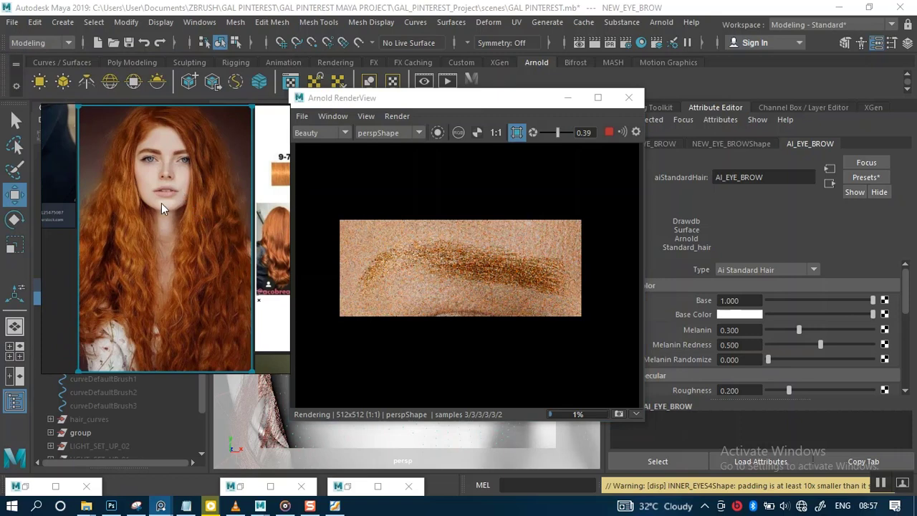
scroll(167, 195, up, 3)
middle_drag(183, 178, 207, 253)
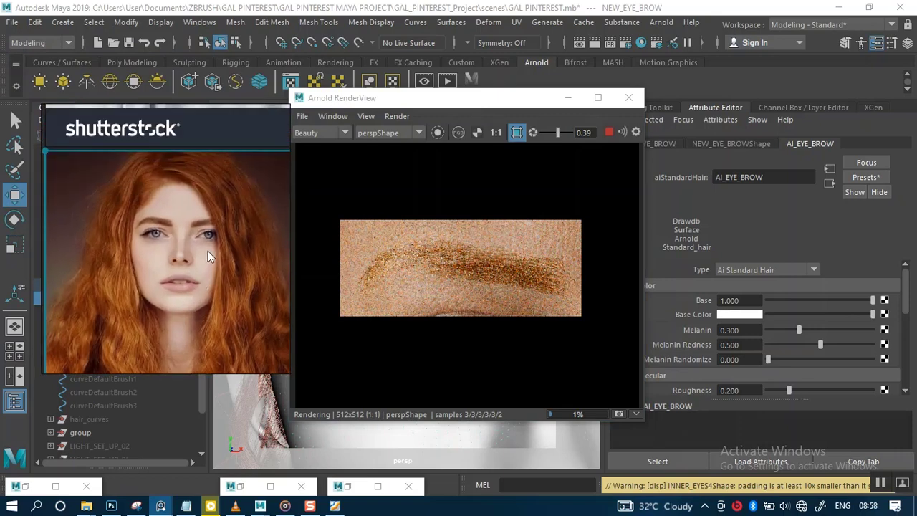
scroll(207, 254, up, 5)
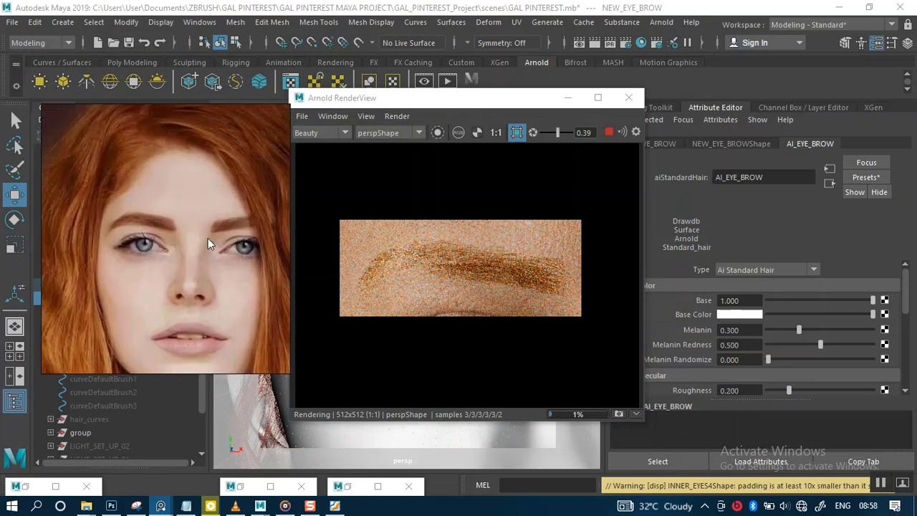
scroll(202, 227, up, 6)
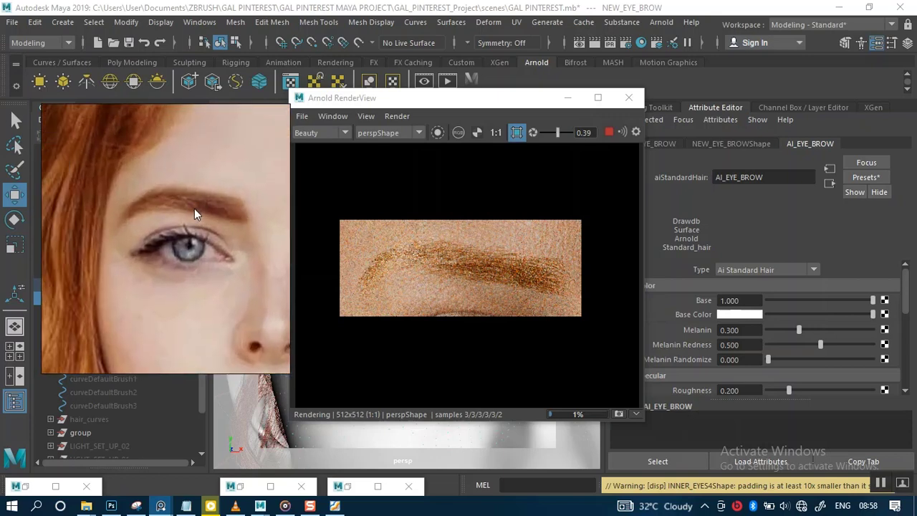
middle_drag(194, 208, 178, 207)
scroll(181, 204, down, 3)
scroll(179, 201, up, 3)
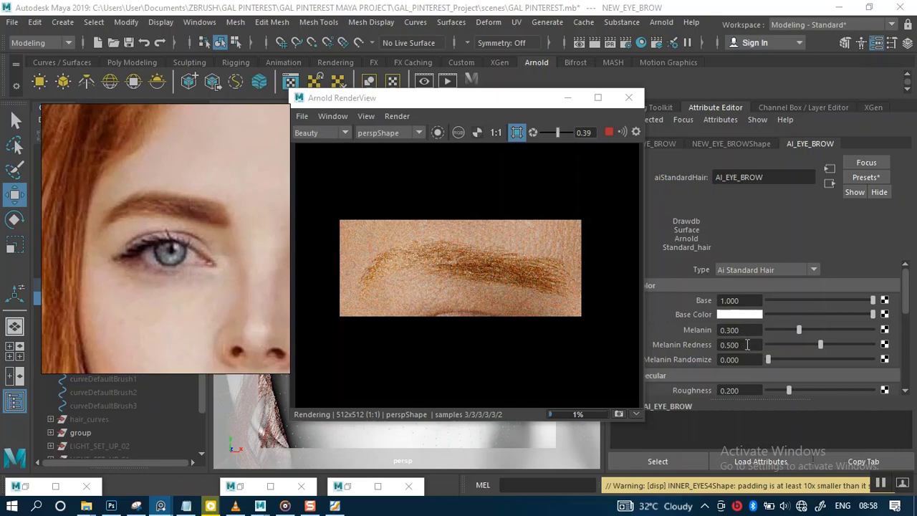
Step: Set the AI_EYE_BROW shader's Melanin Redness to 1 and zoom the RenderView to inspect the eyebrow
drag(759, 341, 676, 349)
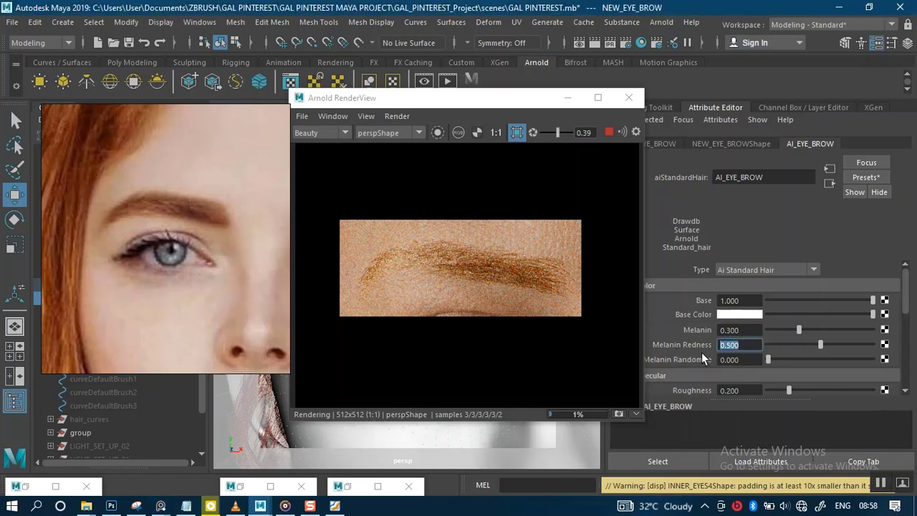
text(1)
key(Return)
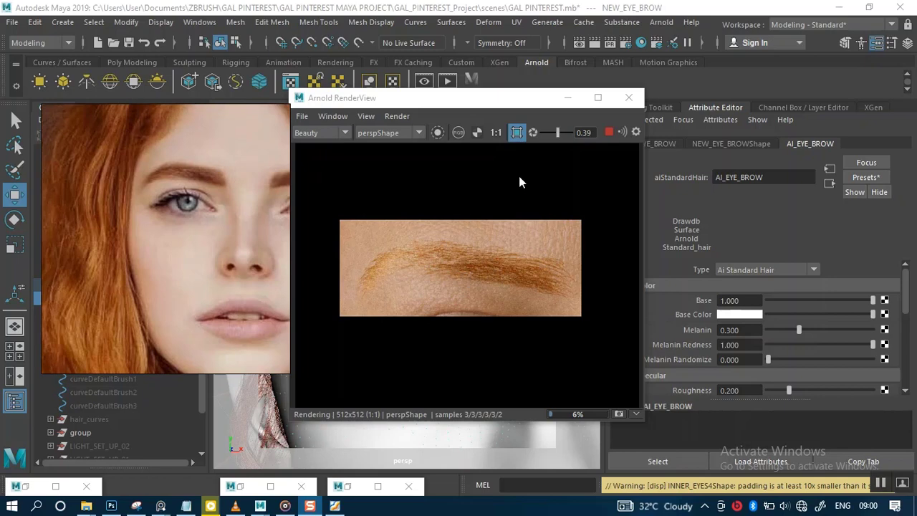
scroll(520, 264, up, 3)
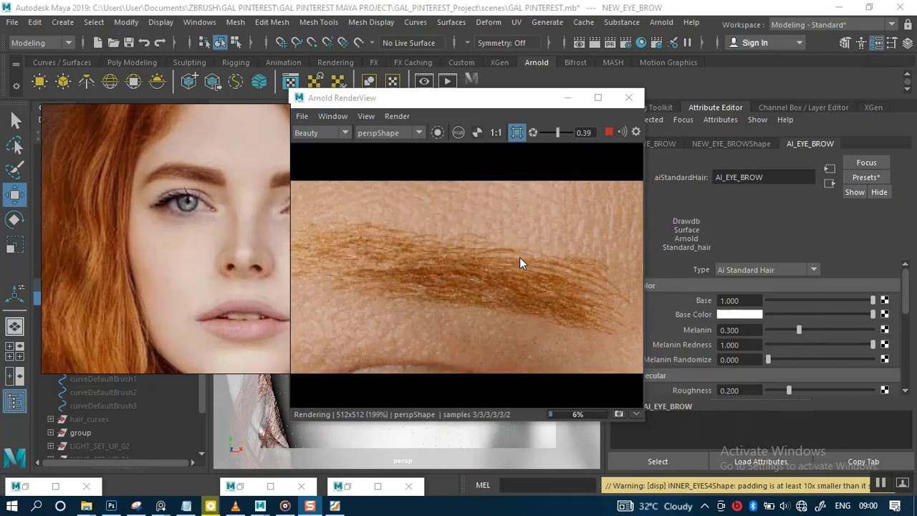
scroll(479, 270, down, 4)
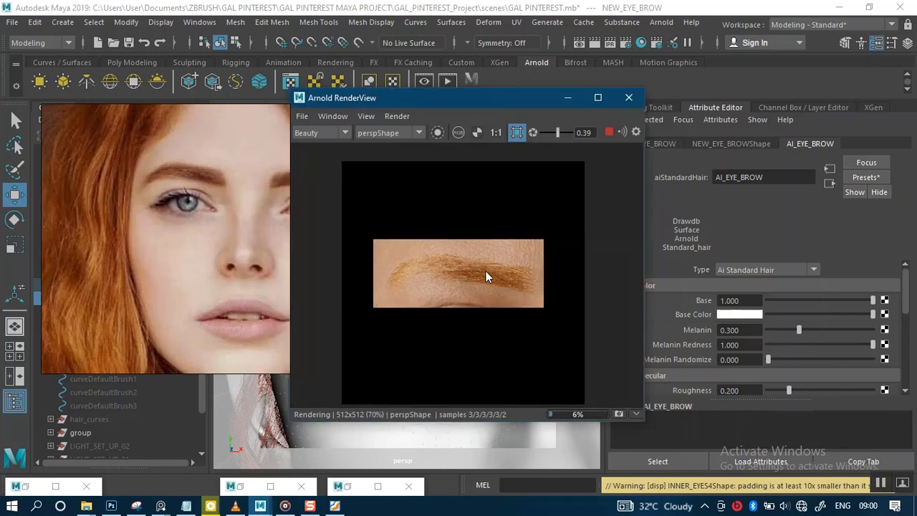
scroll(485, 271, up, 3)
drag(481, 275, 516, 267)
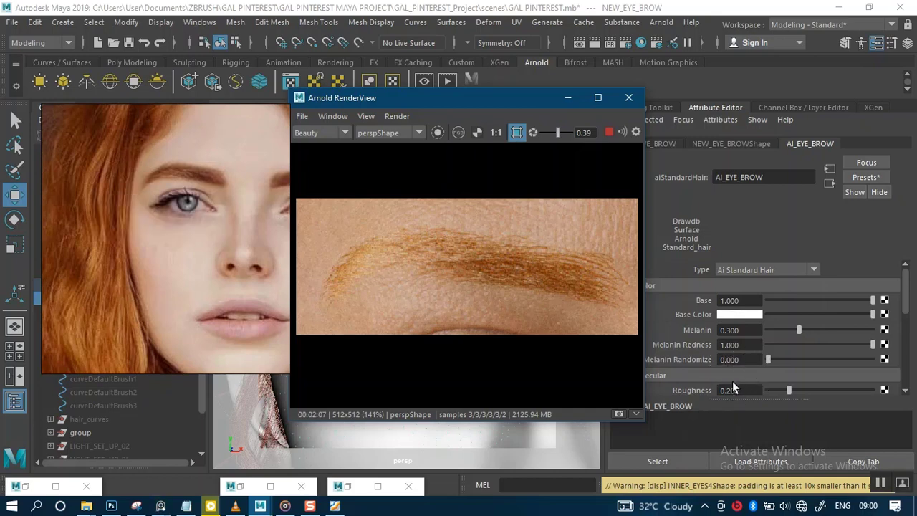
Step: Set the AI_EYE_BROW shader's Melanin Randomize to 0.35
click(881, 483)
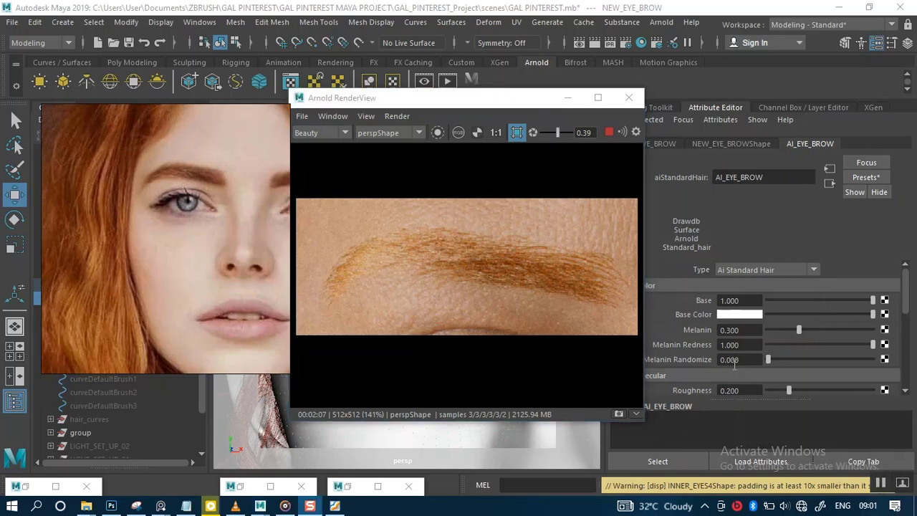
click(743, 360)
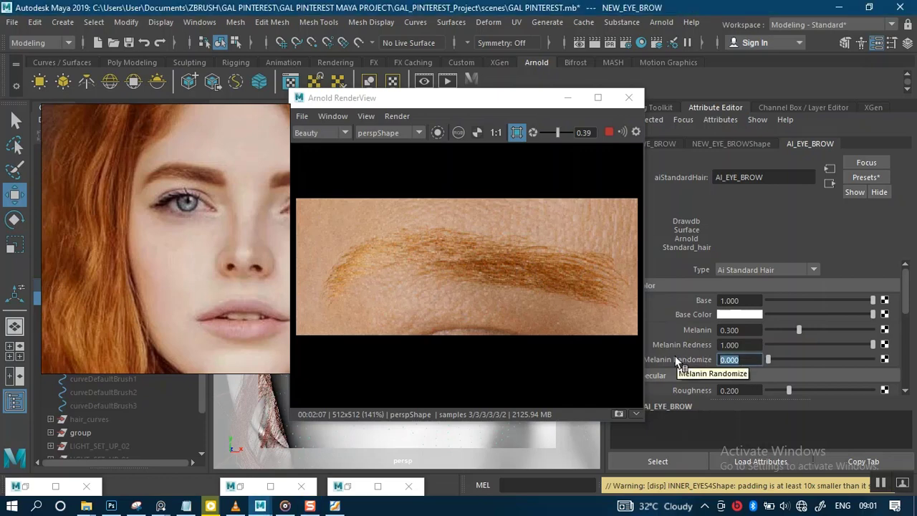
text(0.)
text(35)
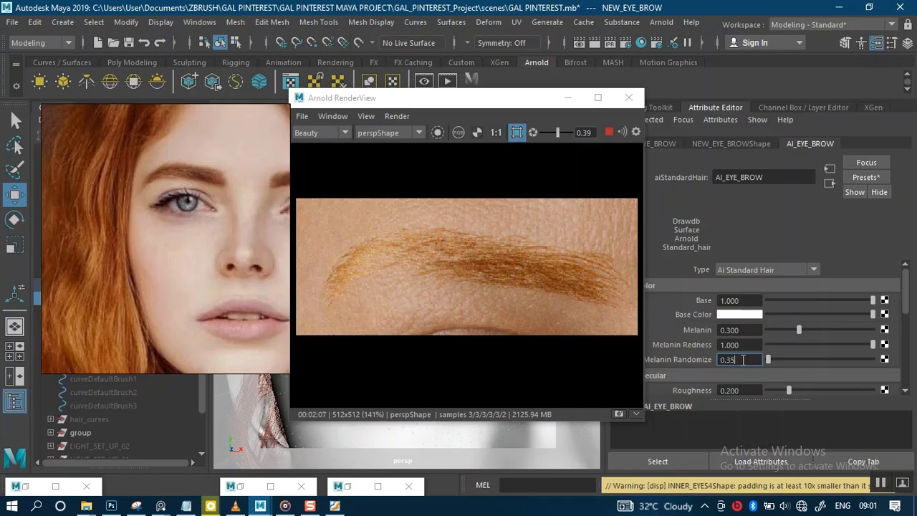
key(Return)
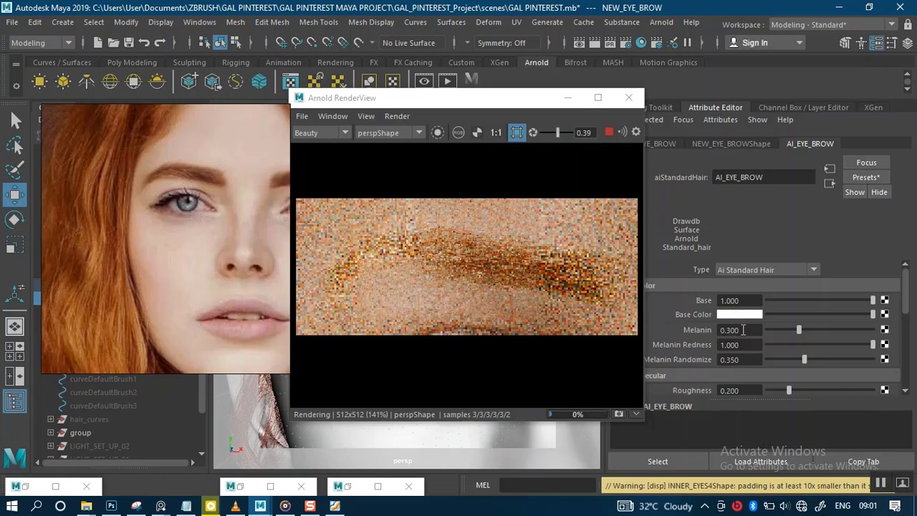
Step: Set the AI_EYE_BROW shader's Melanin to 0.35
click(739, 330)
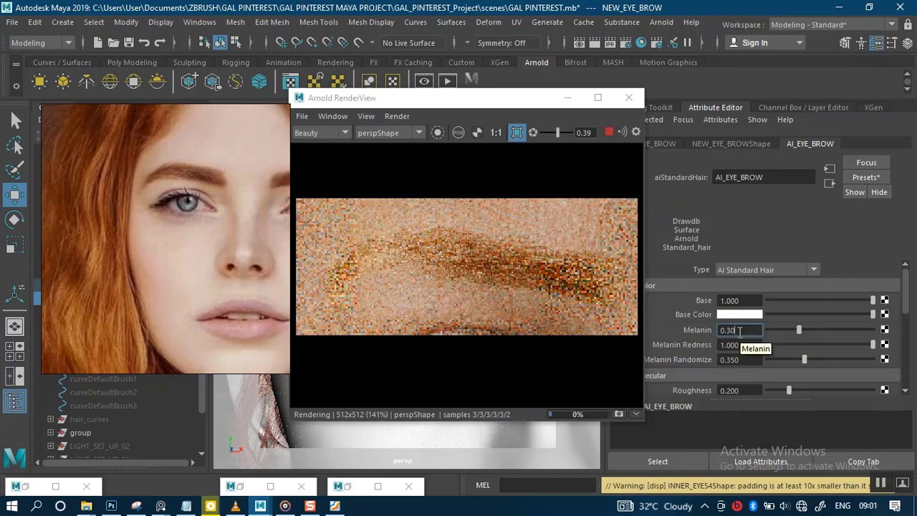
key(BackSpace)
key(BackSpace)
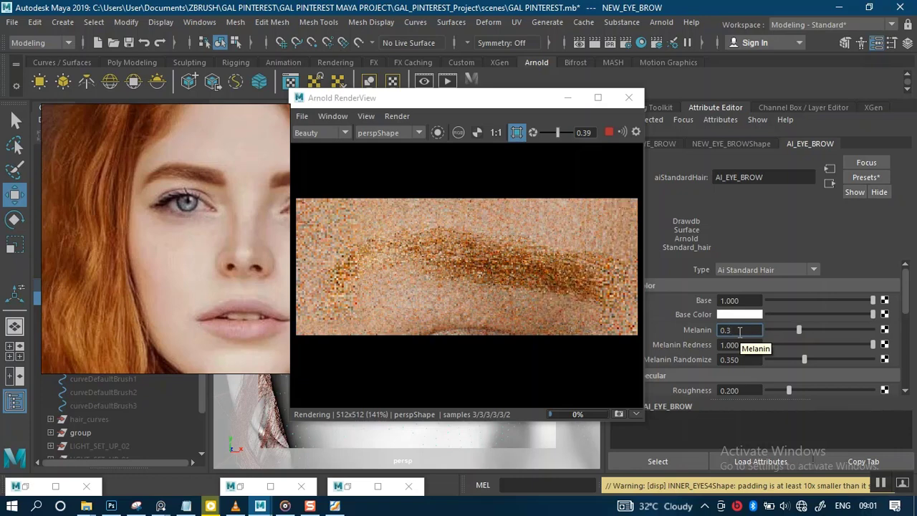
text(50)
key(Return)
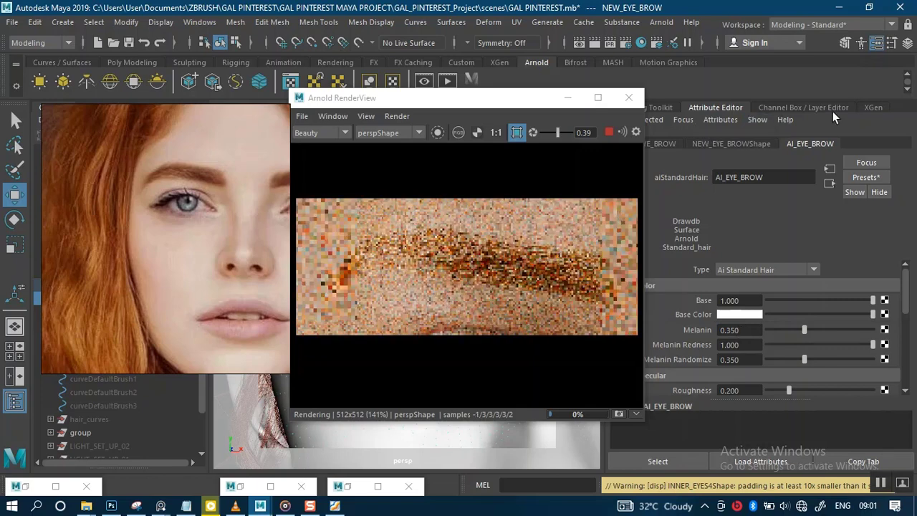
Step: Set the NEW_EYE_BROW XGen description's Density to 210
click(872, 106)
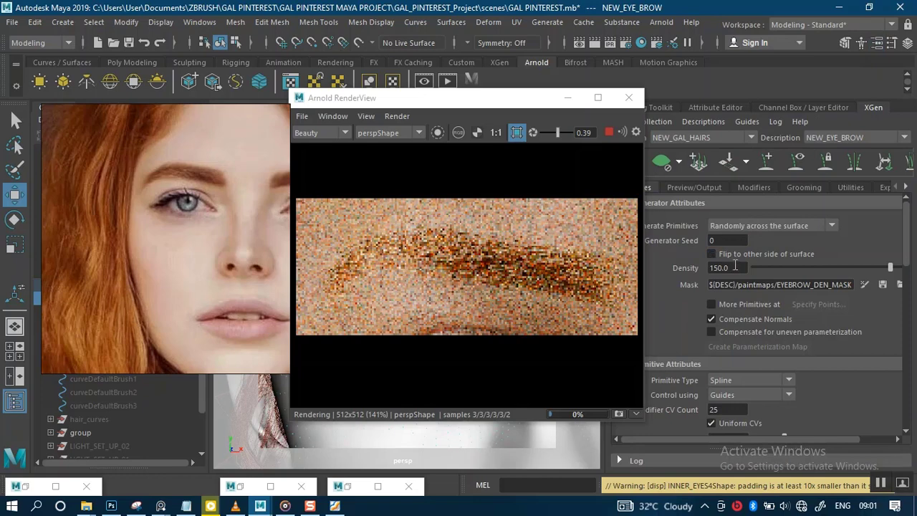
drag(734, 265, 688, 267)
text(2)
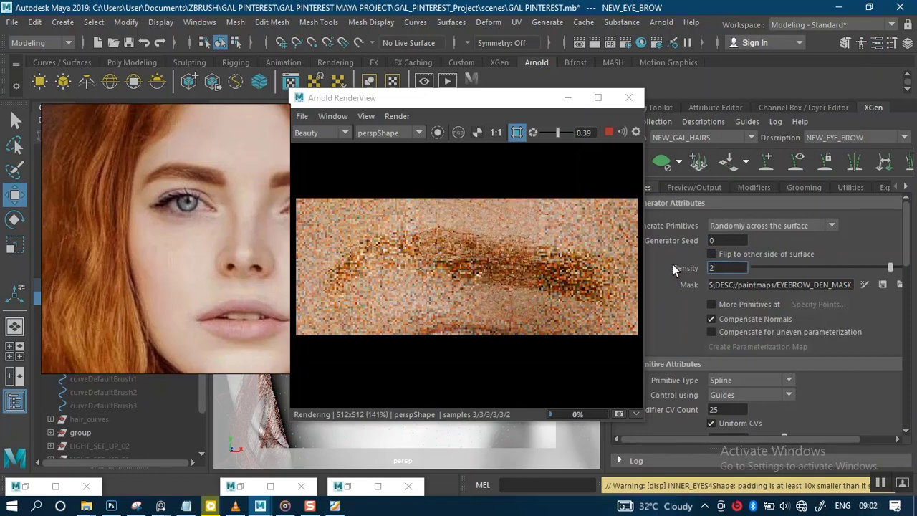
text(10)
key(Return)
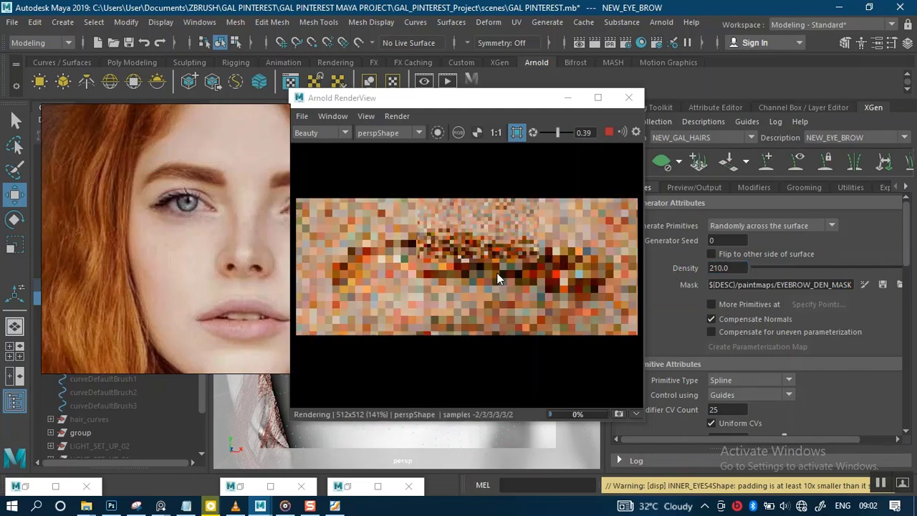
Step: Show the RenderView's snapshot strip and set the AI_EYE_BROW shader's Melanin to 0.4
click(881, 484)
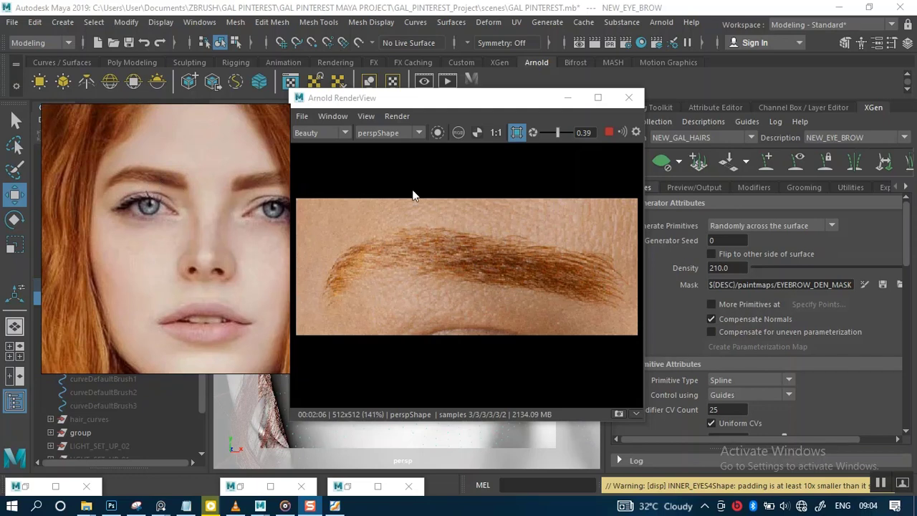
click(724, 107)
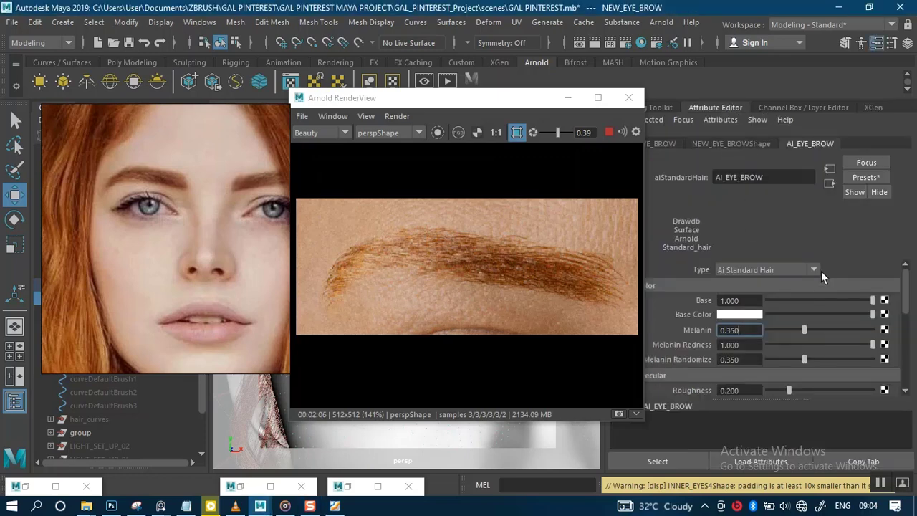
scroll(856, 308, down, 1)
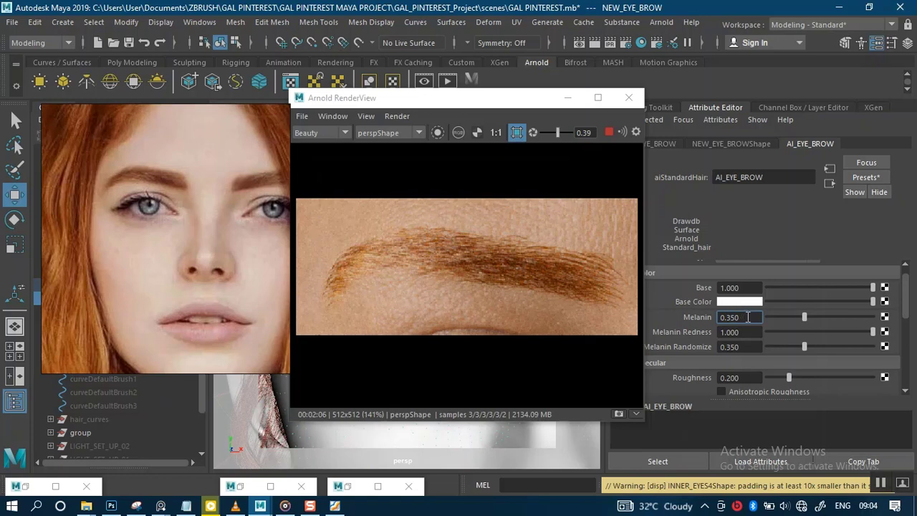
click(619, 413)
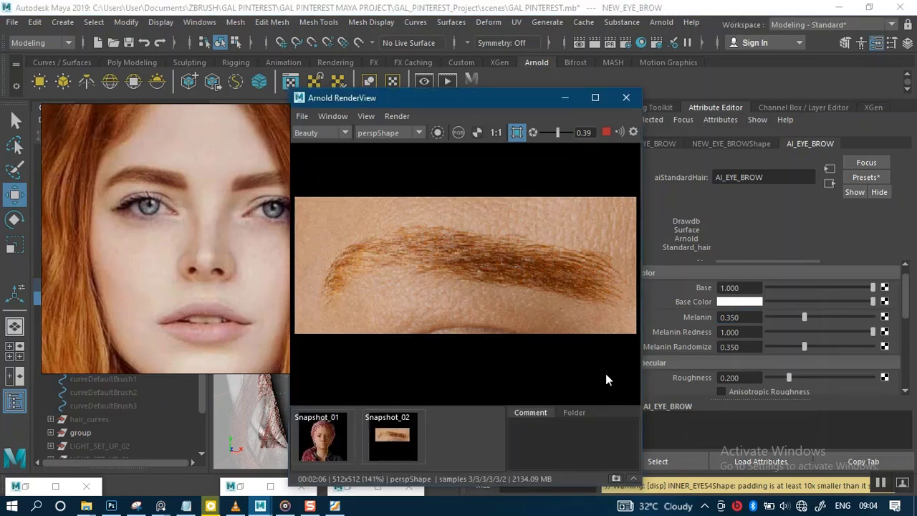
drag(745, 317, 726, 317)
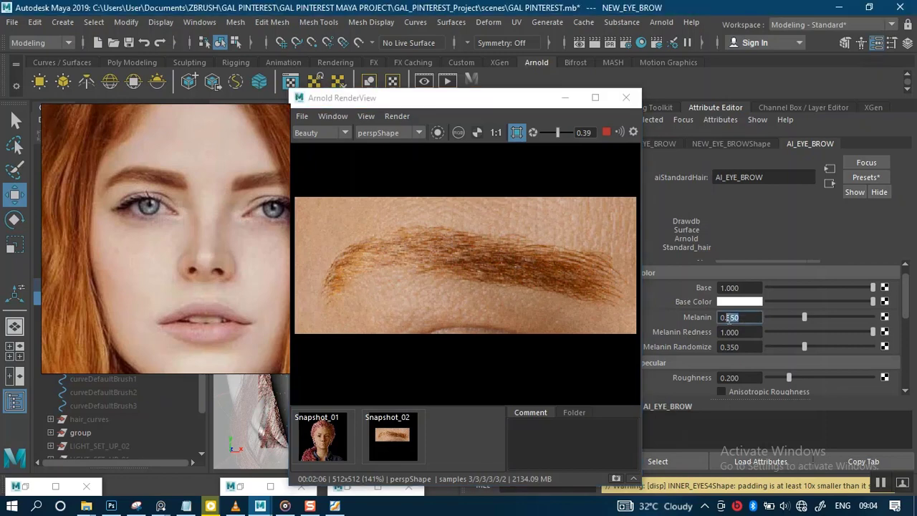
text(4)
key(Return)
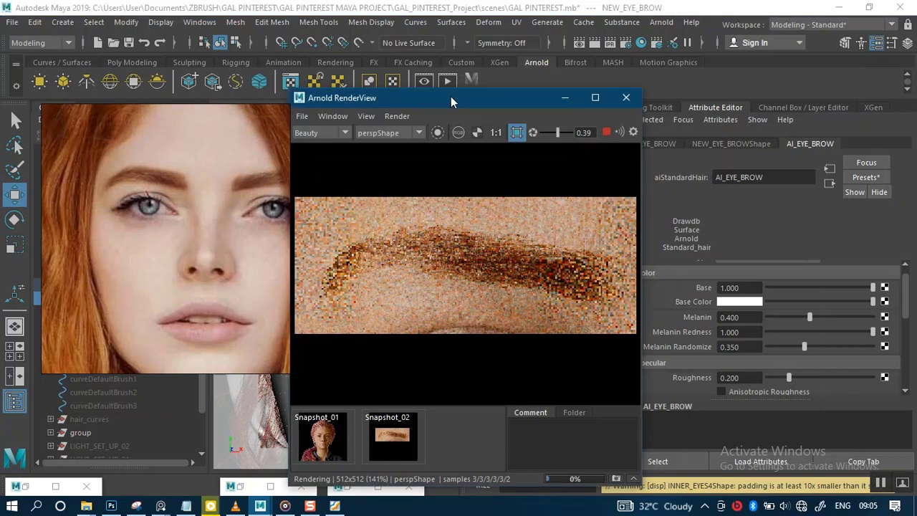
Step: Frame the face frontally in the perspective view and render a region spanning both eyebrows in the RenderView
drag(450, 101, 713, 82)
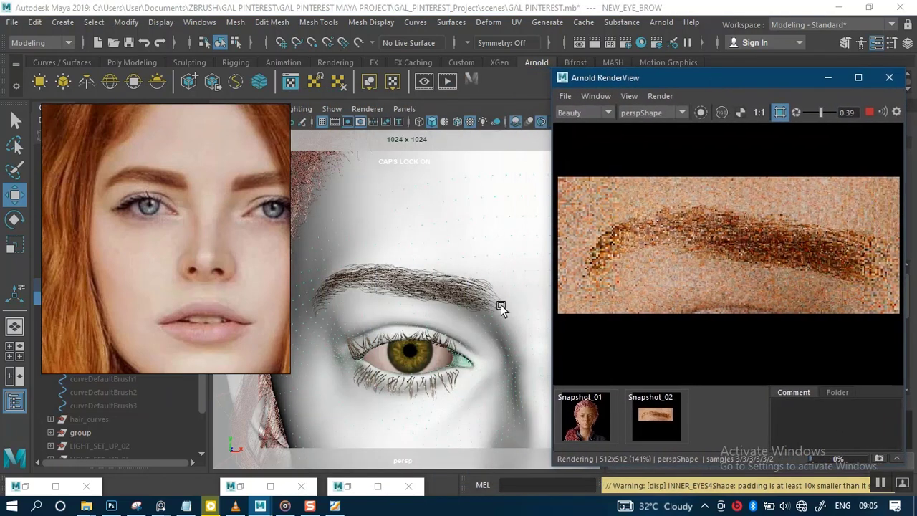
click(455, 330)
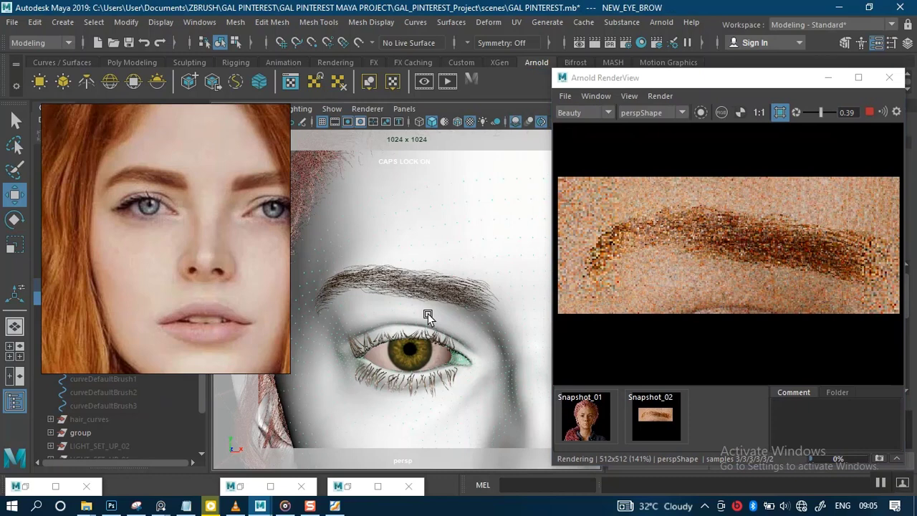
mouse_move(423, 307)
alt+mouse_down()
mouse_move(440, 303)
mouse_move(368, 302)
mouse_move(407, 305)
mouse_move(396, 296)
mouse_move(429, 313)
mouse_move(416, 311)
alt+mouse_up()
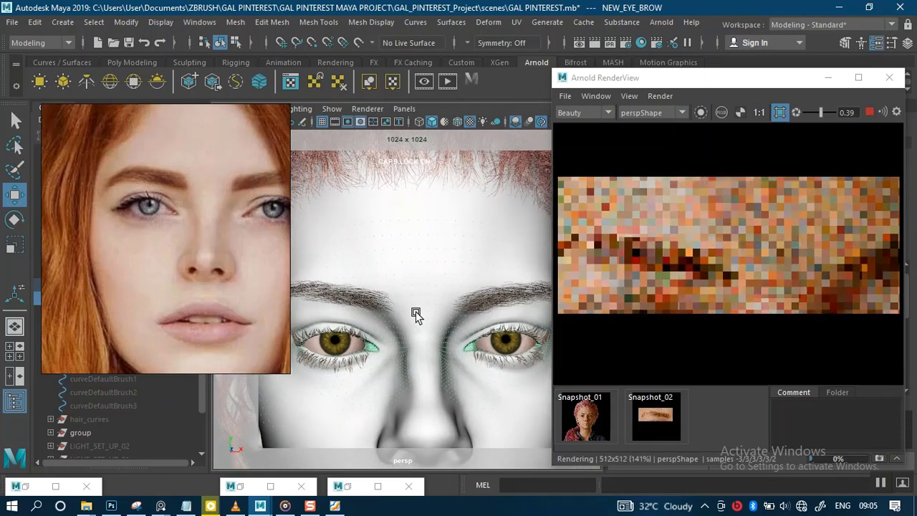
scroll(685, 263, down, 1)
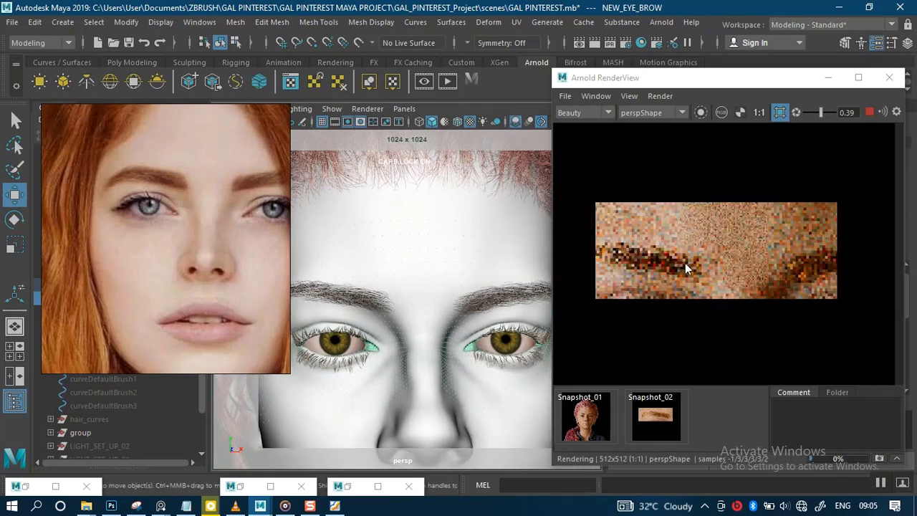
alt+right_drag(395, 326, 388, 320)
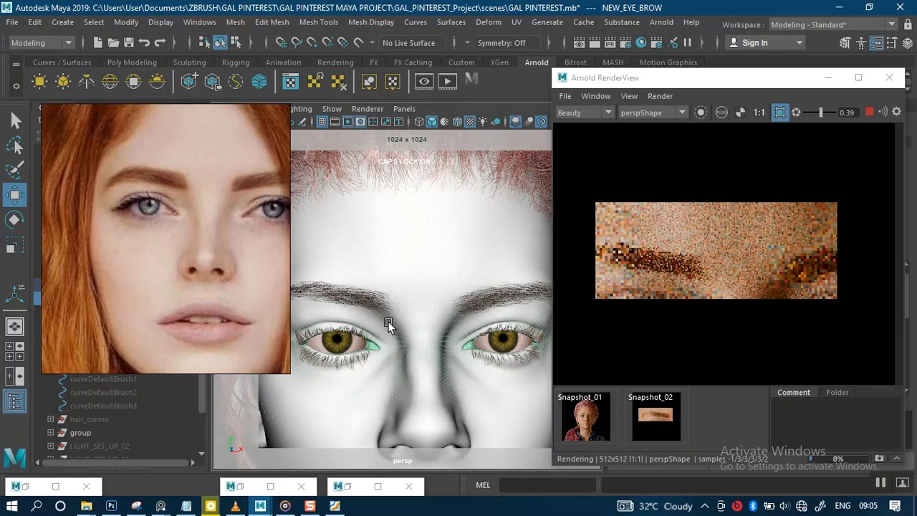
scroll(382, 319, down, 2)
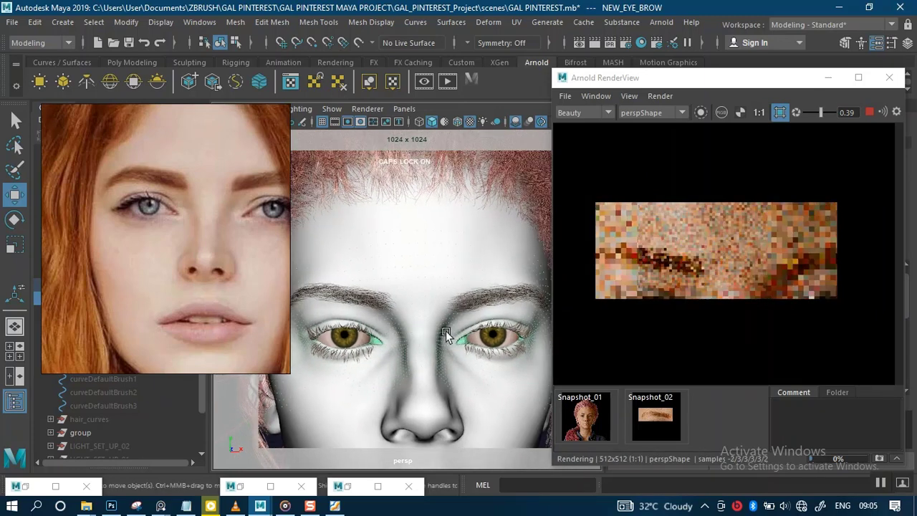
right_drag(251, 279, 195, 263)
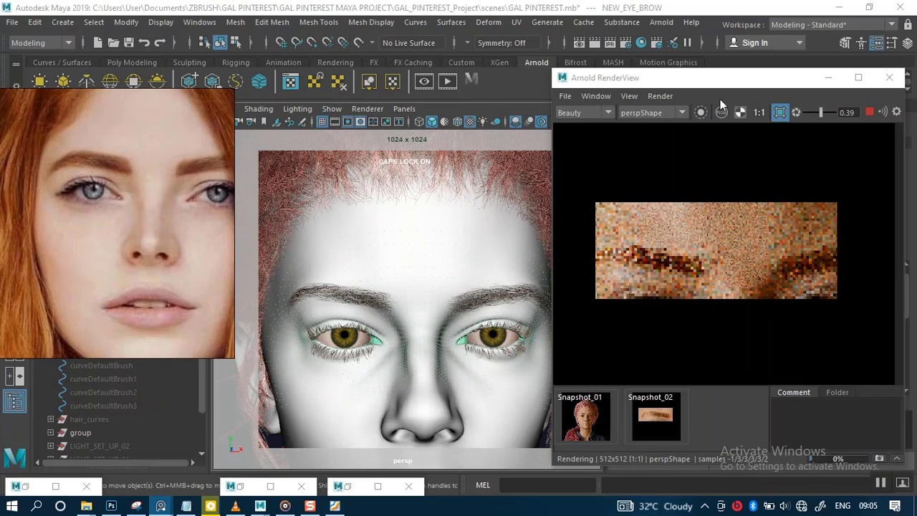
drag(691, 86, 740, 89)
alt+drag(426, 300, 434, 299)
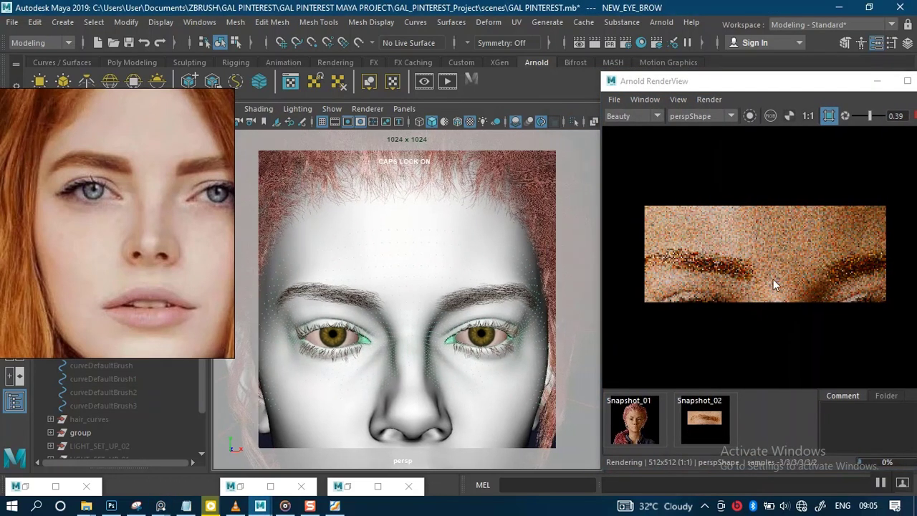
click(827, 114)
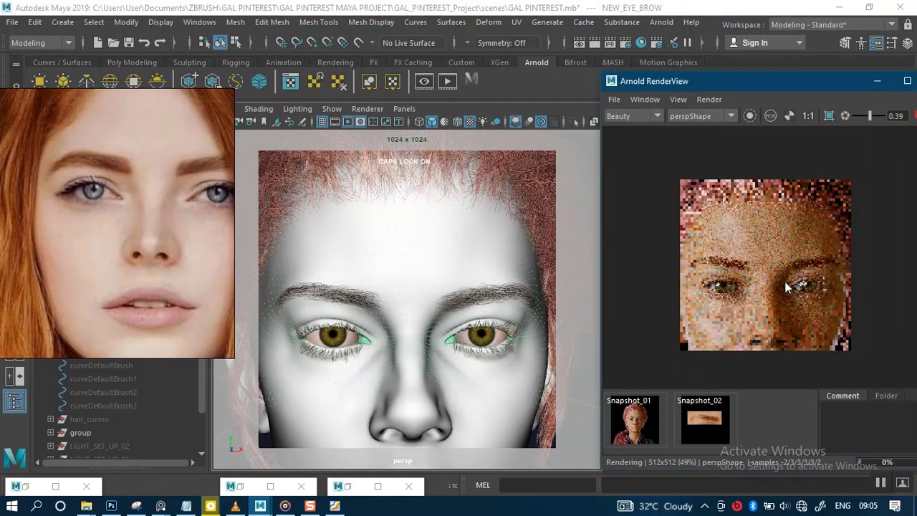
scroll(755, 265, up, 2)
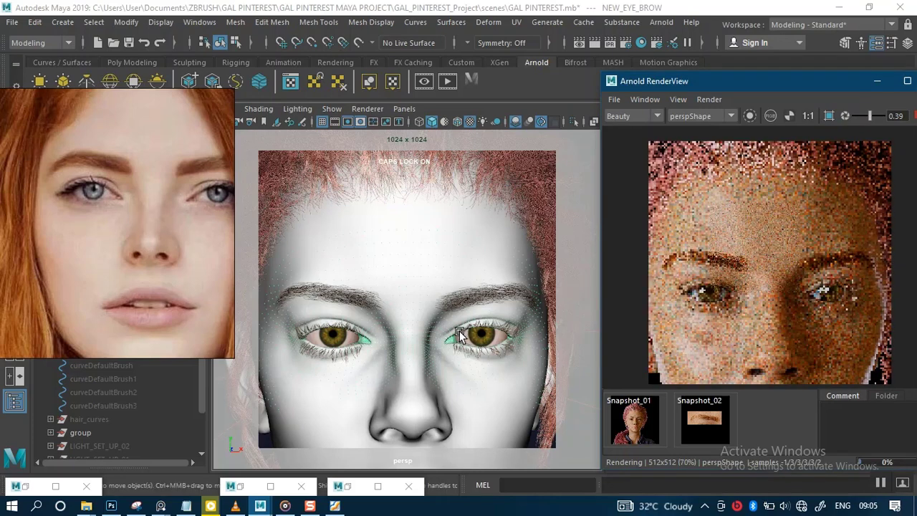
alt+right_drag(460, 333, 464, 336)
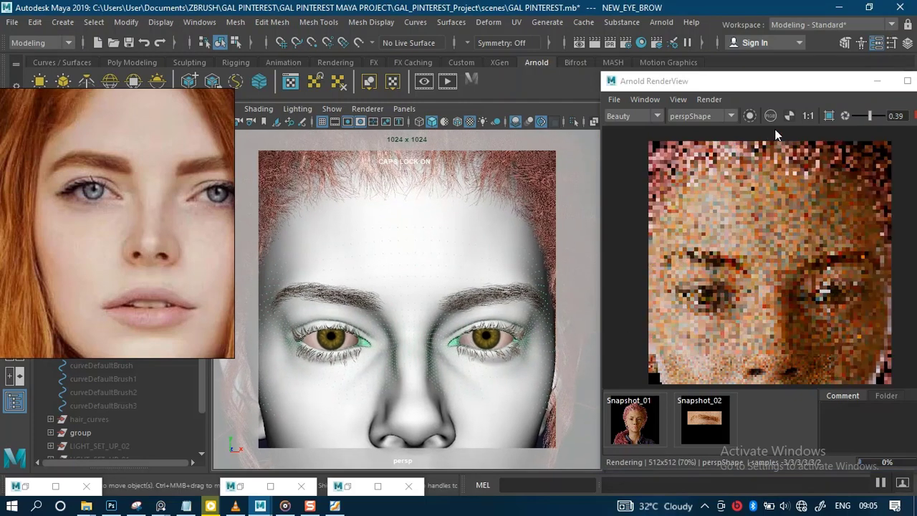
click(829, 116)
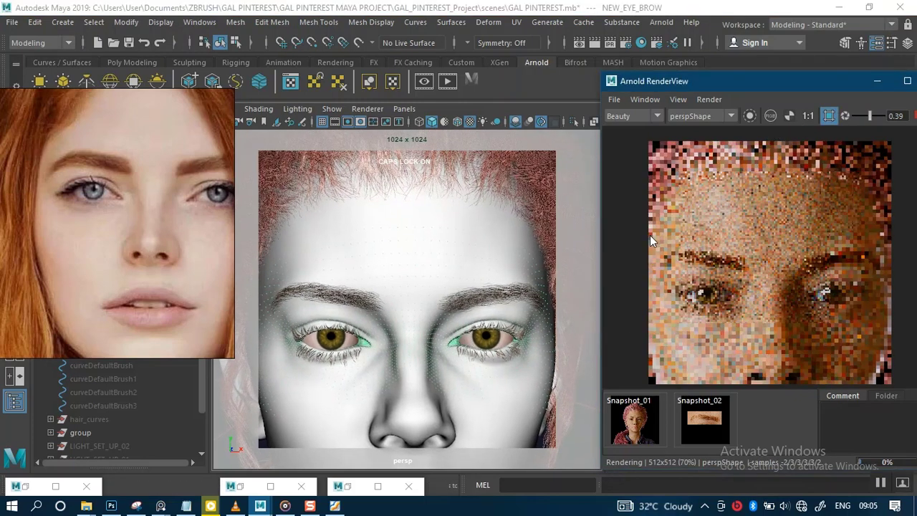
drag(648, 233, 892, 286)
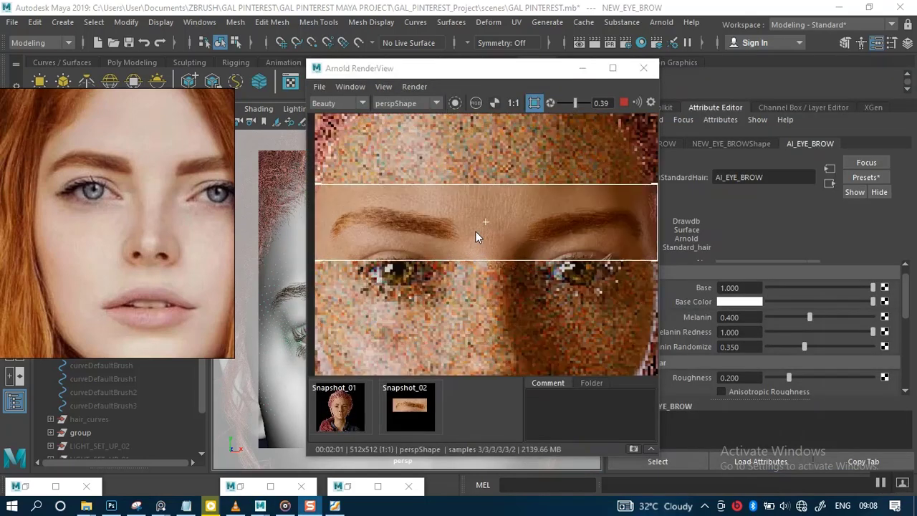
Step: Set the AI_EYE_BROW shader's Melanin to 0.42
scroll(476, 232, up, 2)
middle_drag(462, 239, 485, 234)
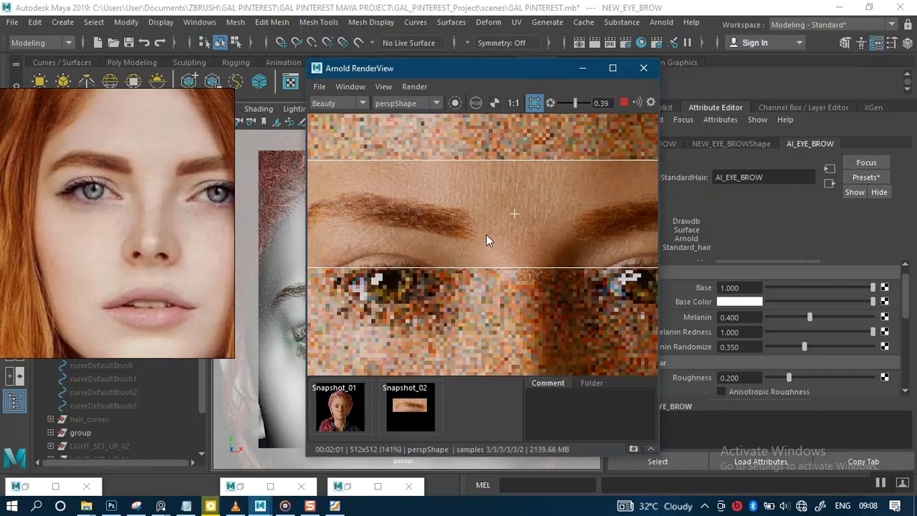
scroll(486, 234, down, 6)
scroll(486, 236, up, 2)
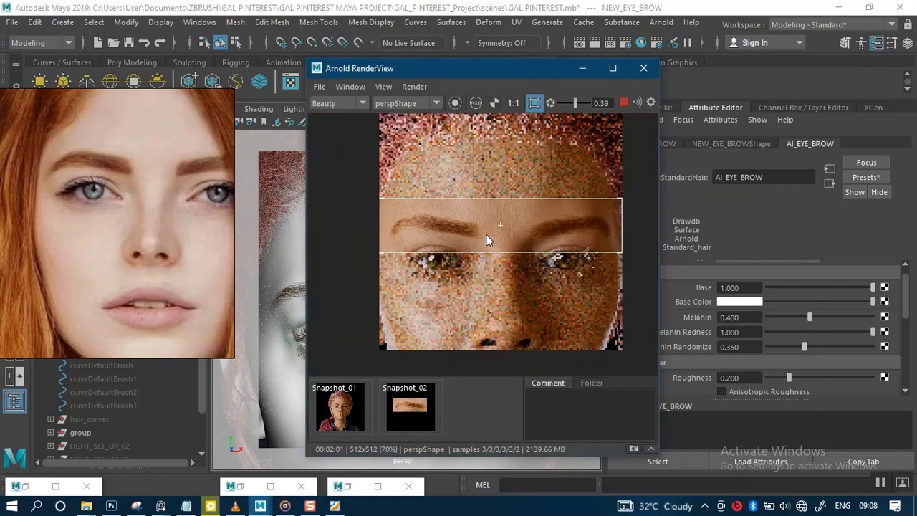
scroll(485, 234, up, 2)
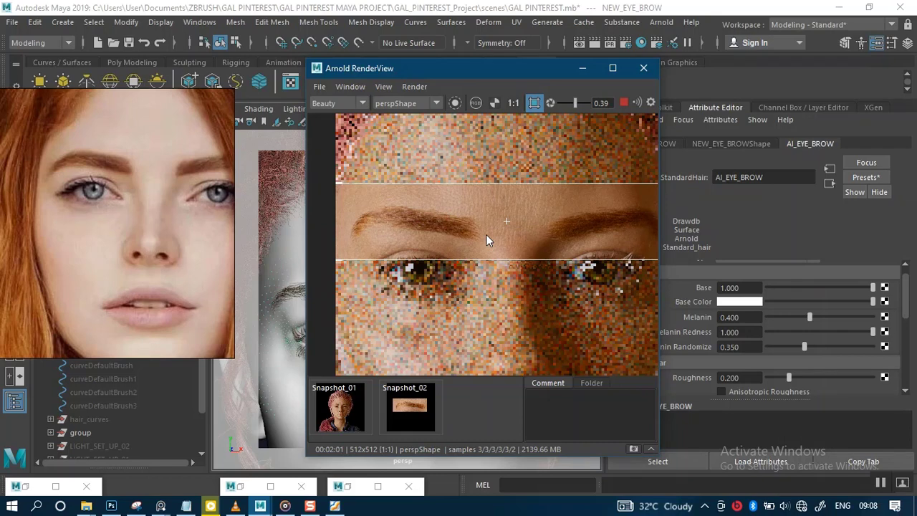
scroll(485, 241, down, 3)
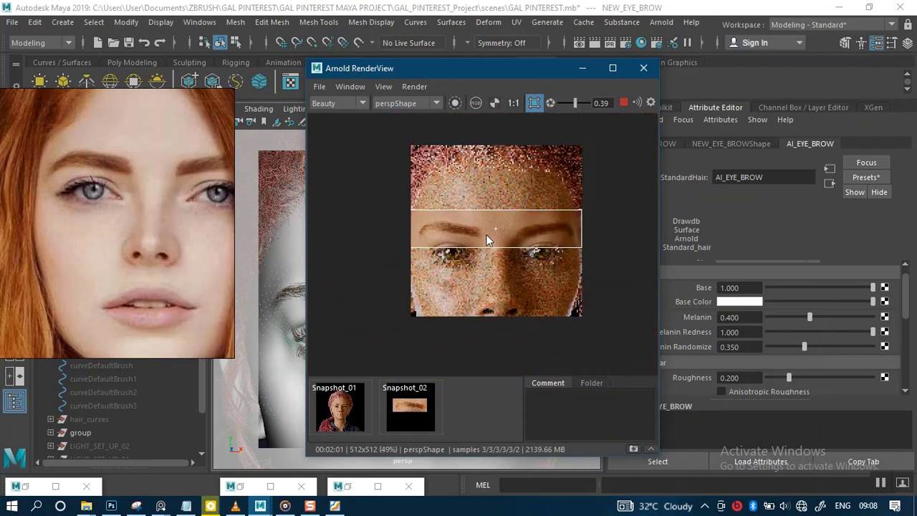
scroll(486, 240, up, 1)
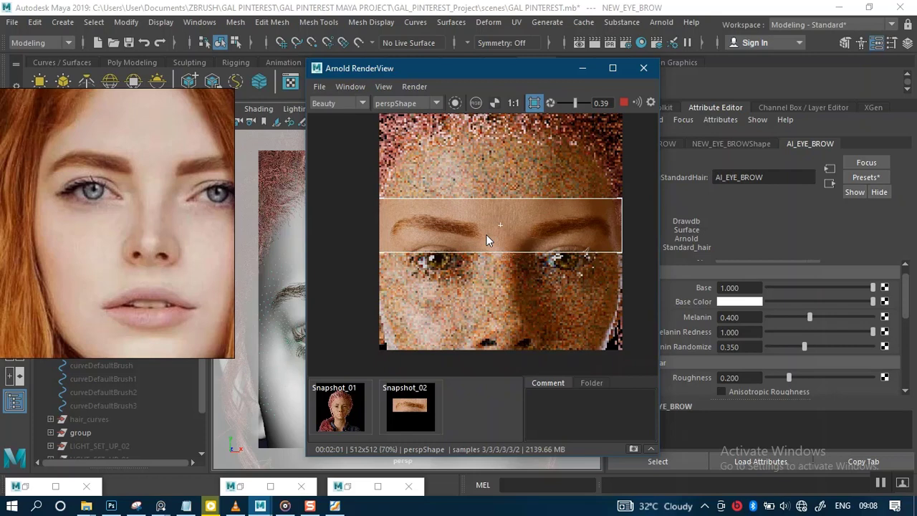
click(734, 315)
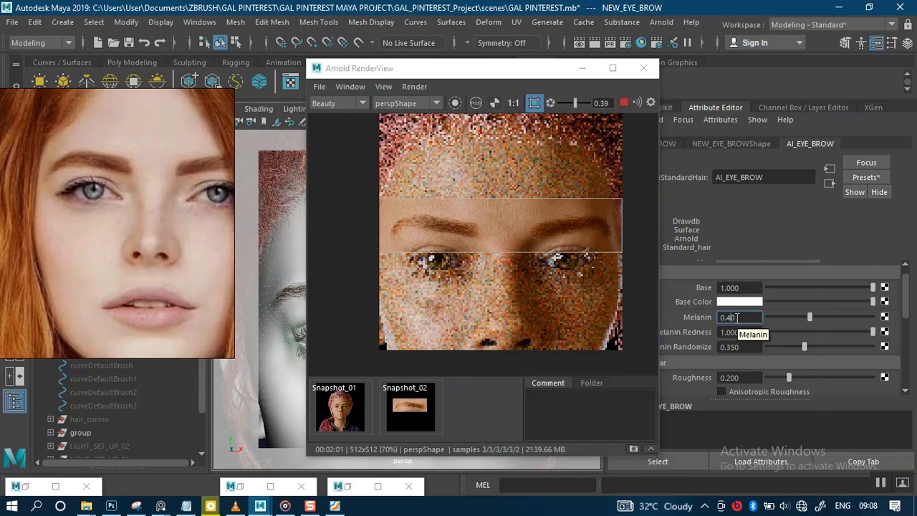
text(2)
key(Return)
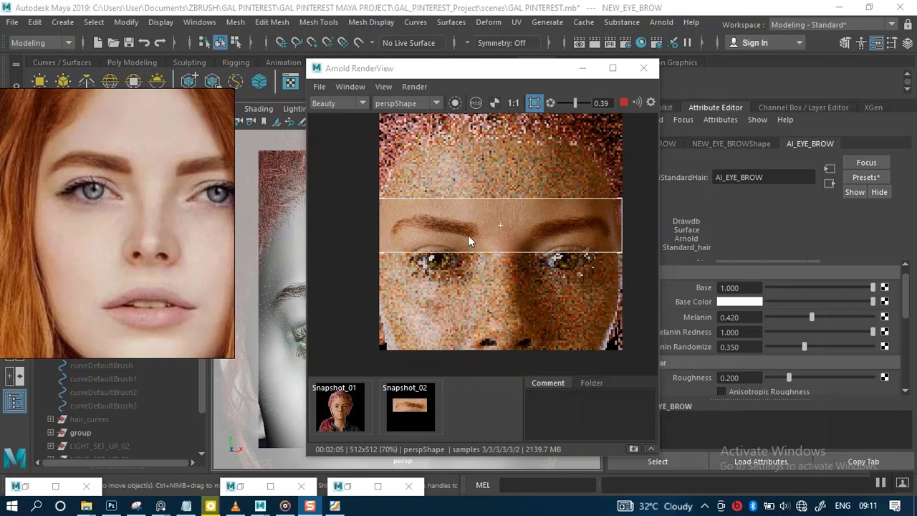
Step: Zoom in on the re-rendered eyebrow region in the RenderView to compare it with the reference
scroll(468, 235, up, 4)
click(462, 242)
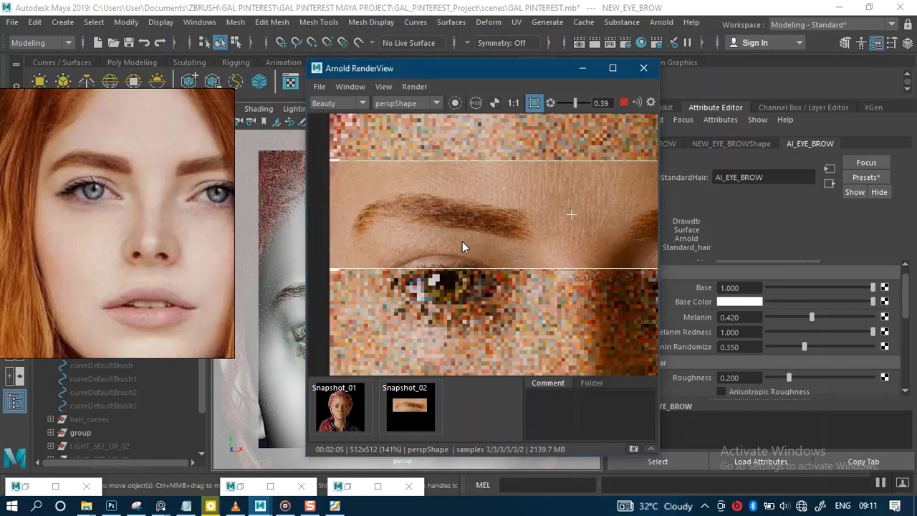
scroll(462, 242, up, 2)
scroll(462, 242, down, 9)
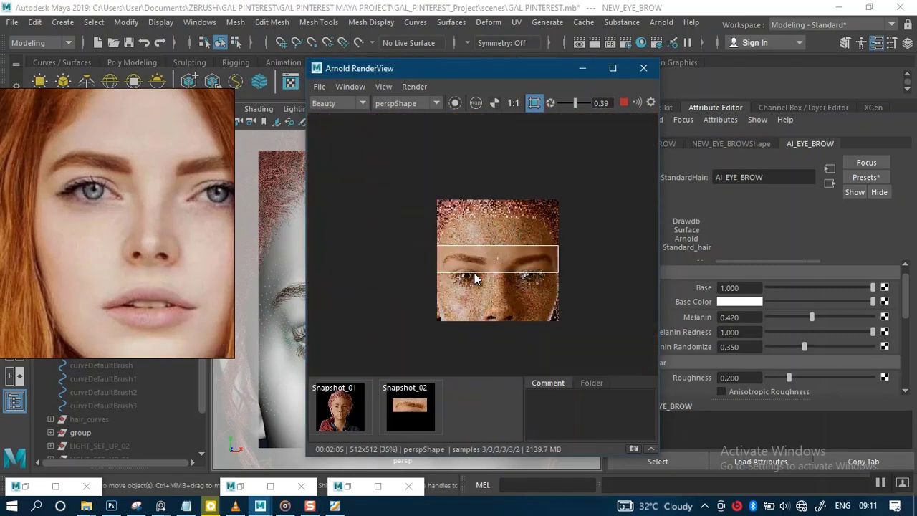
scroll(474, 278, up, 7)
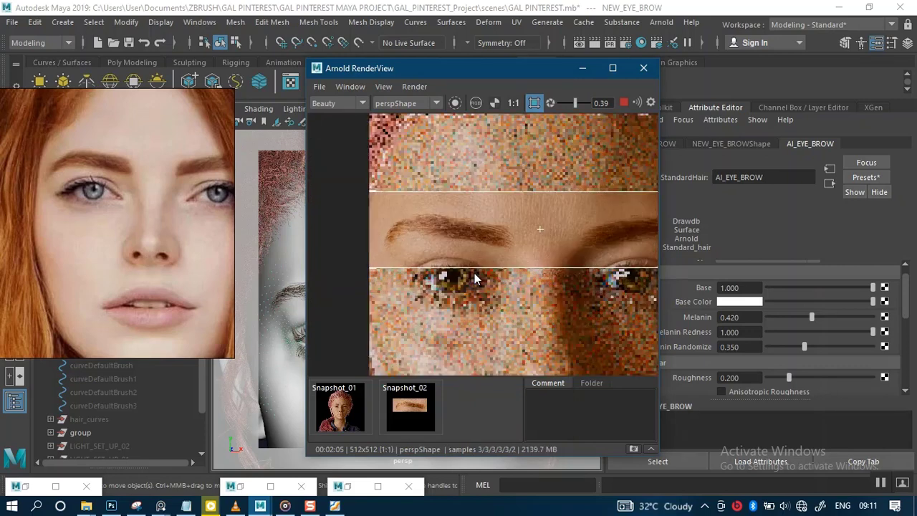
scroll(474, 272, up, 1)
scroll(474, 273, down, 2)
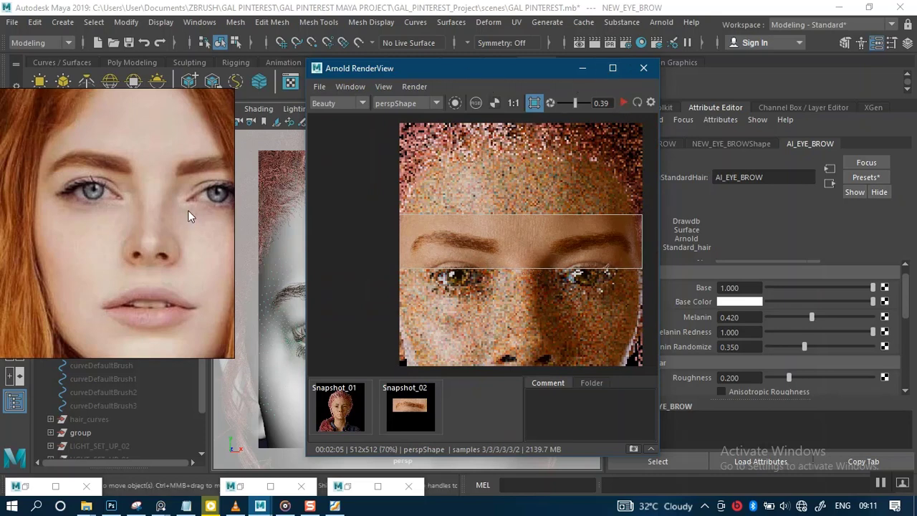
Step: Select the EYE_LASHES description and assign it a new Arnold aiStandardHair material
drag(188, 210, 281, 135)
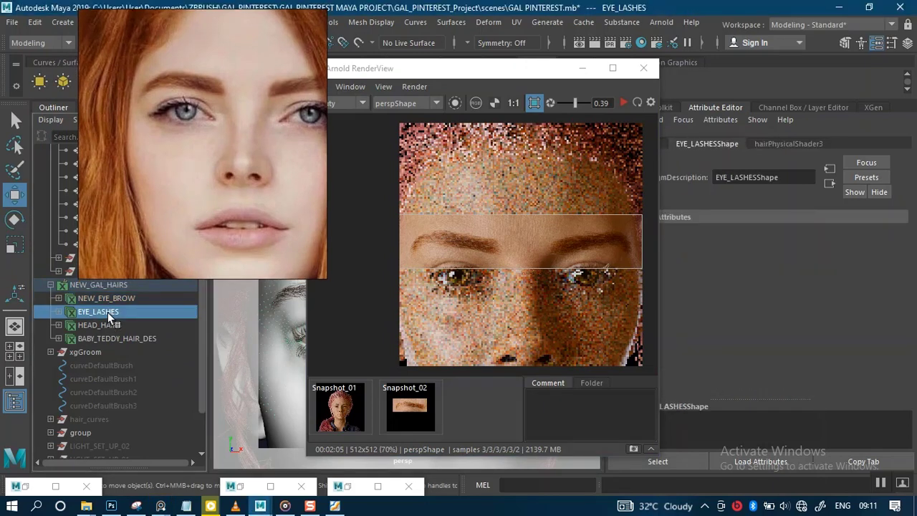
right_drag(258, 152, 204, 145)
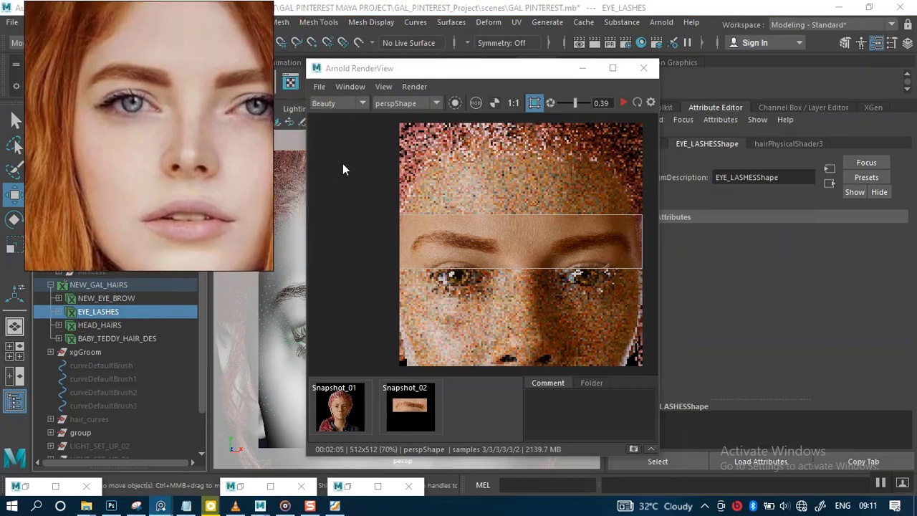
drag(396, 70, 520, 76)
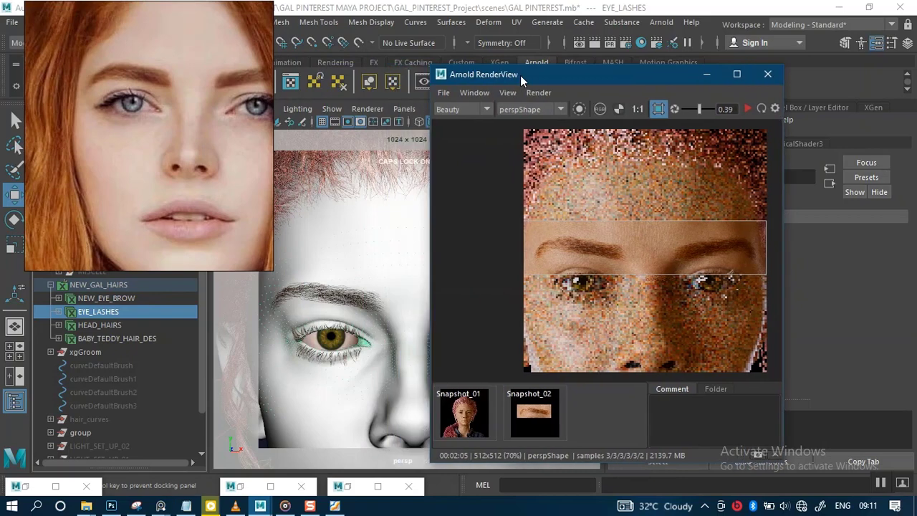
click(358, 333)
right_click(360, 331)
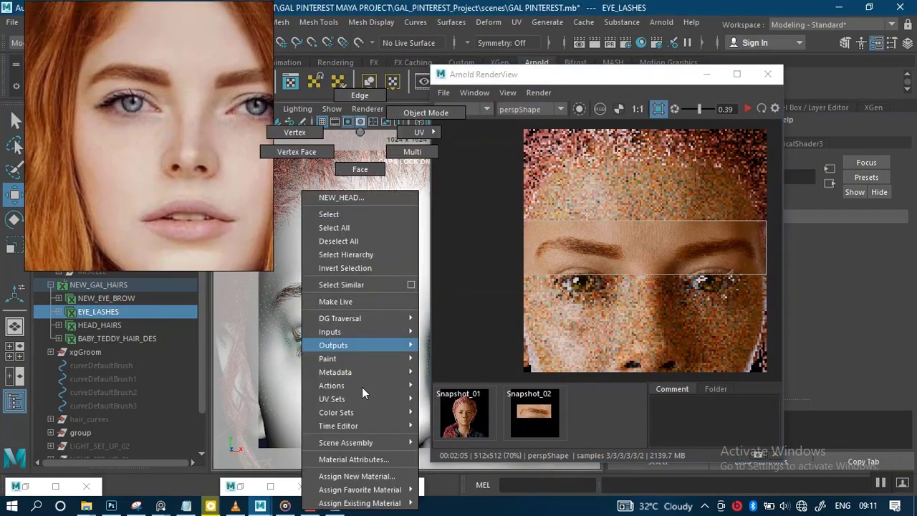
click(359, 475)
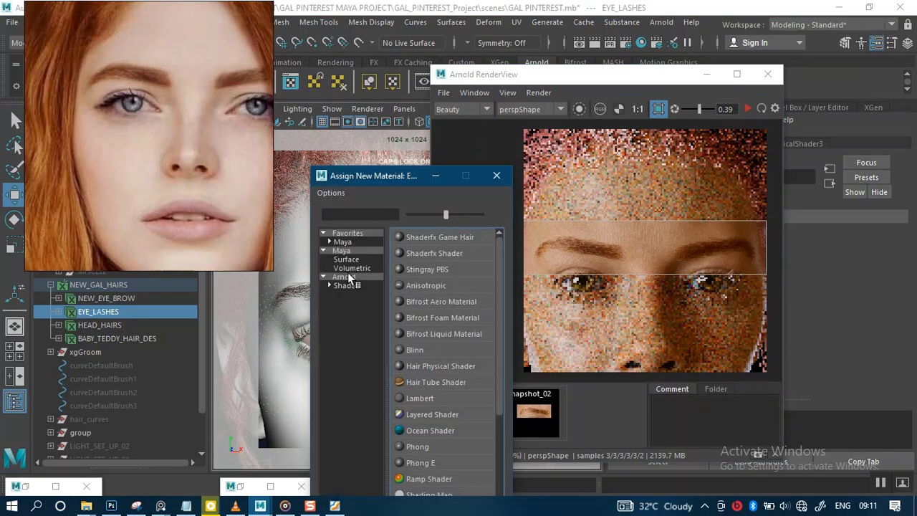
click(347, 275)
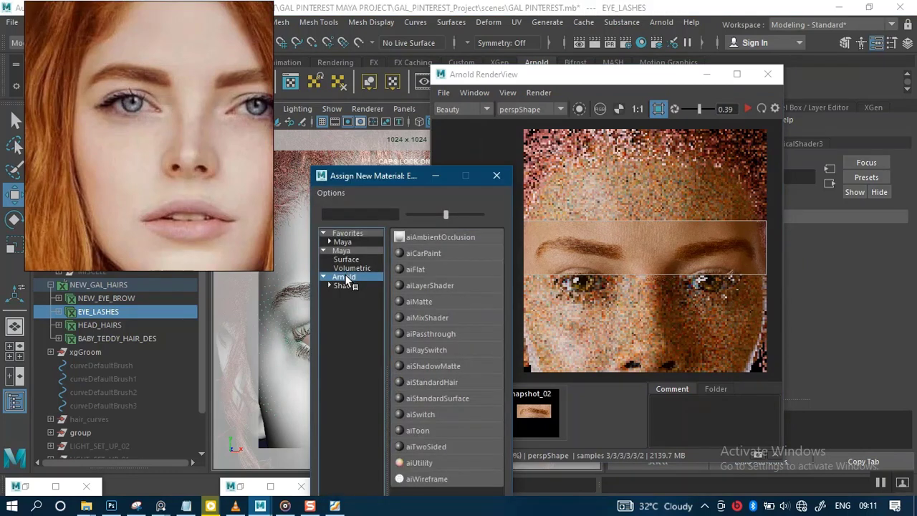
click(430, 381)
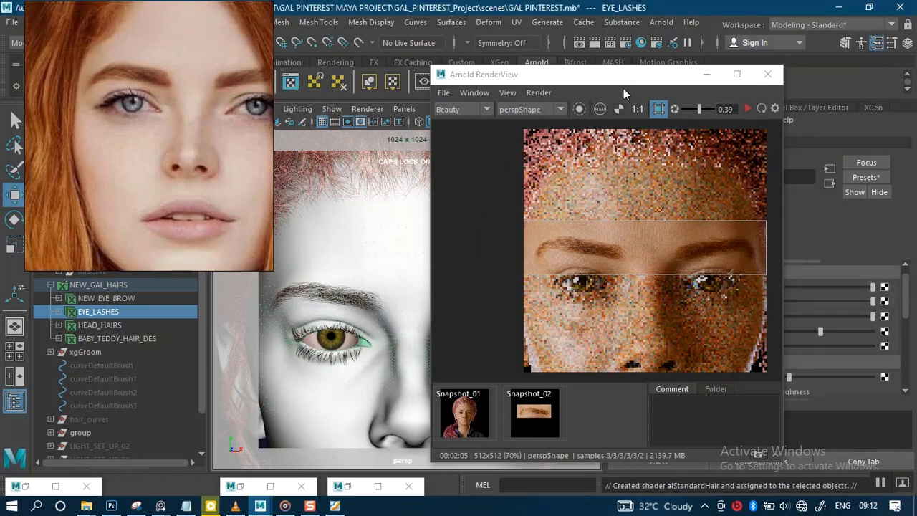
Step: Rename the new hair shader AI_EYE_LASHES
drag(622, 79, 306, 57)
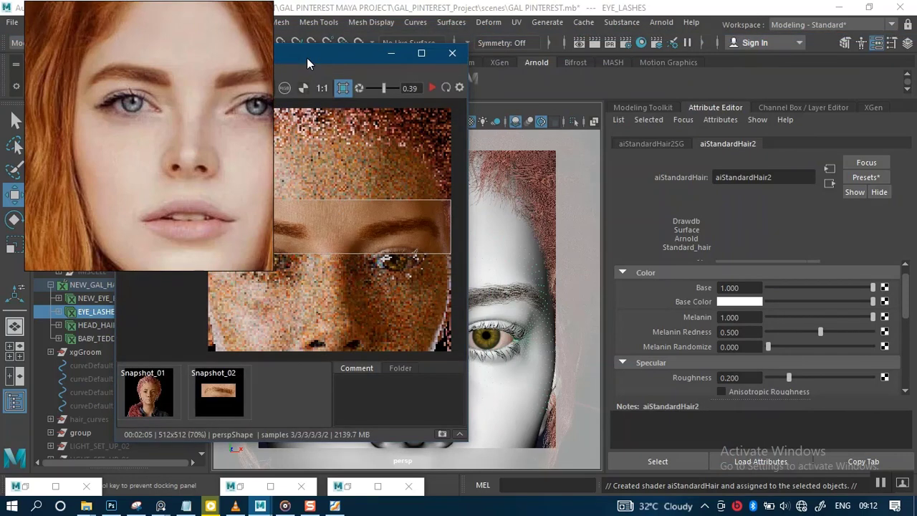
click(781, 179)
double_click(780, 179)
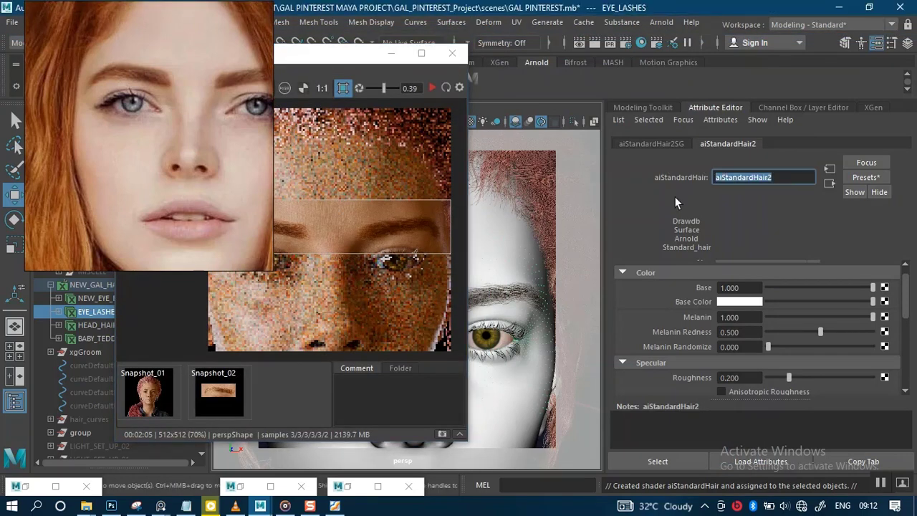
text(AI)
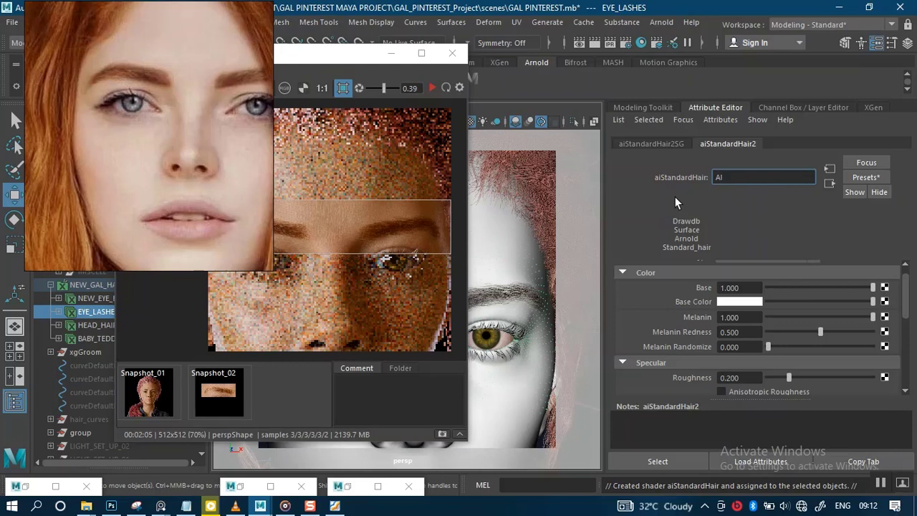
text( EYE LASHES)
key(Return)
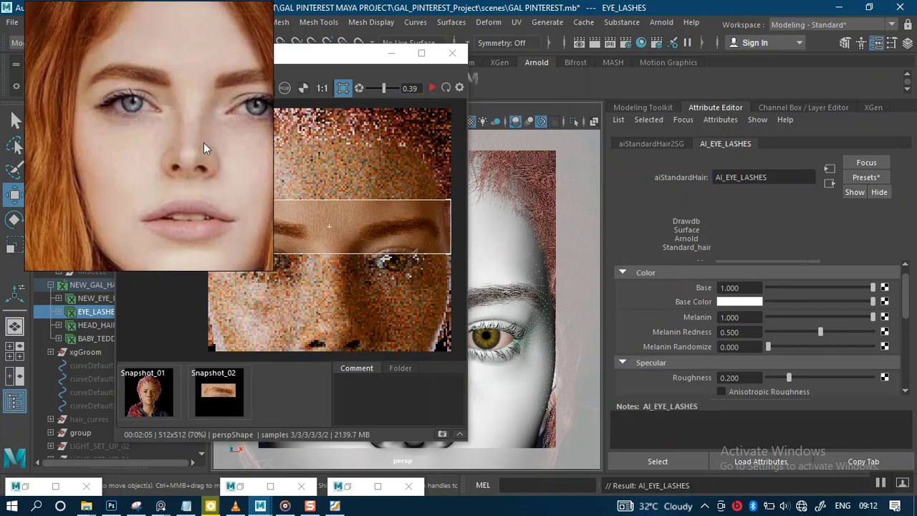
Step: Render a region spanning both eyes in the RenderView
right_drag(143, 143, 47, 82)
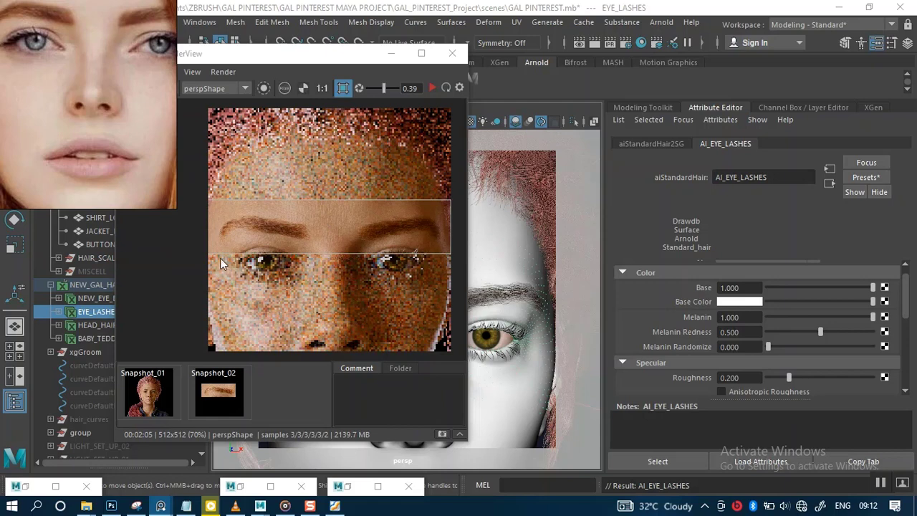
click(342, 87)
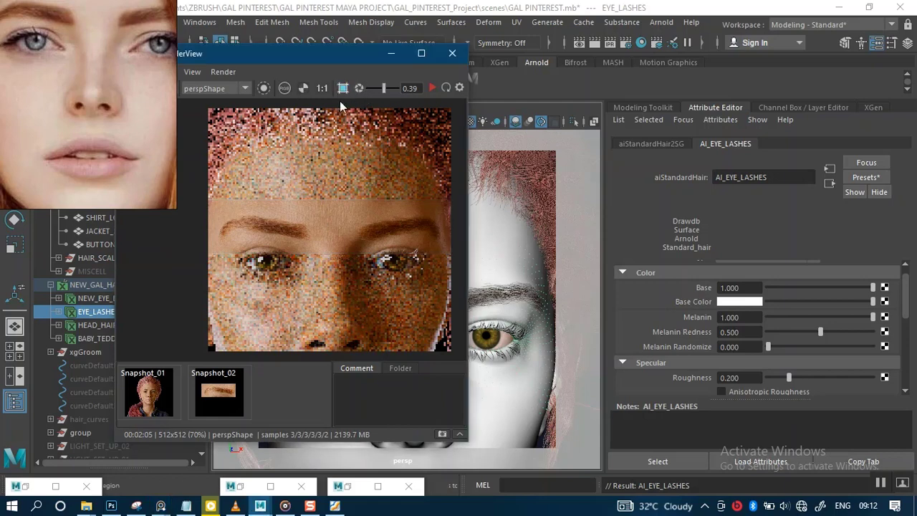
click(263, 262)
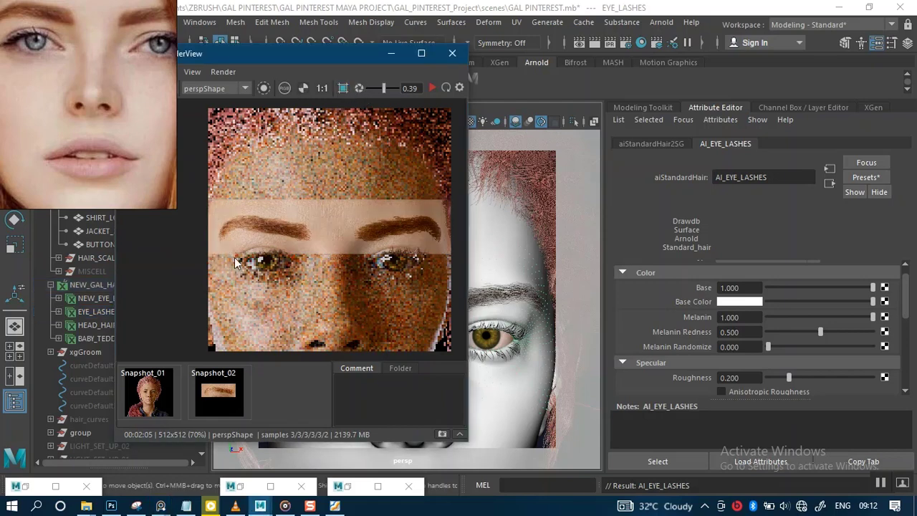
click(340, 90)
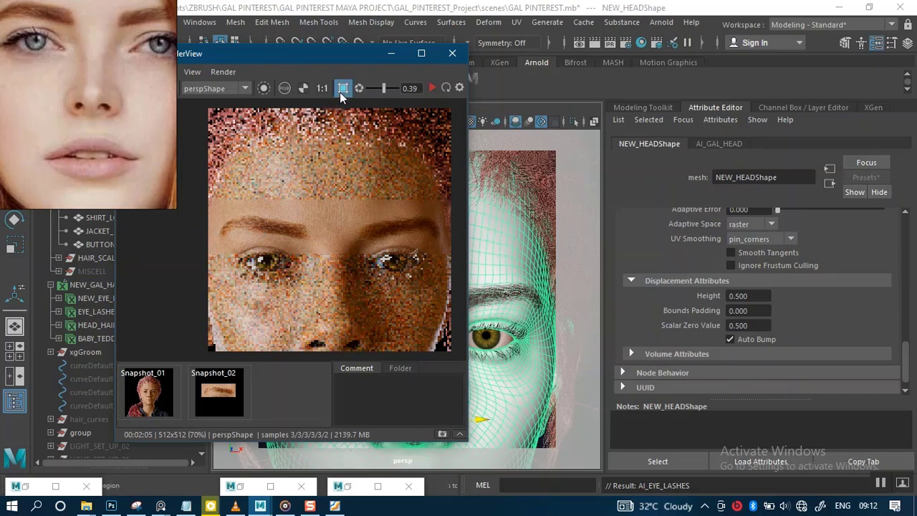
drag(211, 252, 457, 286)
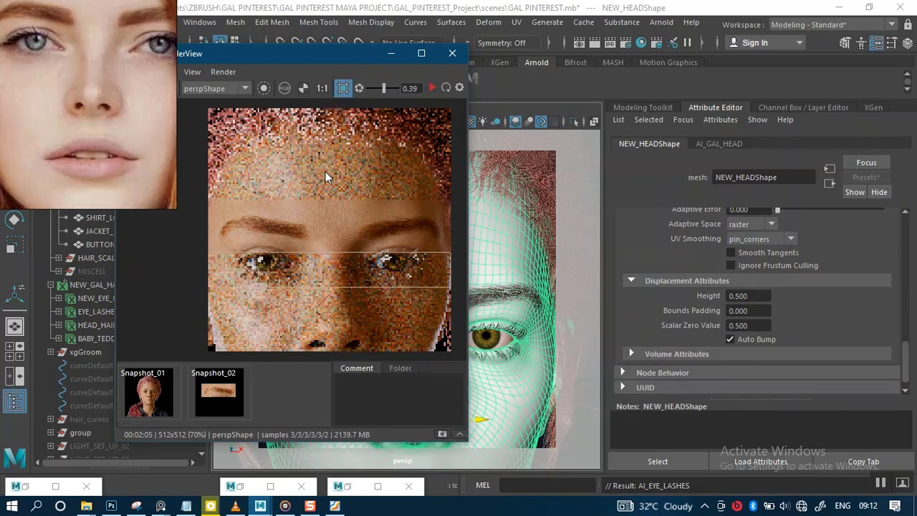
click(342, 89)
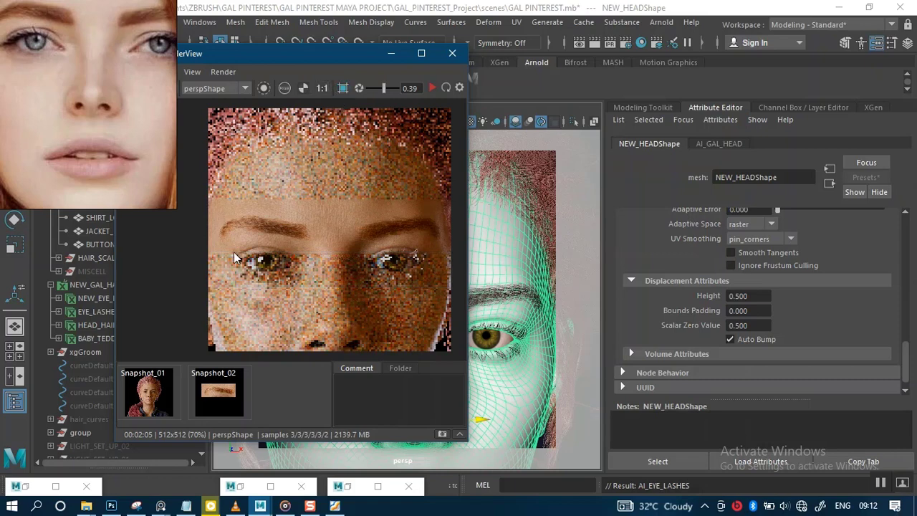
click(342, 89)
drag(222, 245, 449, 285)
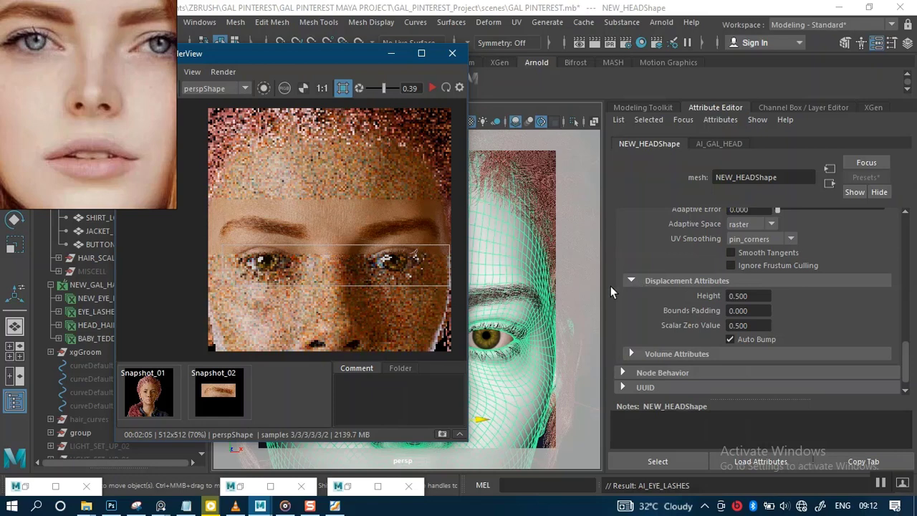
Step: Select EYE_LASHES and set its AI_EYE_LASHES shader's Melanin to 0.56
click(81, 313)
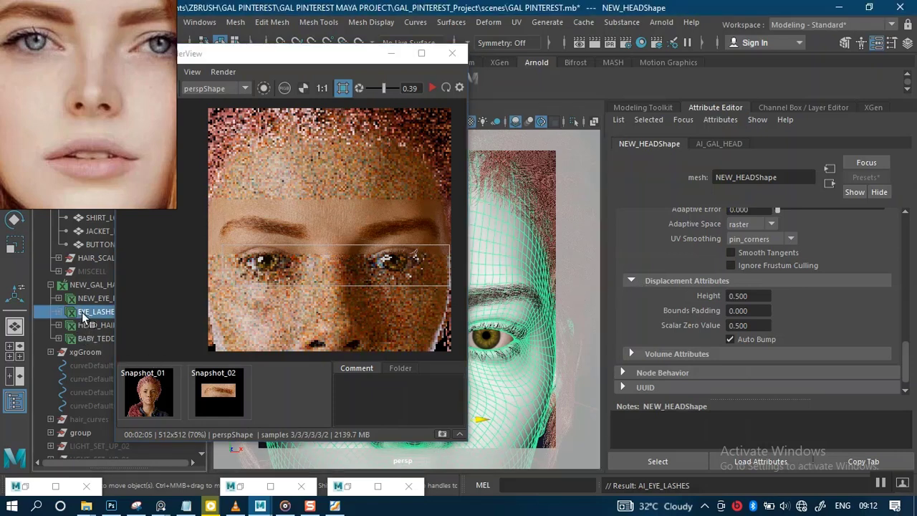
click(779, 144)
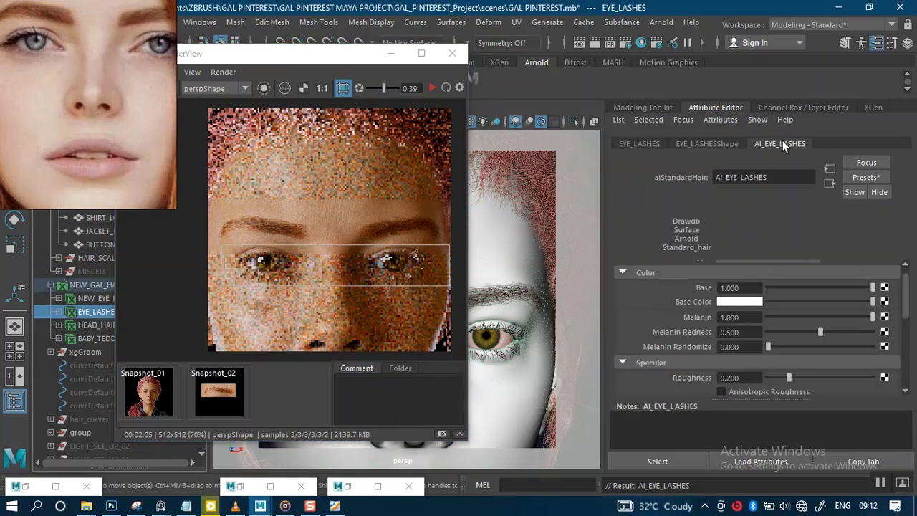
click(744, 320)
text(0.56)
click(752, 331)
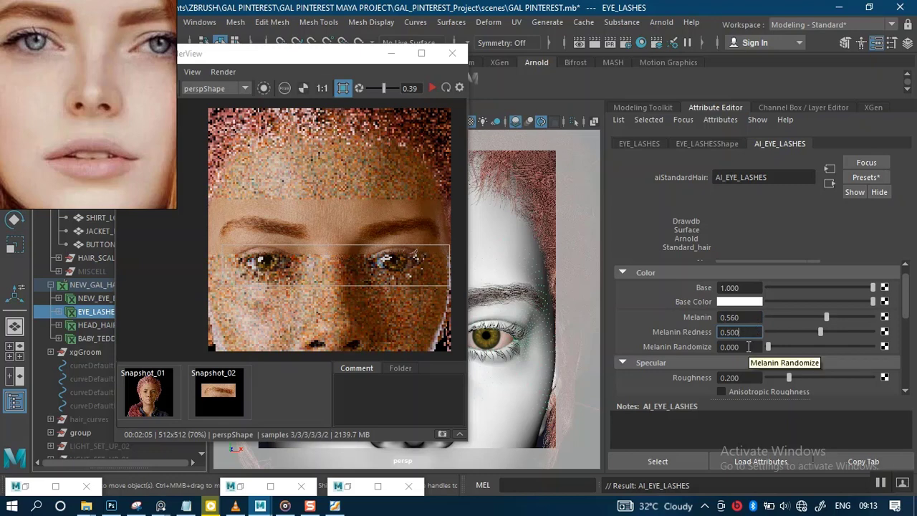
Step: Set the AI_EYE_LASHES shader's Melanin Randomize to 0.2
click(747, 346)
text(0.)
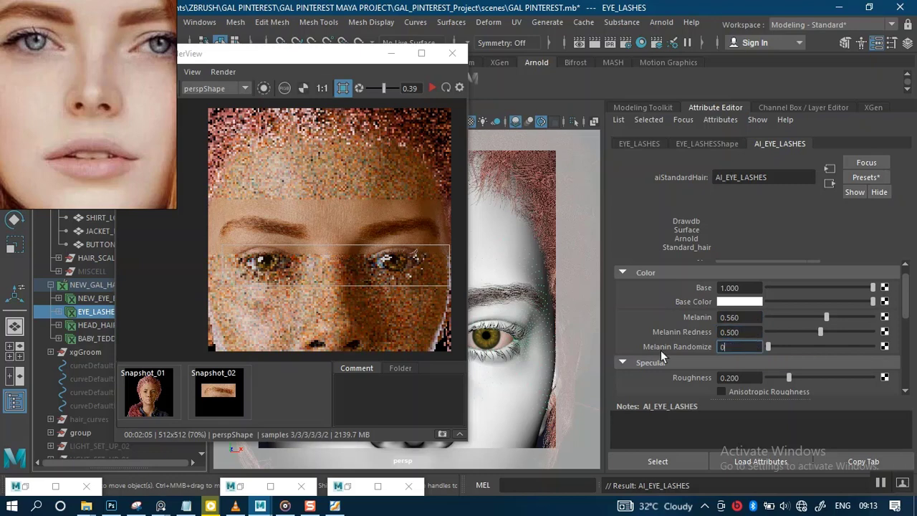
text(2)
key(Return)
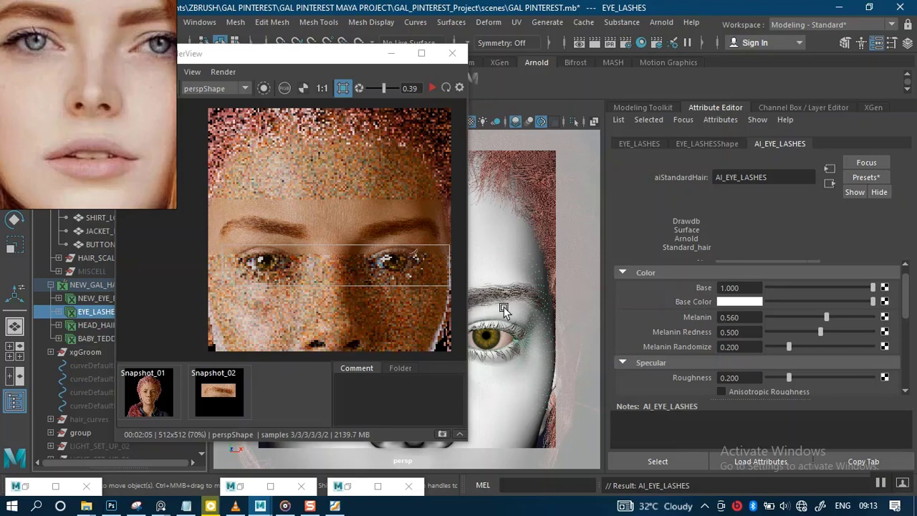
Step: Zoom the viewport onto one eye, move the RenderView aside, and render the full frame without a region
scroll(514, 354, up, 3)
scroll(518, 364, up, 5)
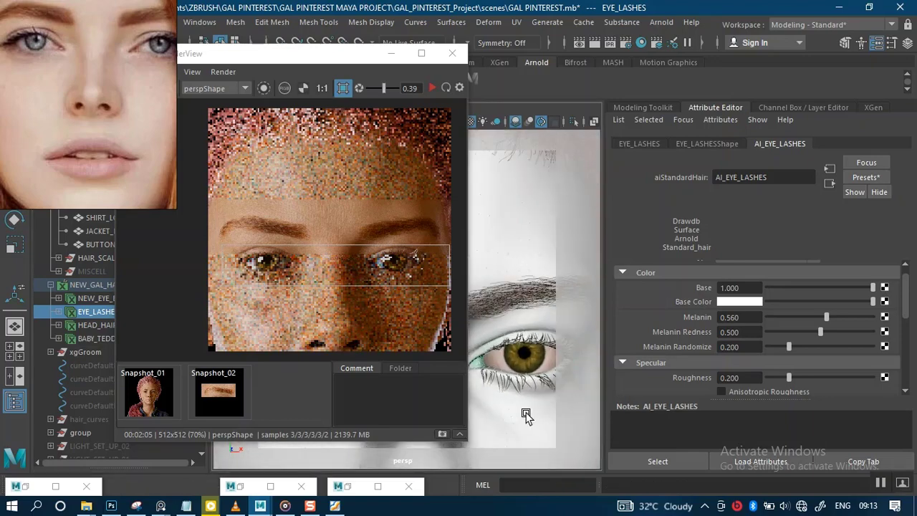
drag(317, 57, 761, 66)
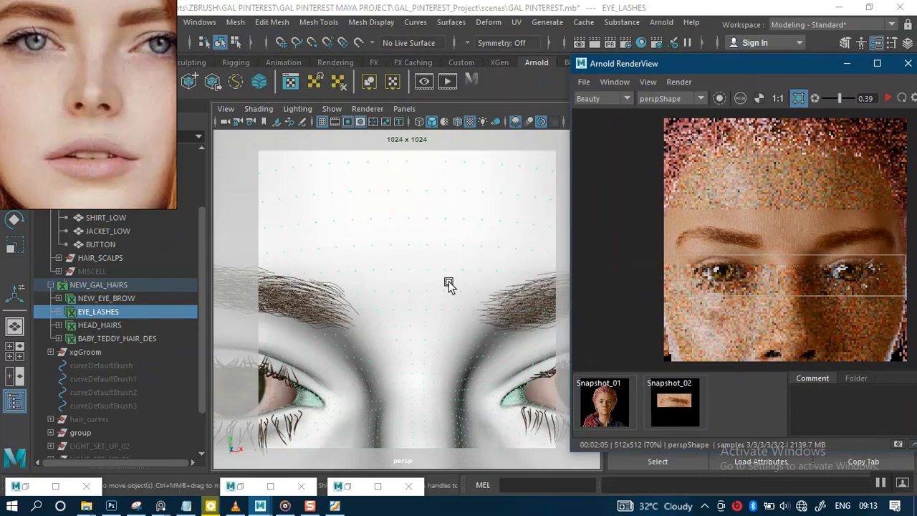
scroll(395, 311, up, 5)
alt+drag(396, 260, 438, 275)
click(797, 98)
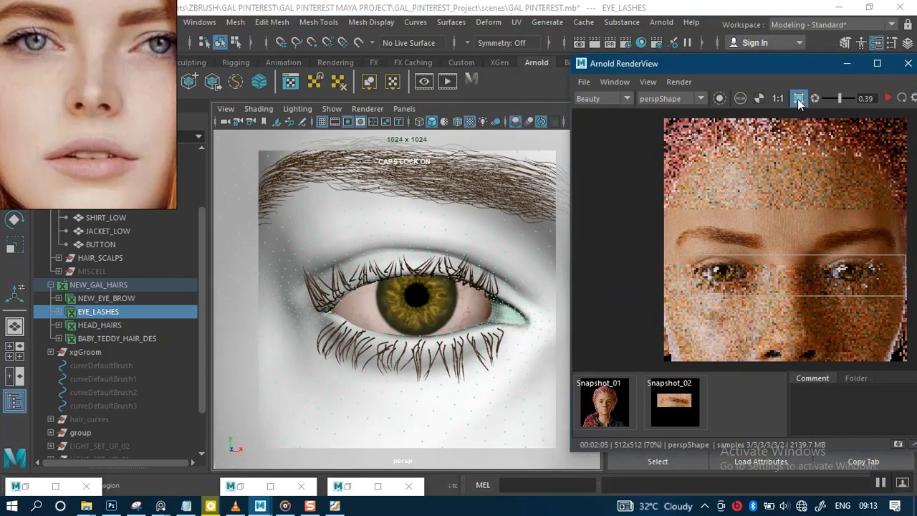
click(888, 98)
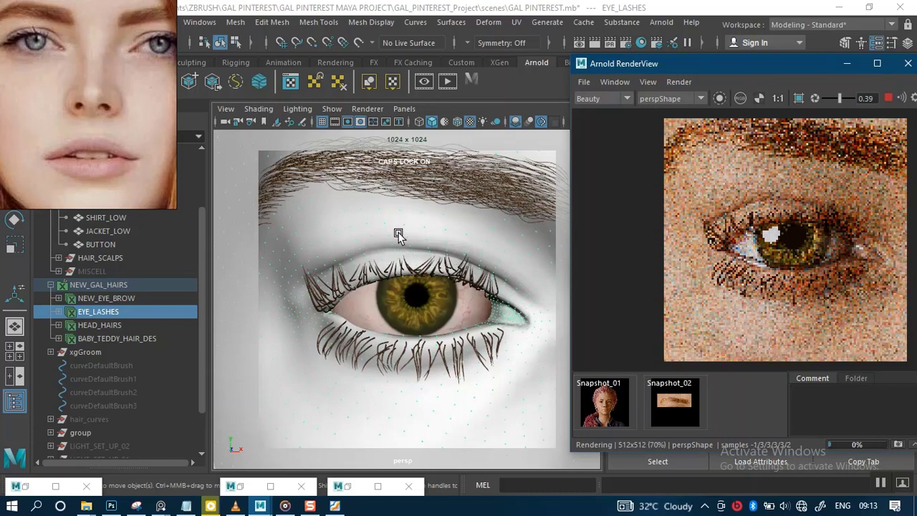
Step: Draw a render region around the eye and its lashes, then stop the render
click(796, 99)
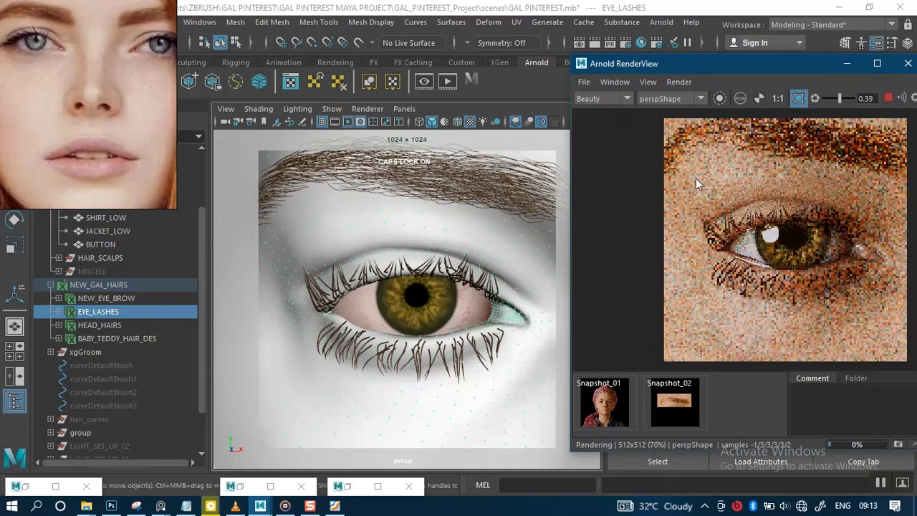
drag(693, 176, 896, 333)
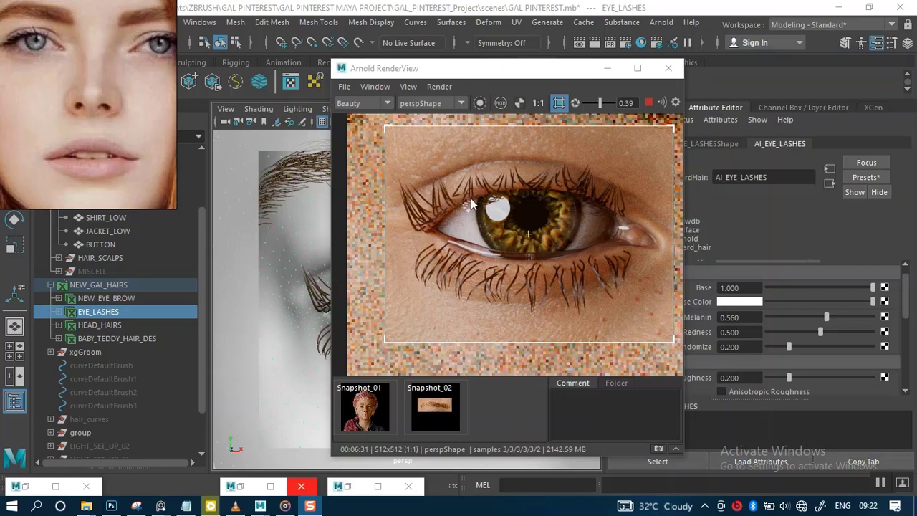
click(648, 102)
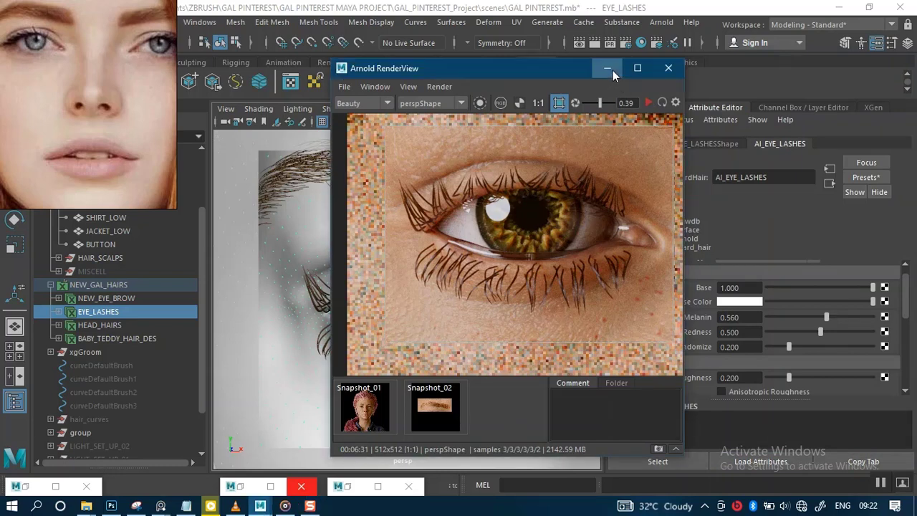
Step: Minimize the RenderView and hide the meshes NEW_MINISCUS2 through BUTTON under HEAD_AND_GARMENT
click(607, 68)
alt+right_drag(444, 304, 406, 156)
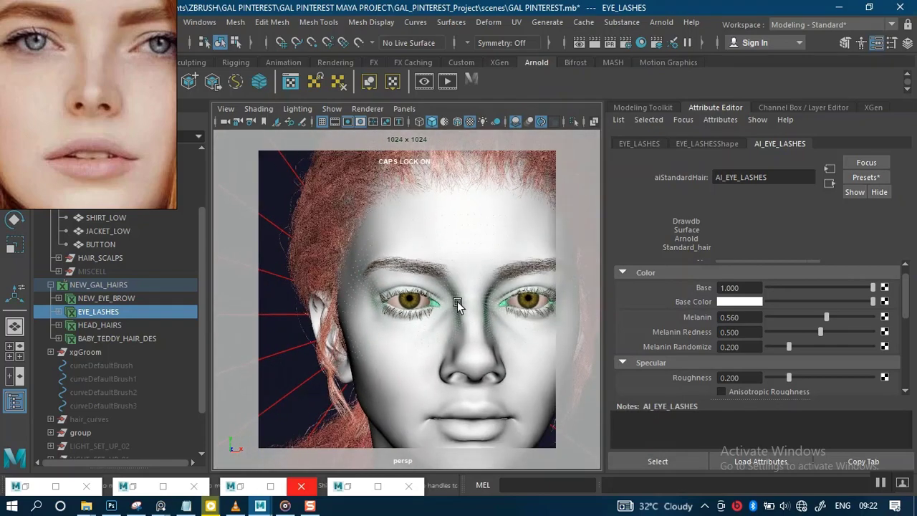
alt+right_drag(459, 285, 412, 245)
alt+middle_drag(436, 274, 431, 290)
alt+drag(432, 292, 434, 272)
alt+middle_drag(434, 272, 431, 266)
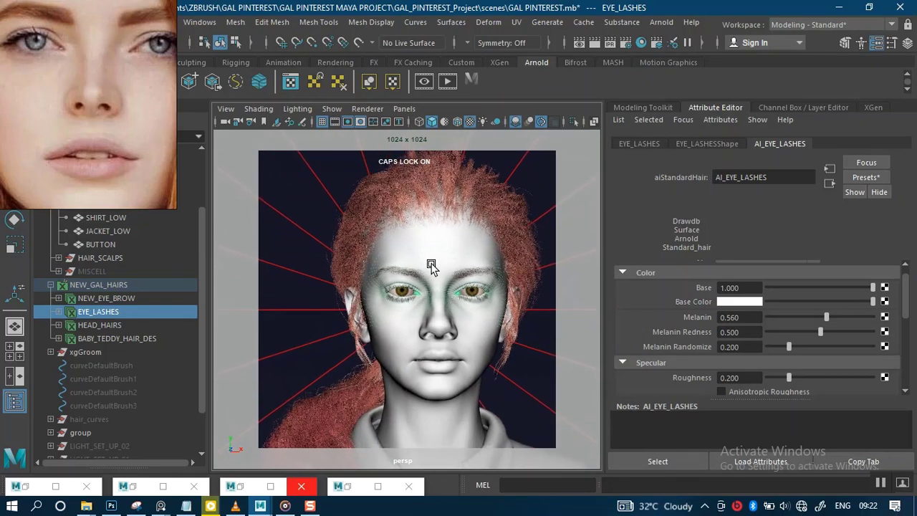
alt+drag(432, 265, 413, 250)
alt+right_drag(413, 250, 405, 230)
alt+drag(406, 229, 417, 262)
alt+middle_drag(418, 262, 394, 251)
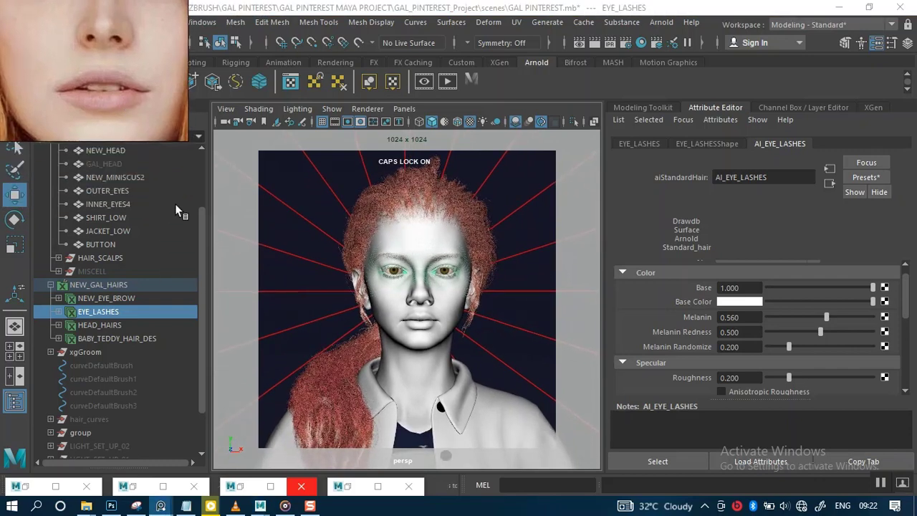
scroll(201, 264, up, 3)
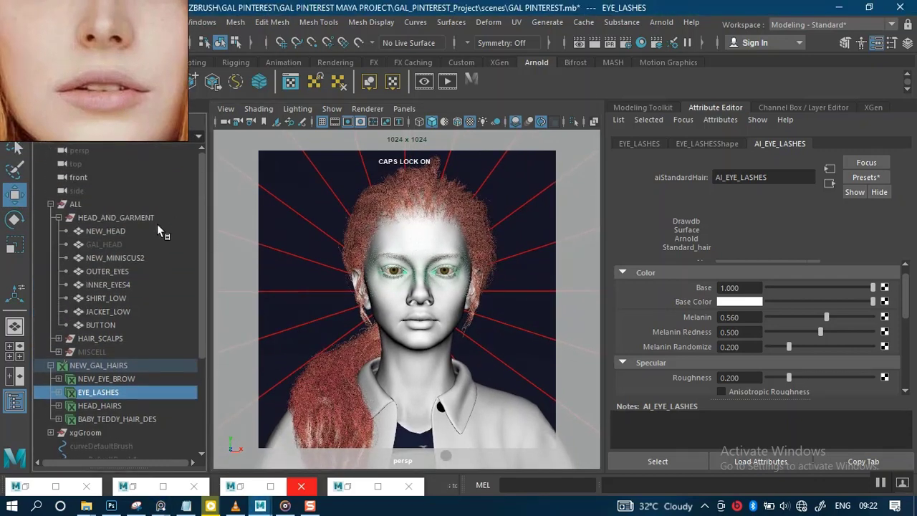
click(113, 257)
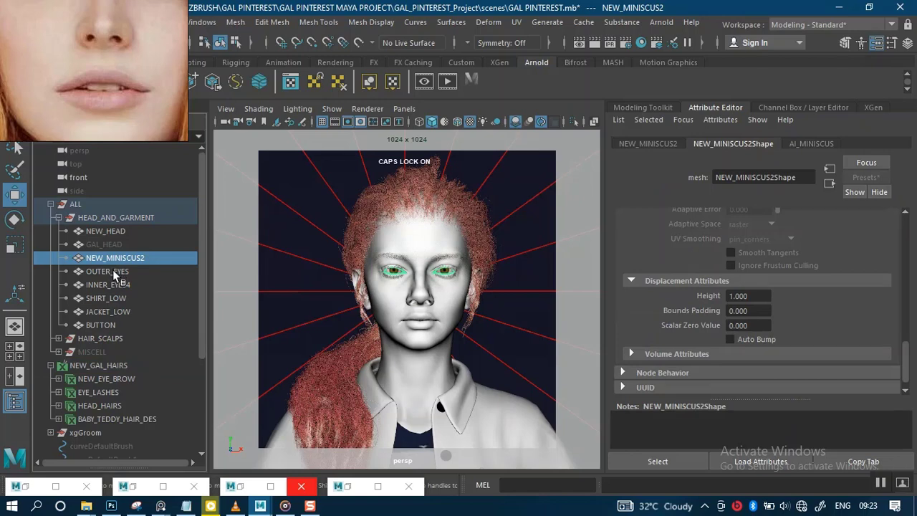
shift+click(110, 322)
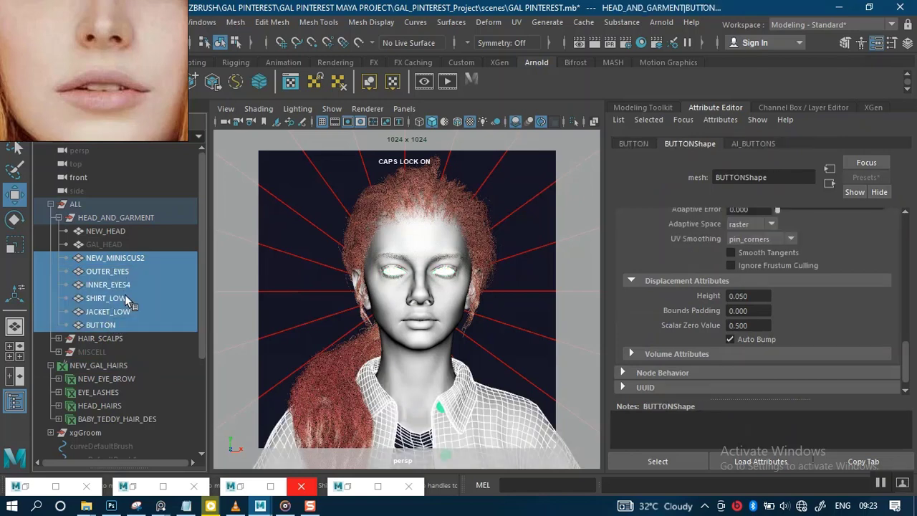
key(ctrl+h)
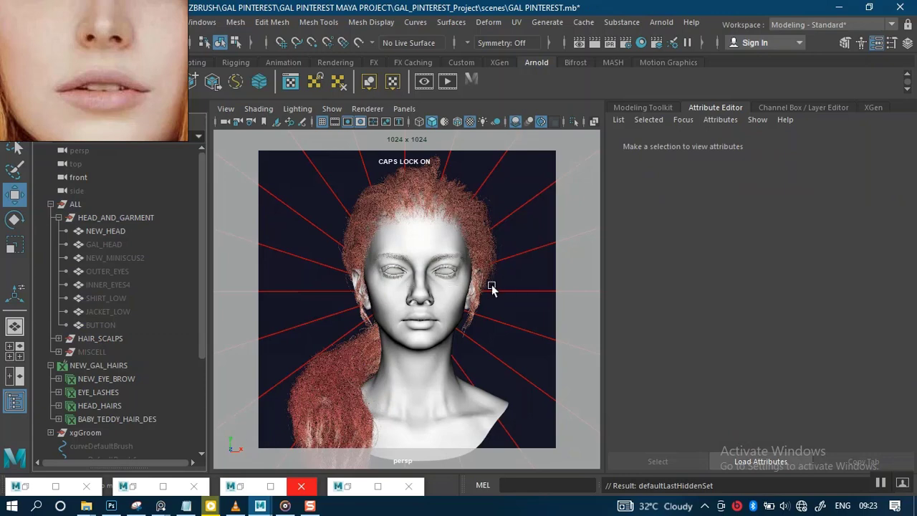
scroll(470, 363, up, 6)
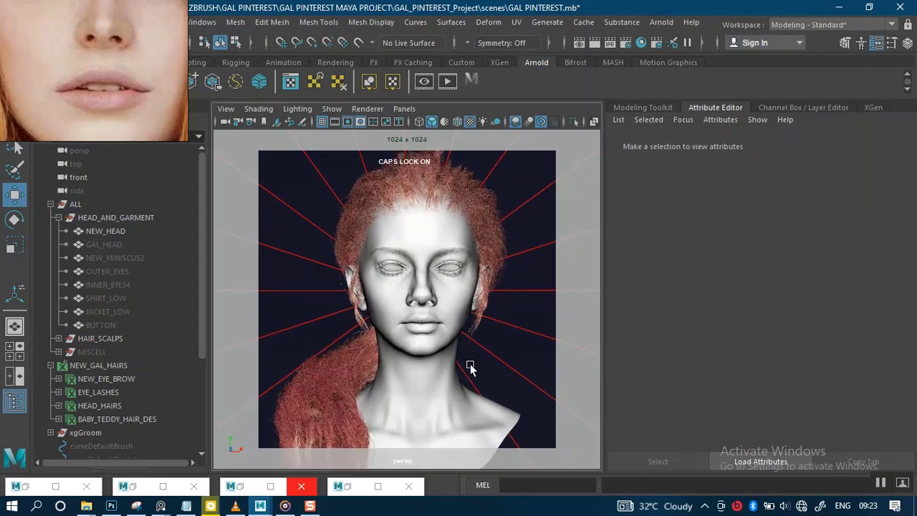
scroll(451, 304, down, 5)
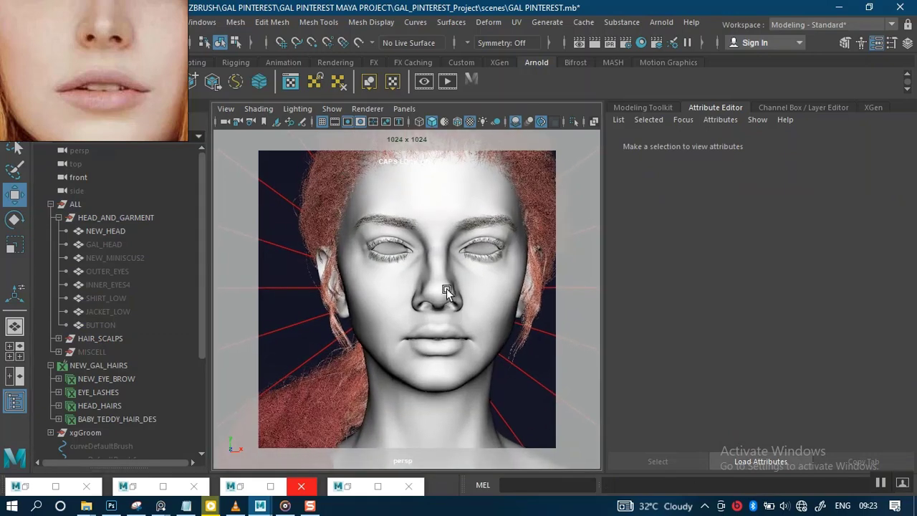